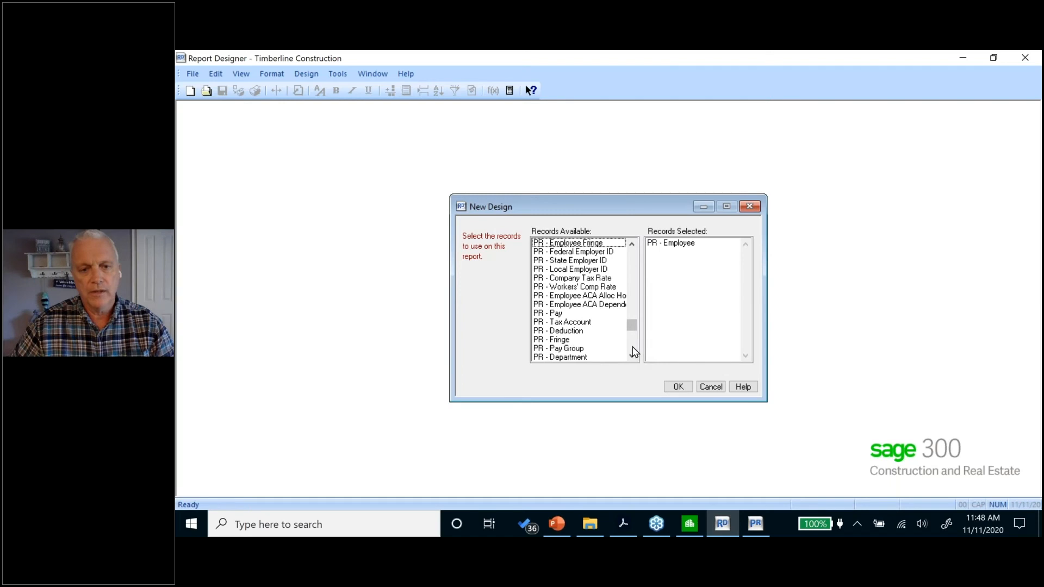
Add the PR - Check, PR - Check Deduct and PR - Check Fringe records to the selected records and create the new design.
{"action": "left_click", "coordinate": [632, 347]}
{"action": "scroll", "coordinate": [634, 351], "scroll_direction": "down", "scroll_amount": 4}
{"action": "double_click", "coordinate": [560, 314]}
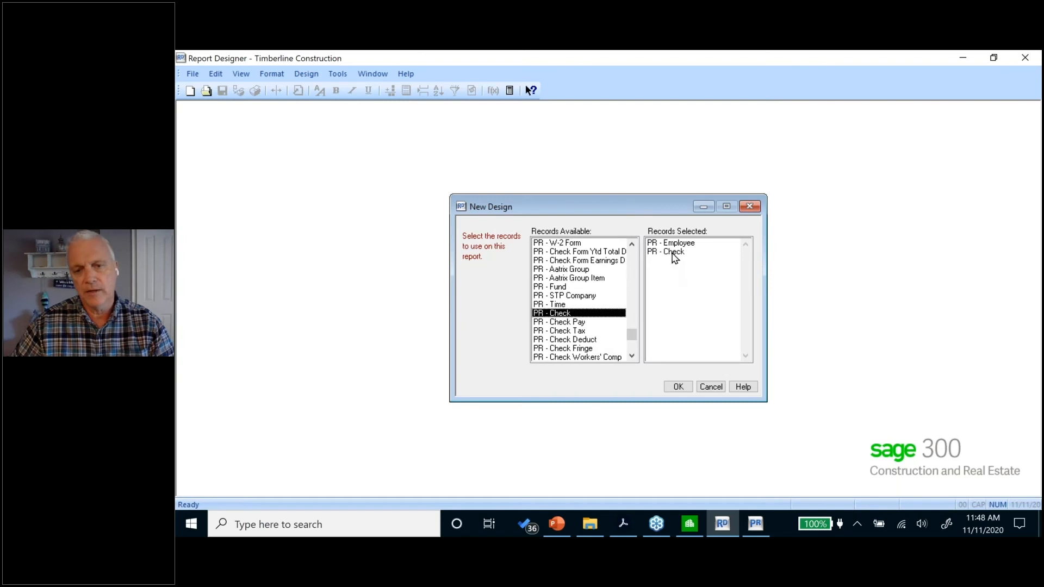
{"action": "double_click", "coordinate": [588, 341]}
{"action": "double_click", "coordinate": [591, 349]}
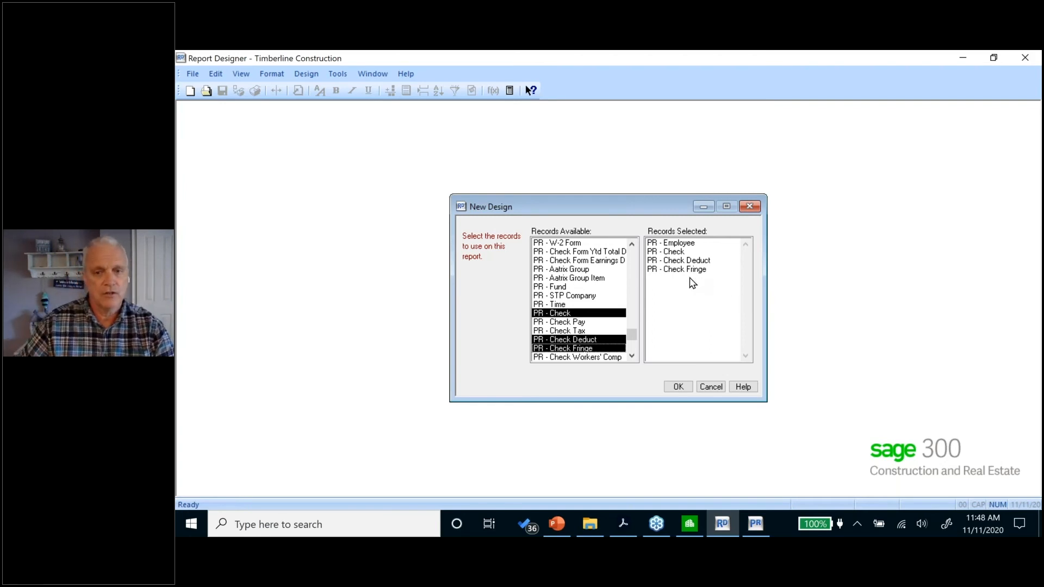
{"action": "left_click", "coordinate": [678, 386]}
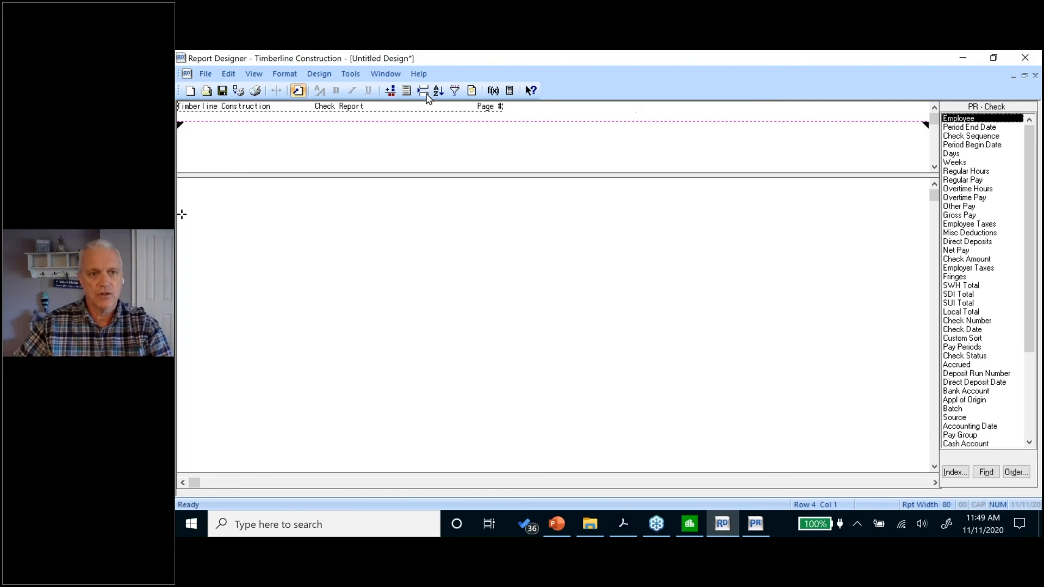
Set the design's sort order to process all PR - Checks, printing in employee, check order.
{"action": "left_click", "coordinate": [313, 76]}
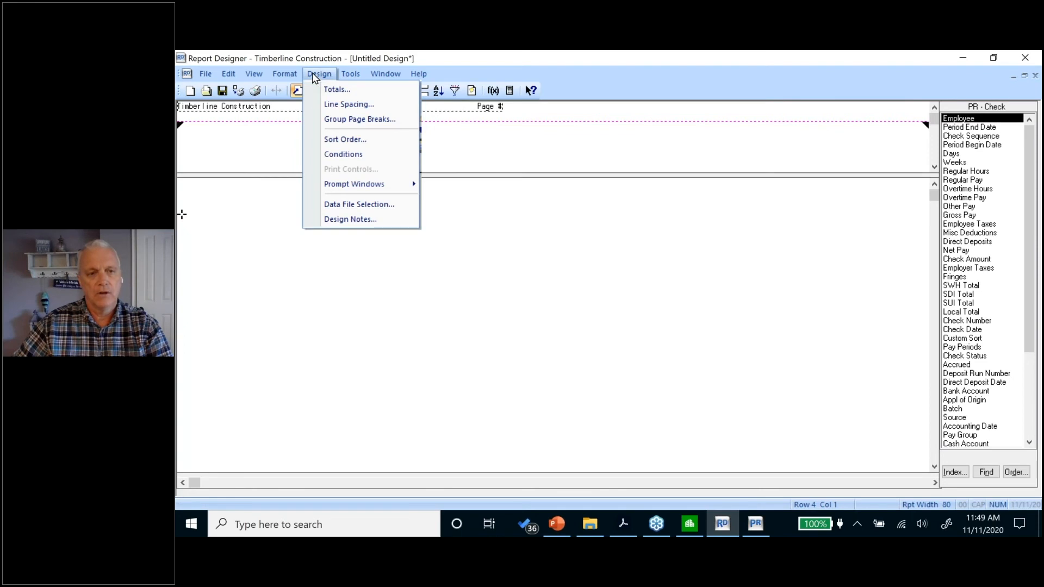
{"action": "left_click", "coordinate": [354, 140]}
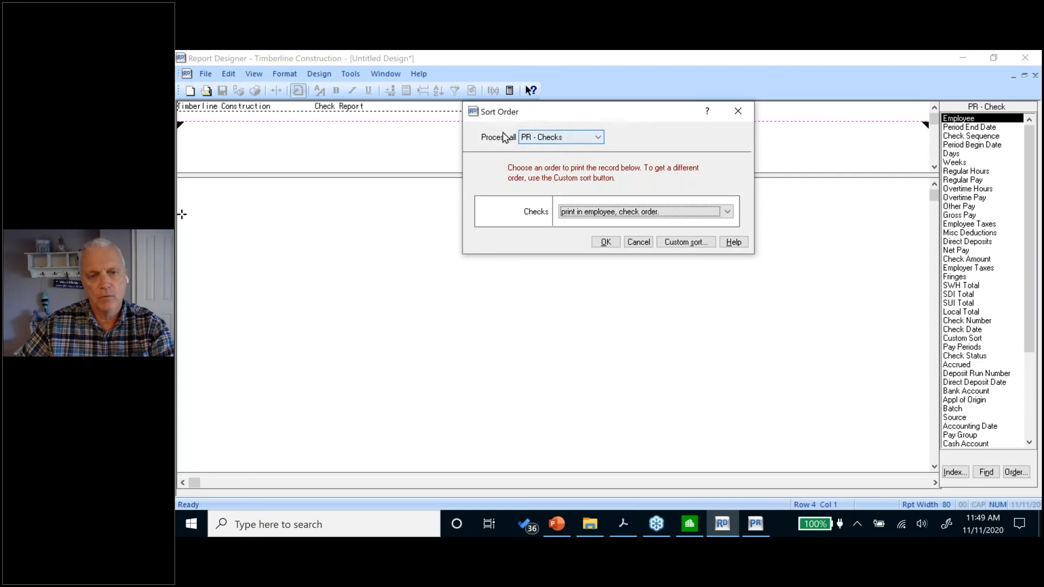
{"action": "left_click", "coordinate": [530, 139]}
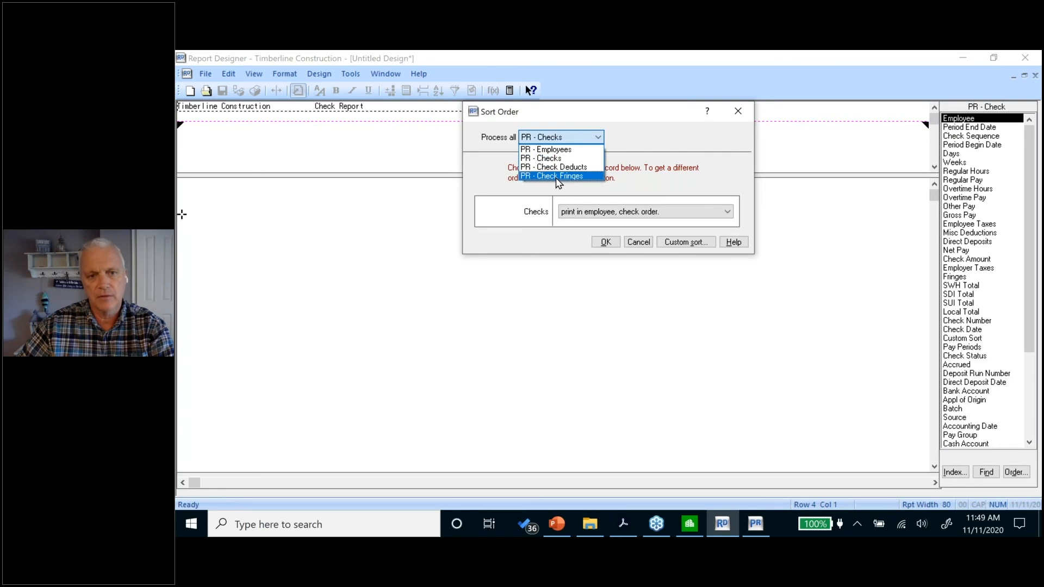
{"action": "left_click", "coordinate": [555, 160]}
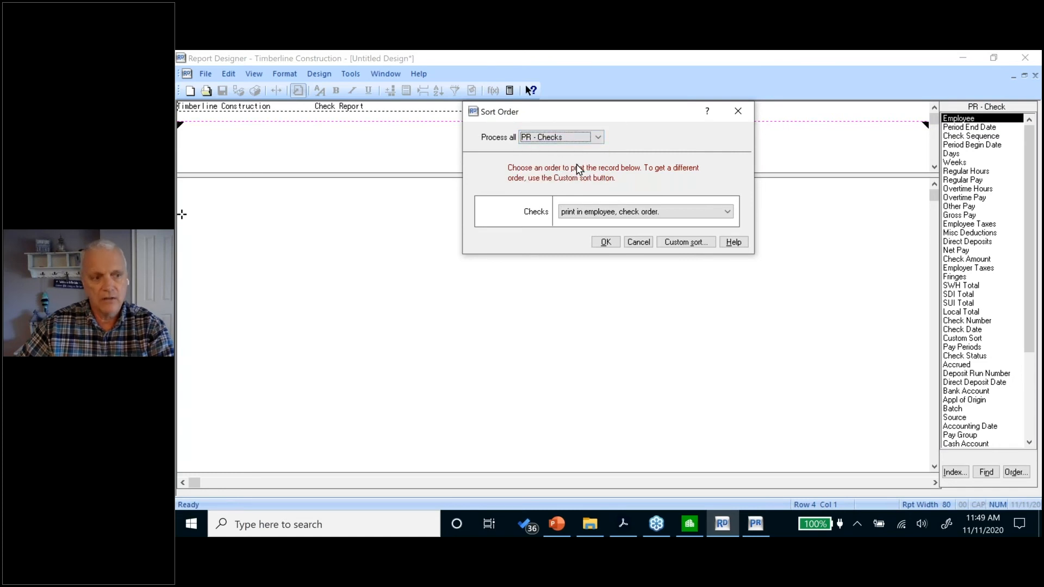
{"action": "left_click", "coordinate": [617, 241]}
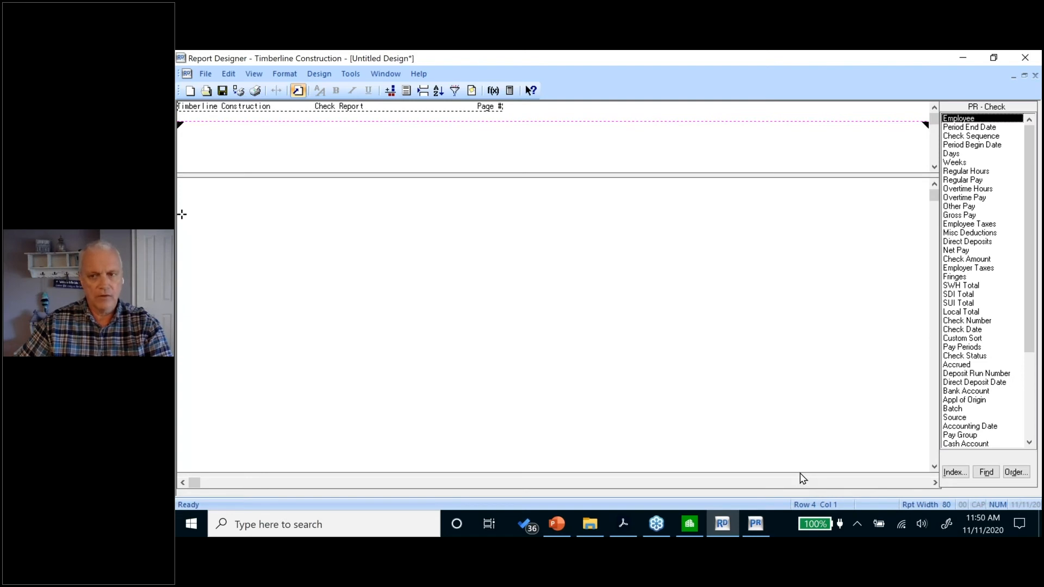
Add the Employee column from PR - Check and the Employee Name column from PR - Employee to the report.
{"action": "double_click", "coordinate": [973, 120]}
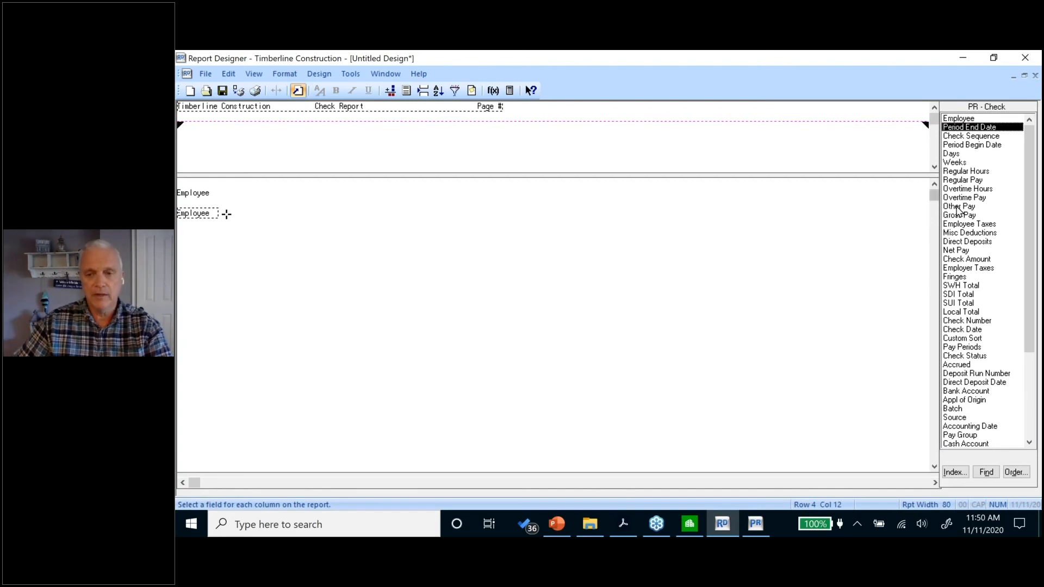
{"action": "left_click", "coordinate": [958, 474]}
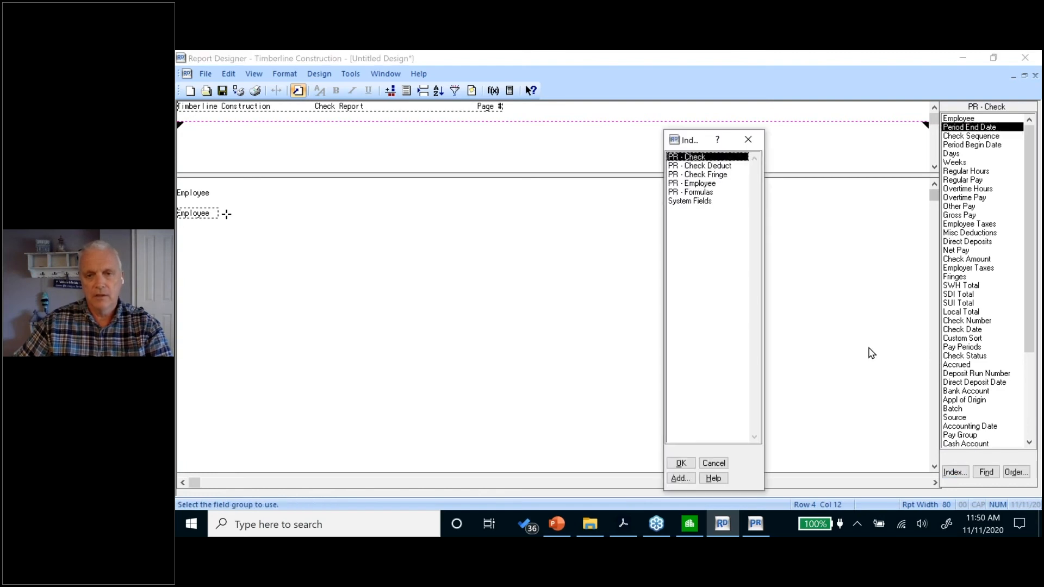
{"action": "double_click", "coordinate": [708, 184]}
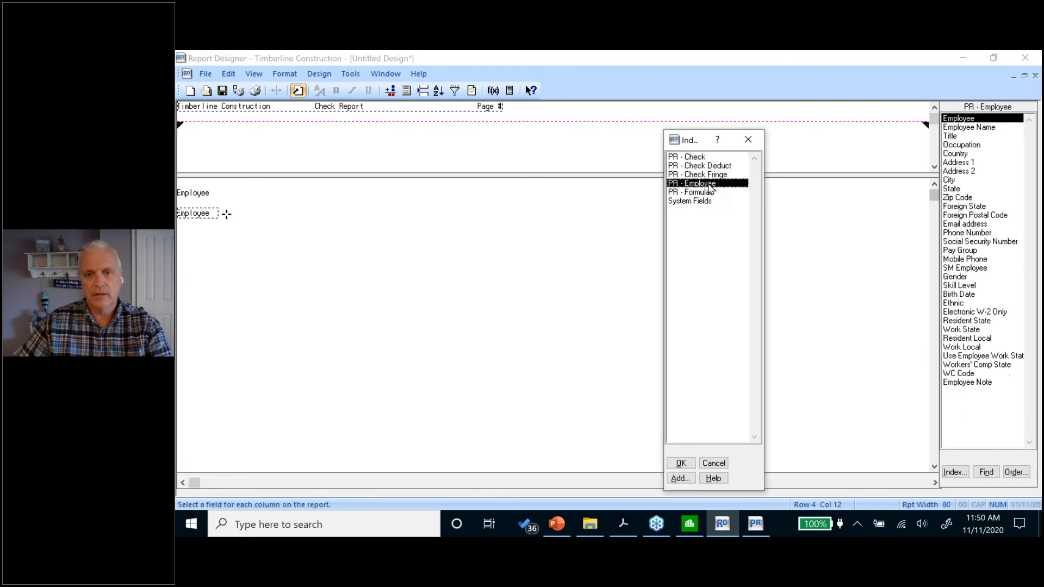
{"action": "double_click", "coordinate": [967, 129]}
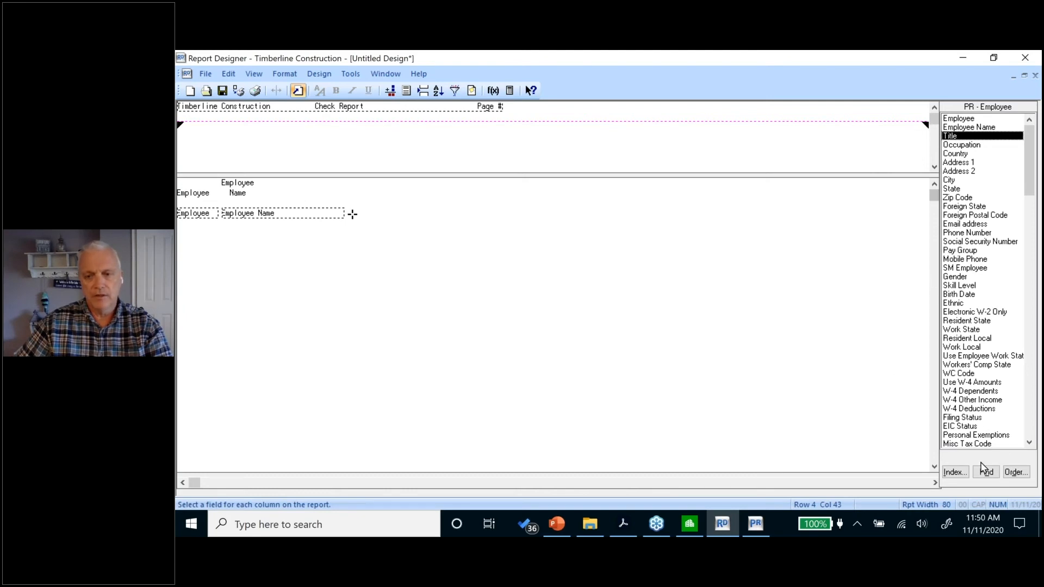
Add the Check Date and Gross Pay columns from PR - Check to the report after Employee Name.
{"action": "left_click", "coordinate": [960, 474]}
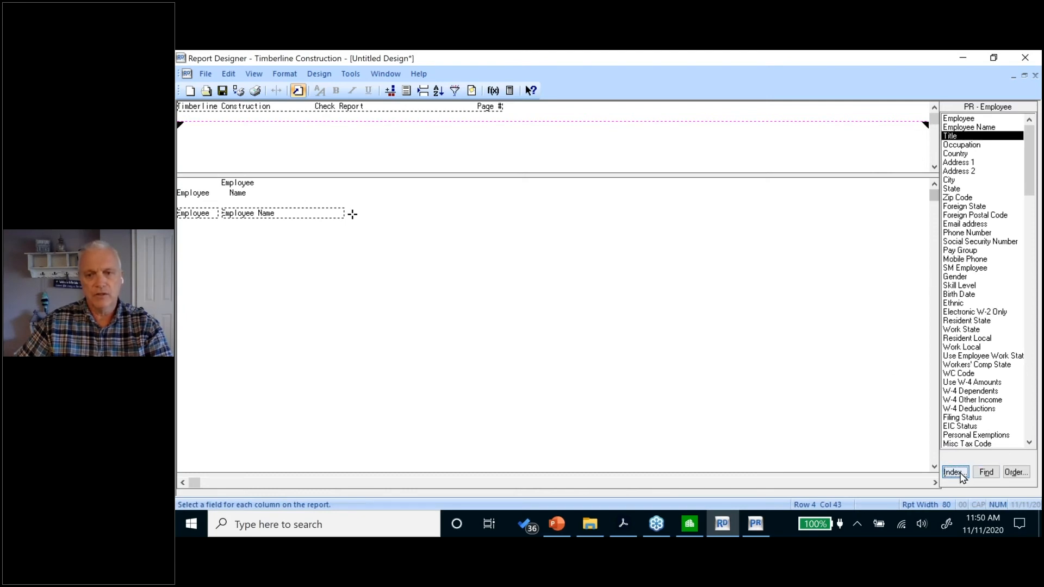
{"action": "double_click", "coordinate": [703, 157]}
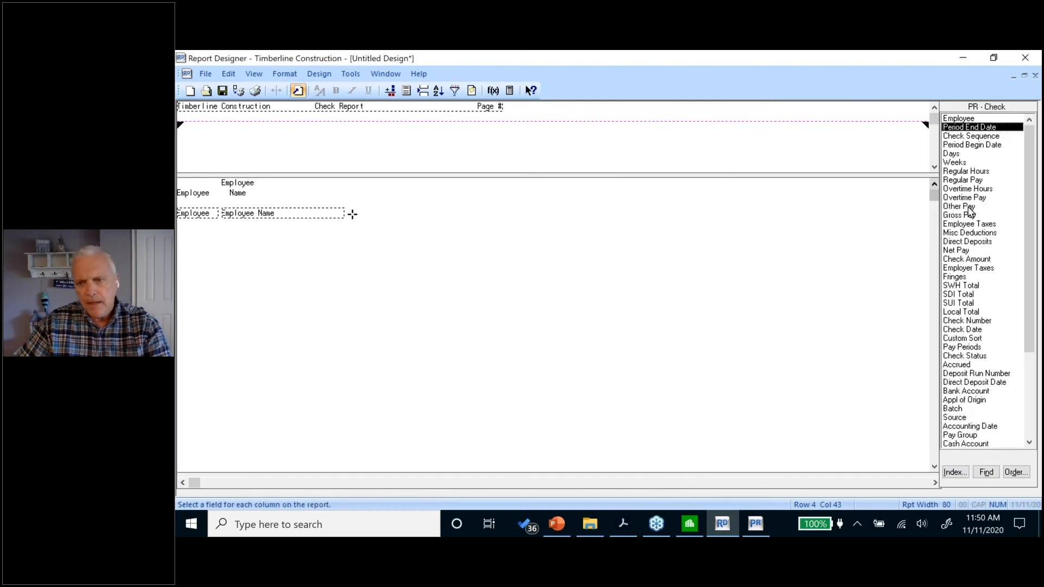
{"action": "double_click", "coordinate": [966, 330]}
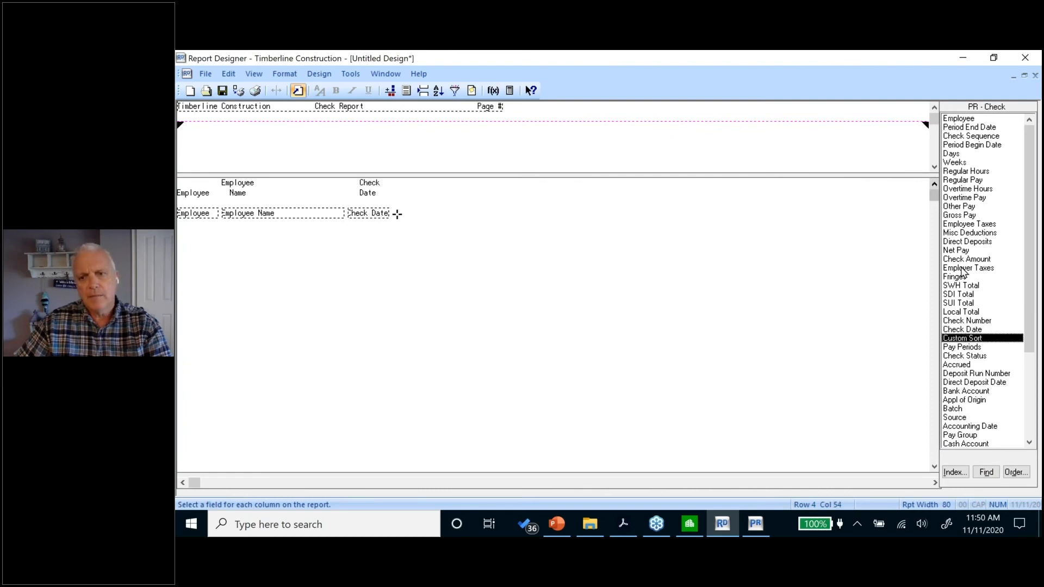
{"action": "double_click", "coordinate": [960, 217]}
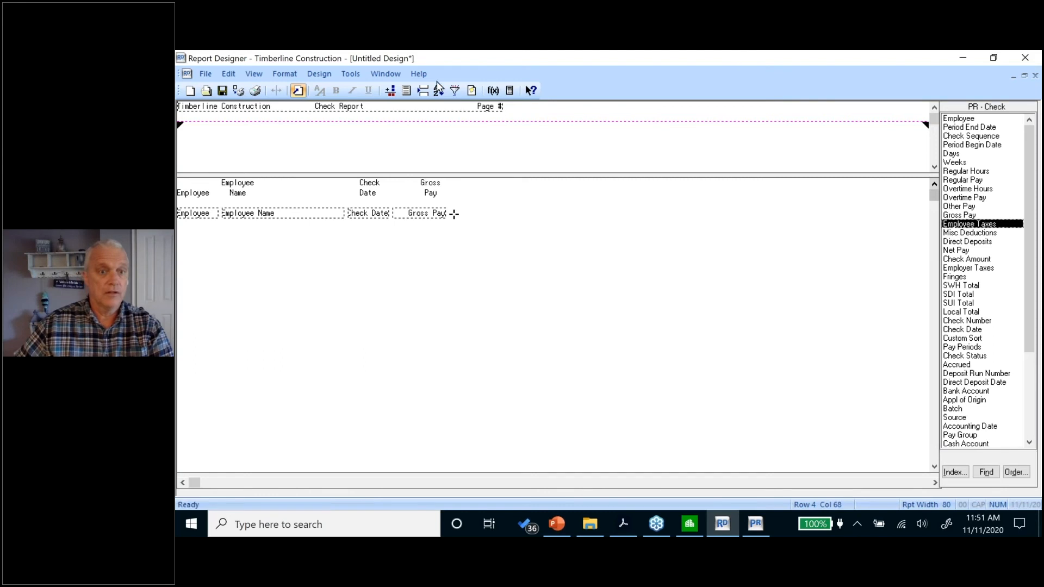
Create a new design formula beginning with lookup( and the Amount field from PR - Check Deduct, followed by a comma.
{"action": "left_click", "coordinate": [350, 73]}
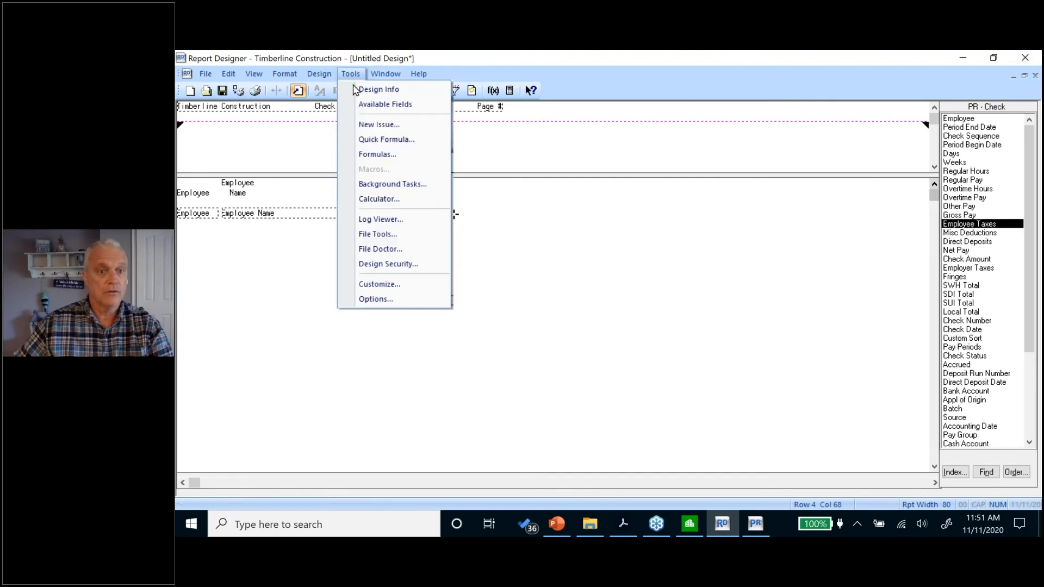
{"action": "left_click", "coordinate": [379, 157]}
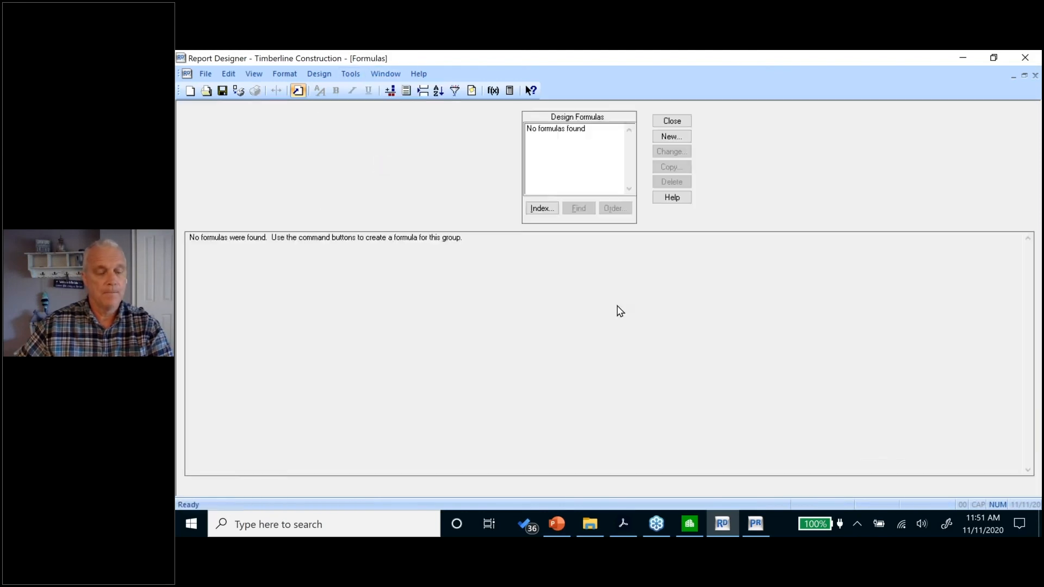
{"action": "left_click", "coordinate": [660, 137]}
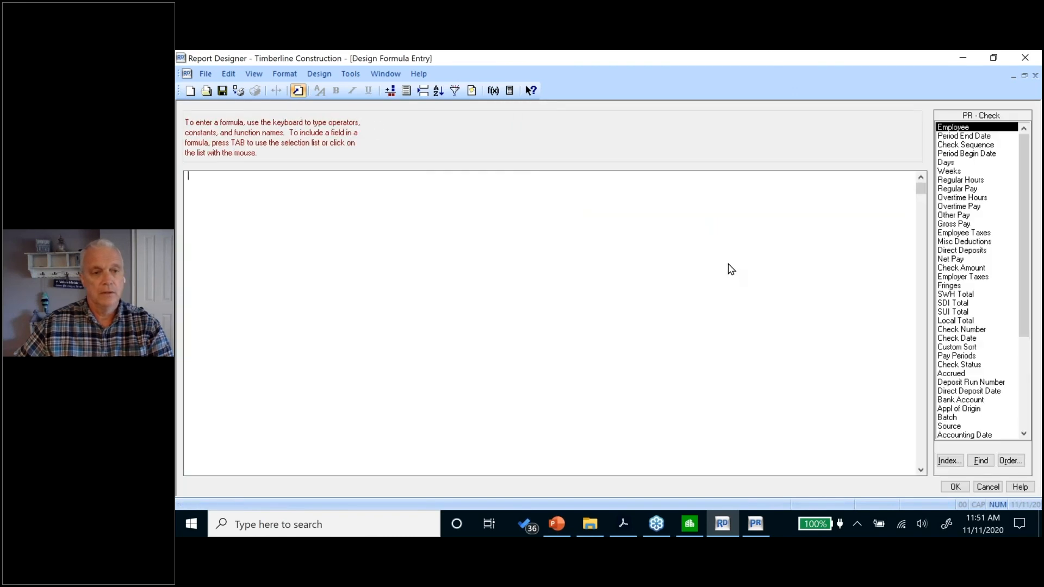
{"action": "type", "text": "lookup"}
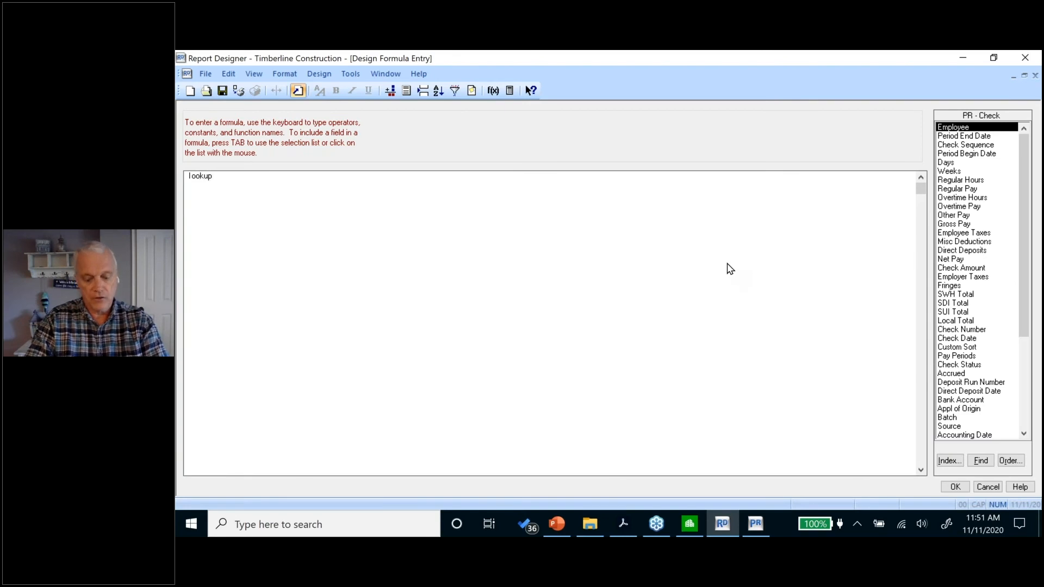
{"action": "type", "text": "("}
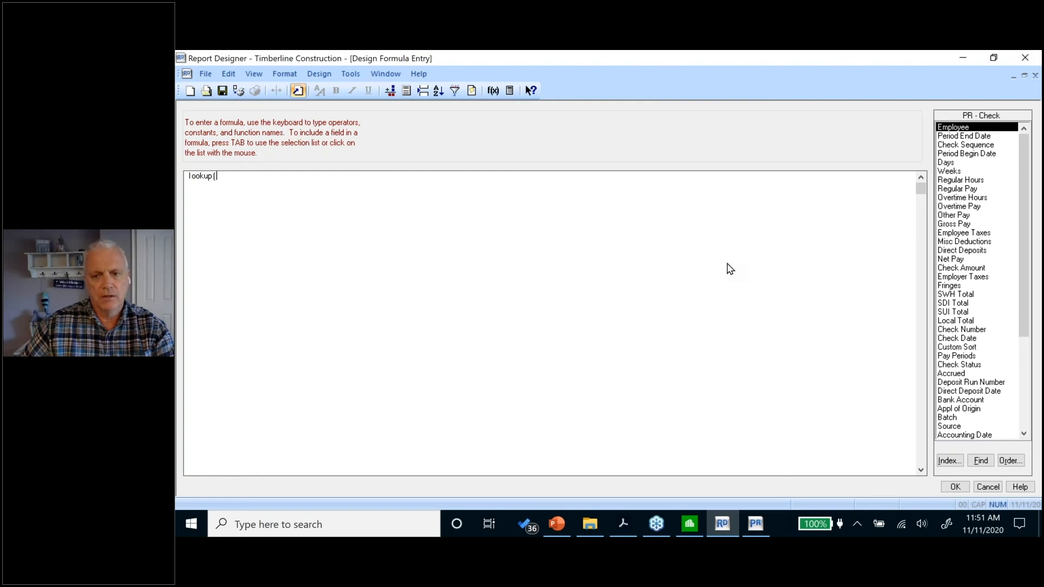
{"action": "left_click", "coordinate": [948, 460]}
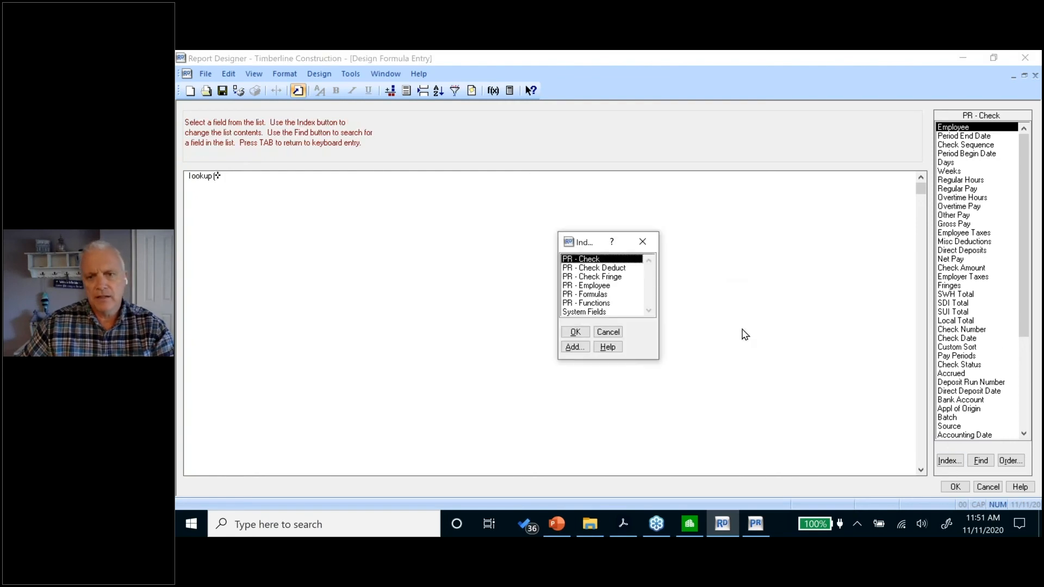
{"action": "double_click", "coordinate": [613, 270]}
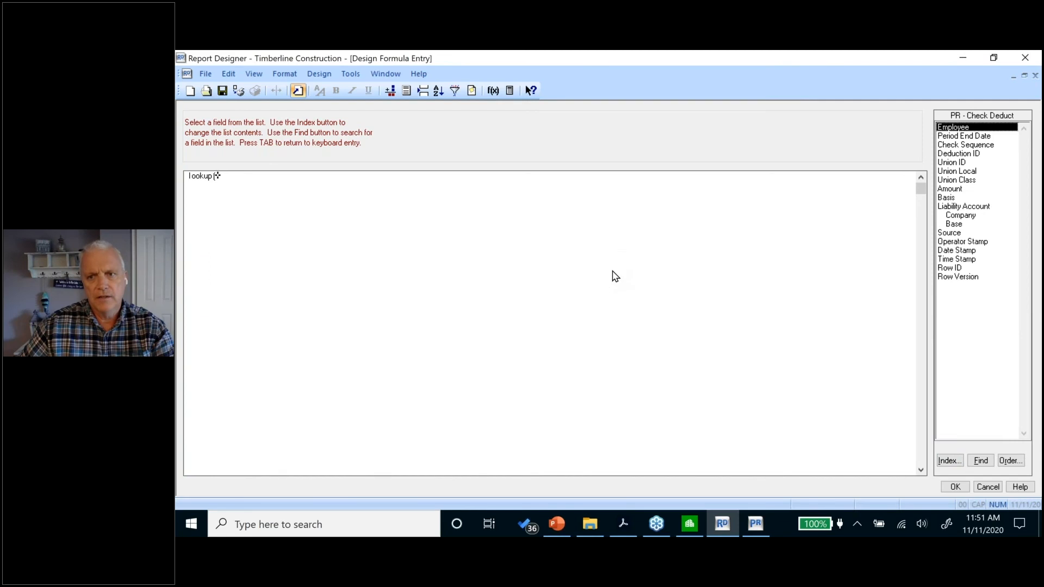
{"action": "left_click", "coordinate": [949, 188]}
{"action": "double_click", "coordinate": [949, 189]}
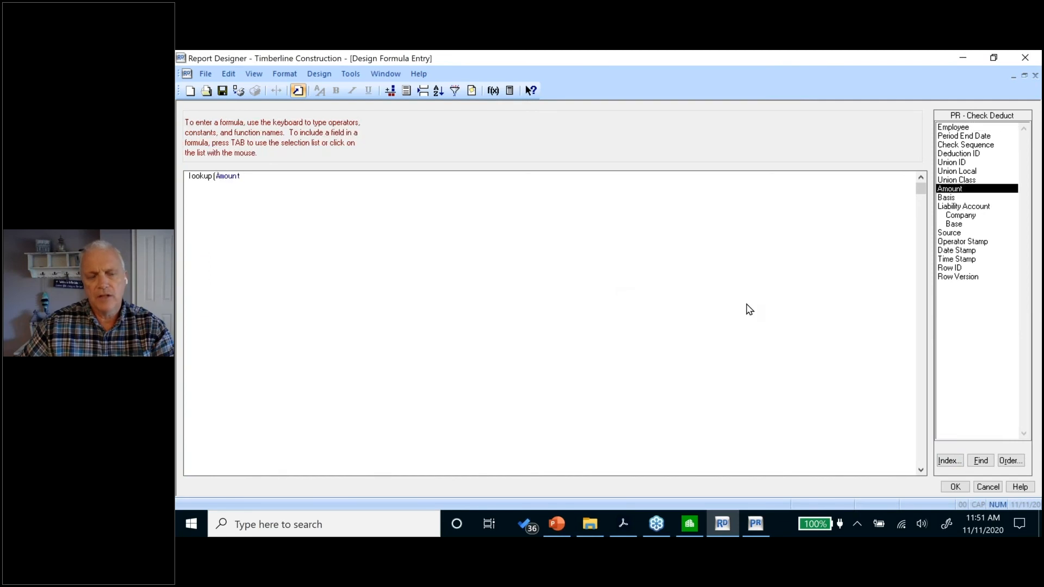
{"action": "type", "text": ","}
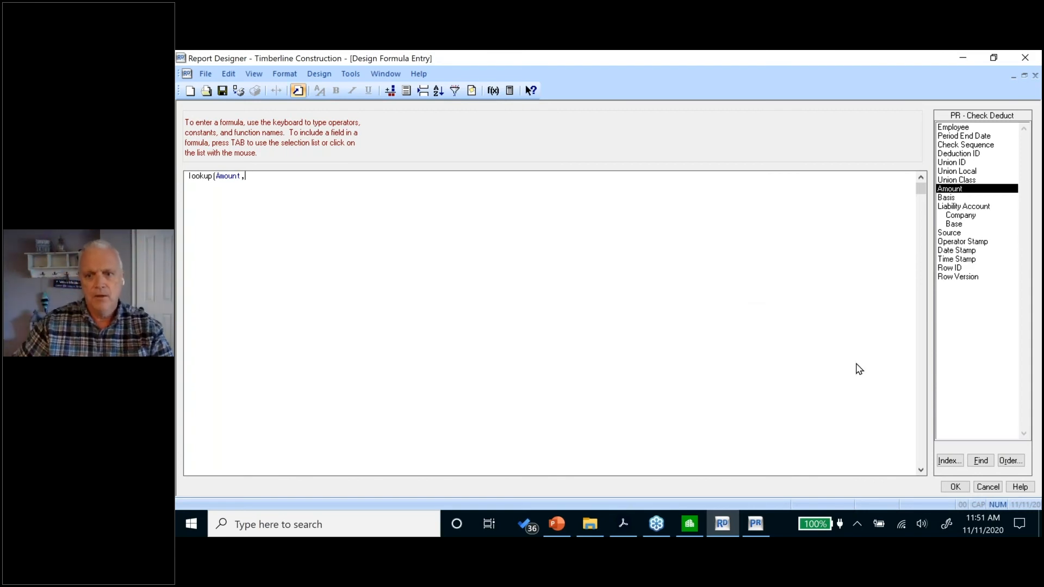
Add the PR - Check fields Employee, Period End Date and Check Sequence as comma-separated arguments of the lookup formula.
{"action": "left_click", "coordinate": [948, 461]}
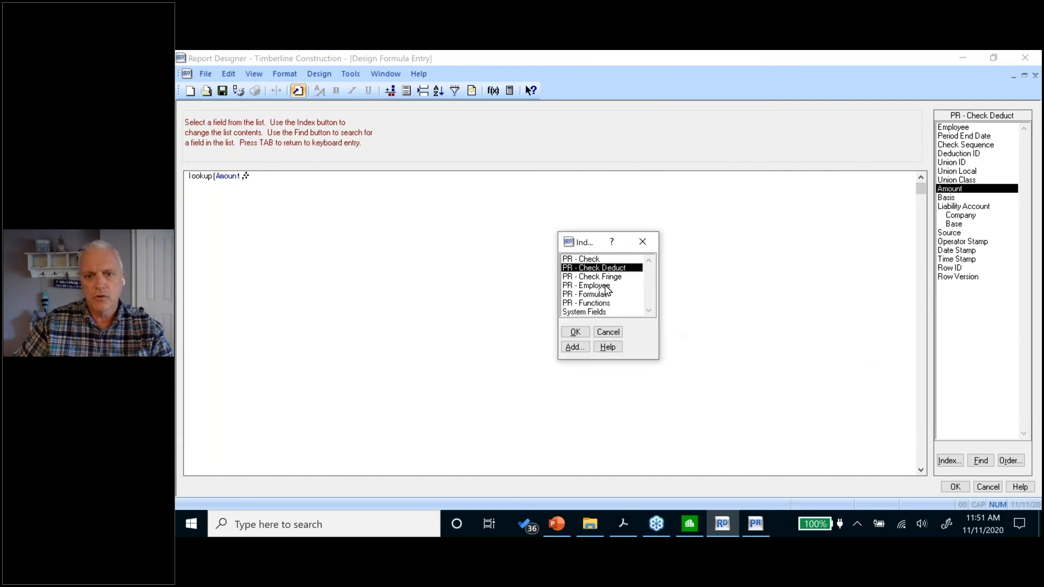
{"action": "double_click", "coordinate": [589, 260]}
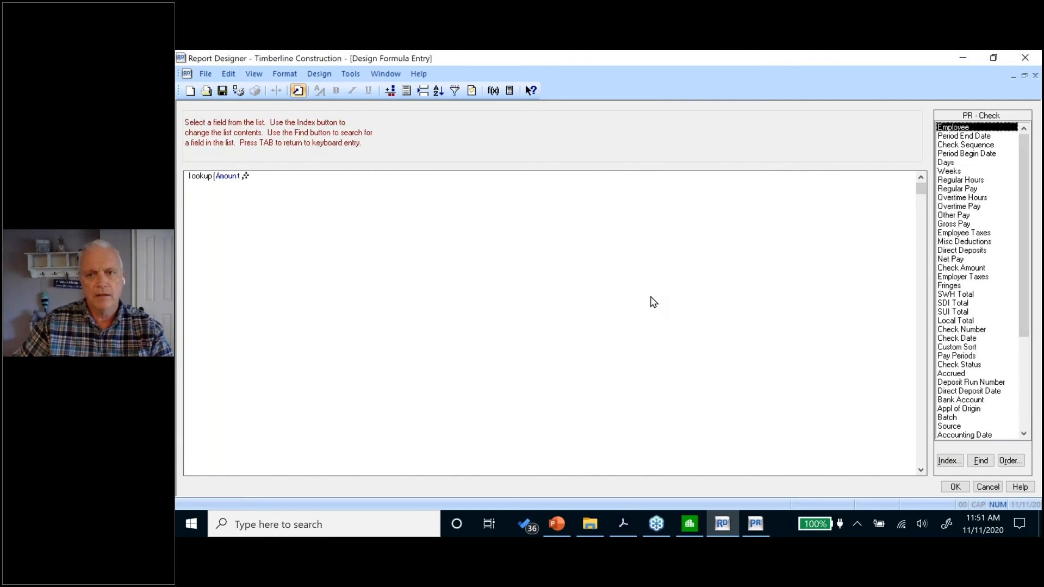
{"action": "left_click", "coordinate": [952, 129]}
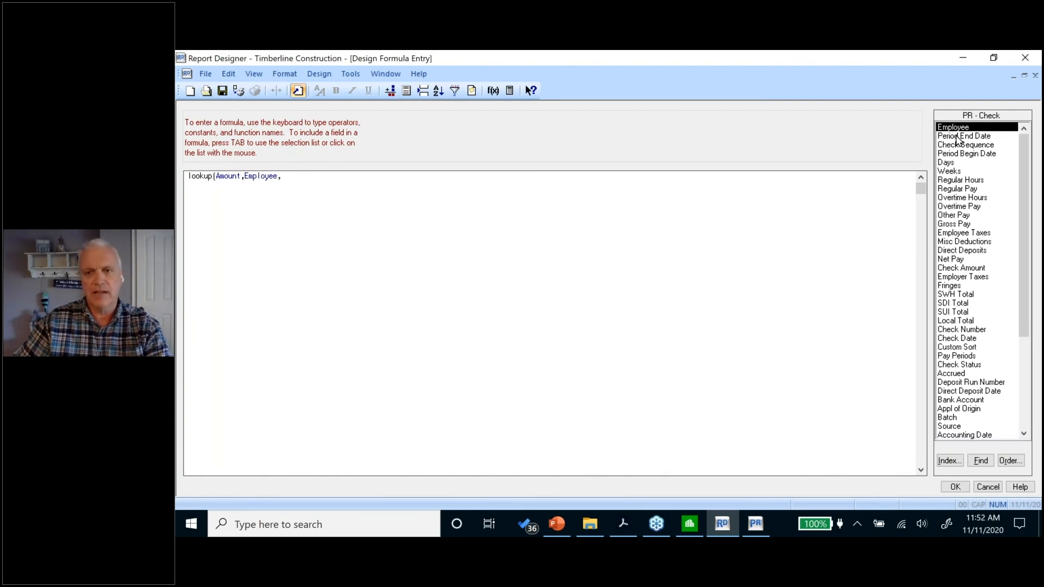
{"action": "left_click", "coordinate": [957, 137]}
{"action": "type", "text": ","}
{"action": "left_click", "coordinate": [955, 145]}
{"action": "type", "text": ",Check Sequence,"}
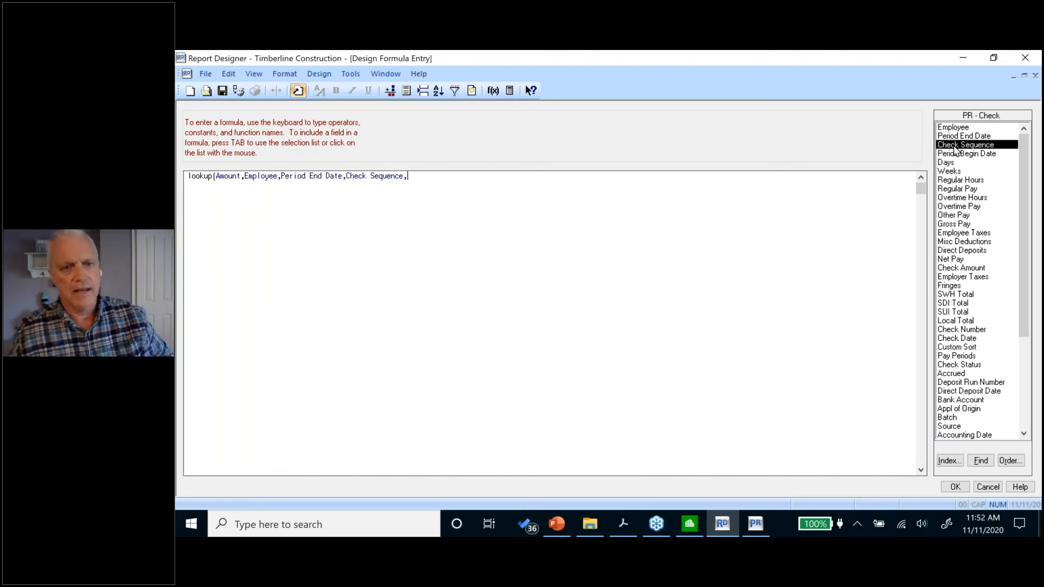
Complete the lookup formula with three empty-string arguments "","","" and a closing parenthesis, and save it as 401K Deduct.
{"action": "type", "text": "\"\",\"\","}
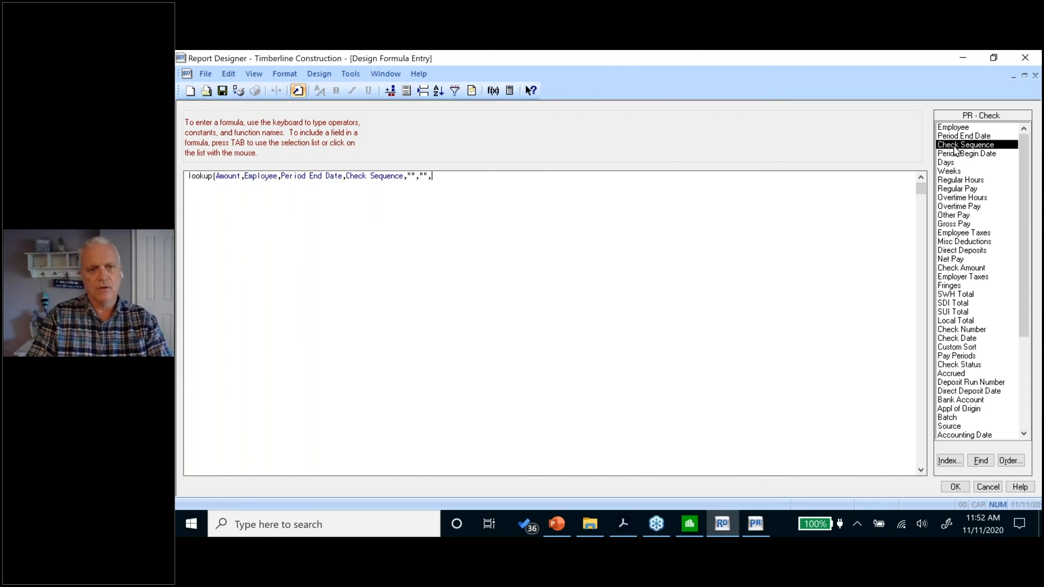
{"action": "type", "text": "\"\")"}
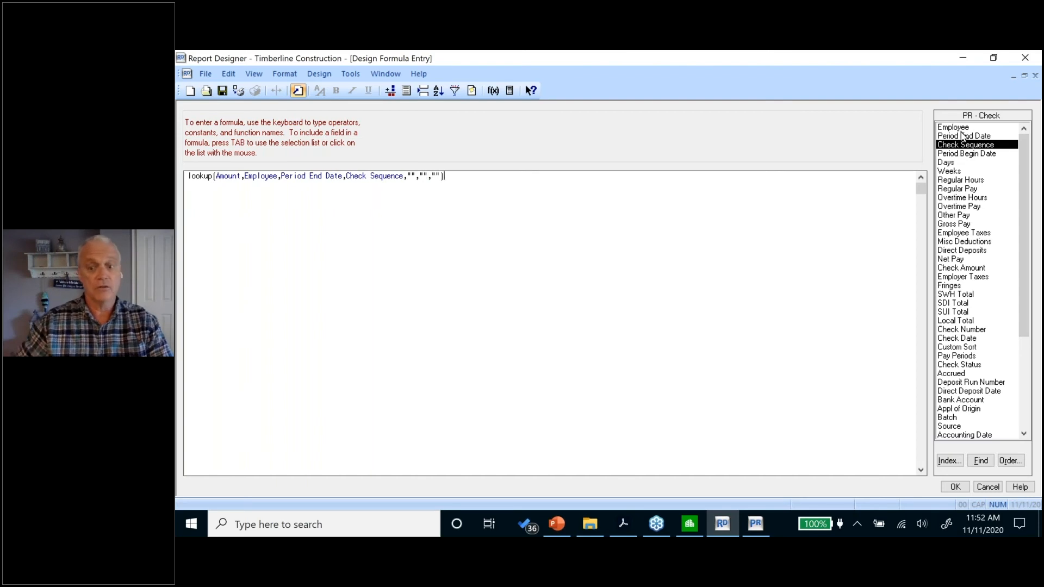
{"action": "left_click", "coordinate": [956, 488]}
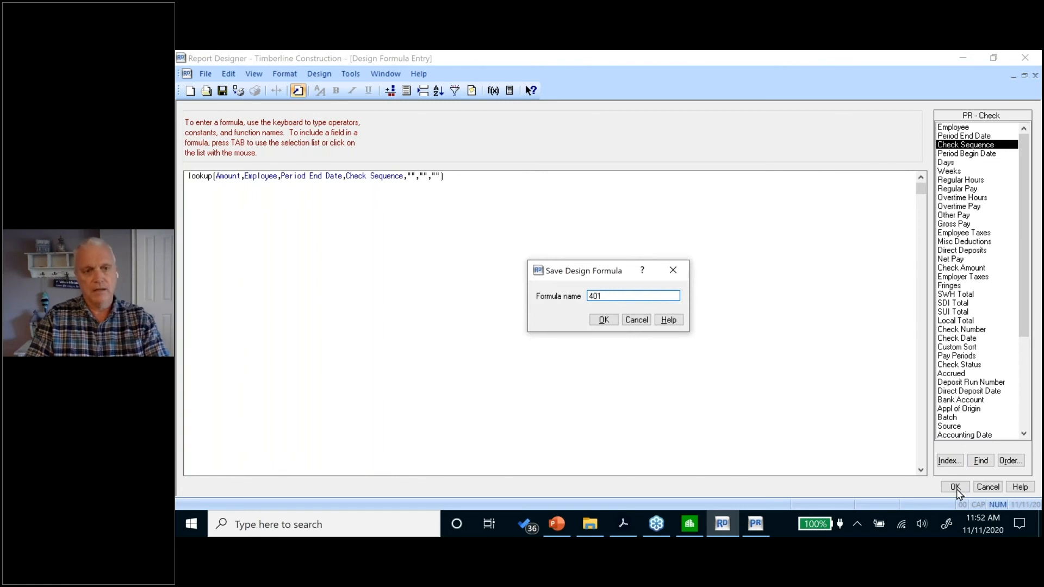
{"action": "type", "text": "401K Deduct"}
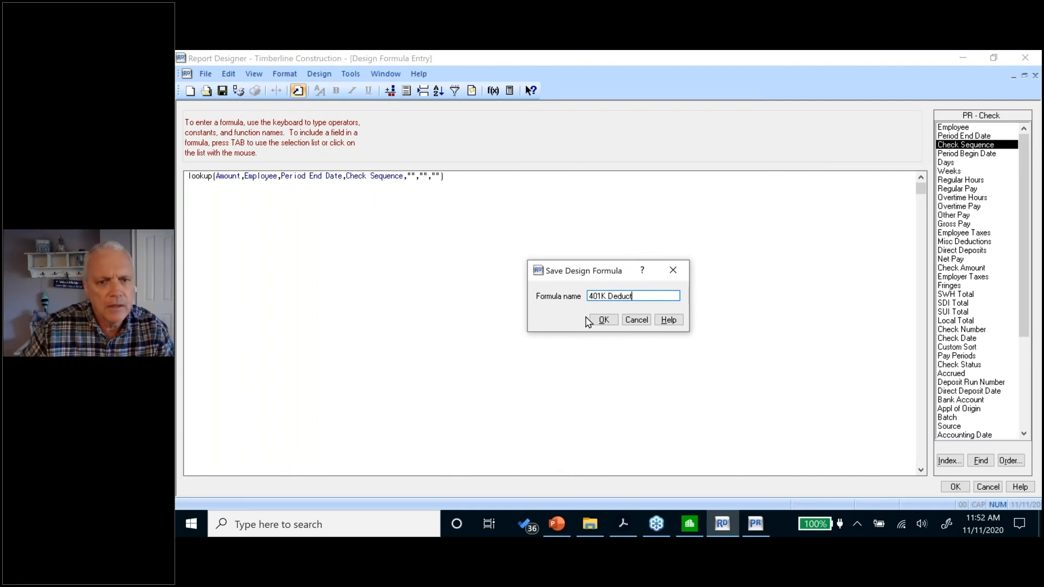
{"action": "left_click", "coordinate": [600, 320]}
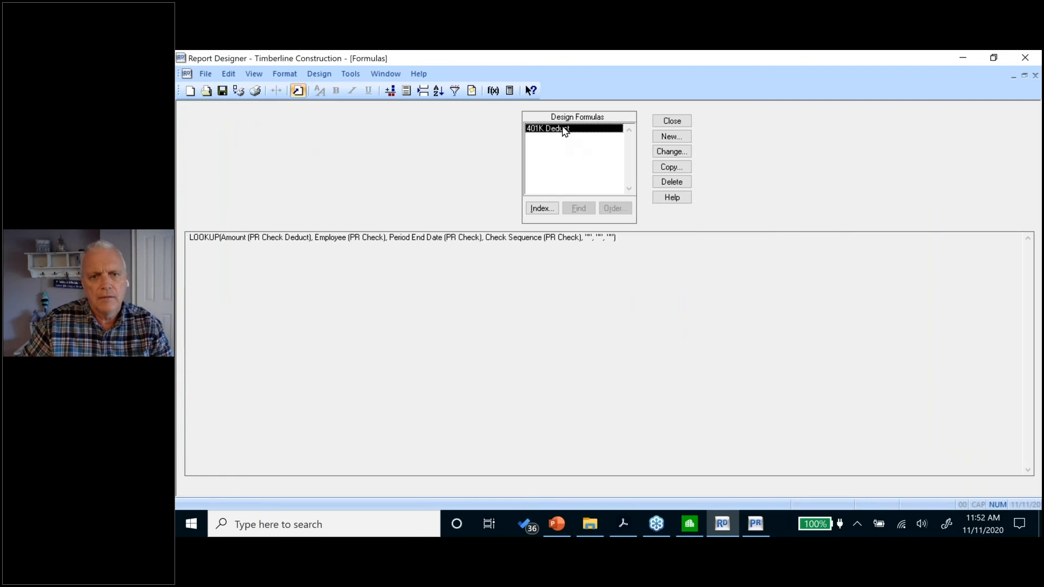
Insert "401K" and a comma after Check Sequence in the 401K Deduct formula and save the change.
{"action": "double_click", "coordinate": [565, 130]}
{"action": "left_click", "coordinate": [421, 179]}
{"action": "type", "text": "\"401K\""}
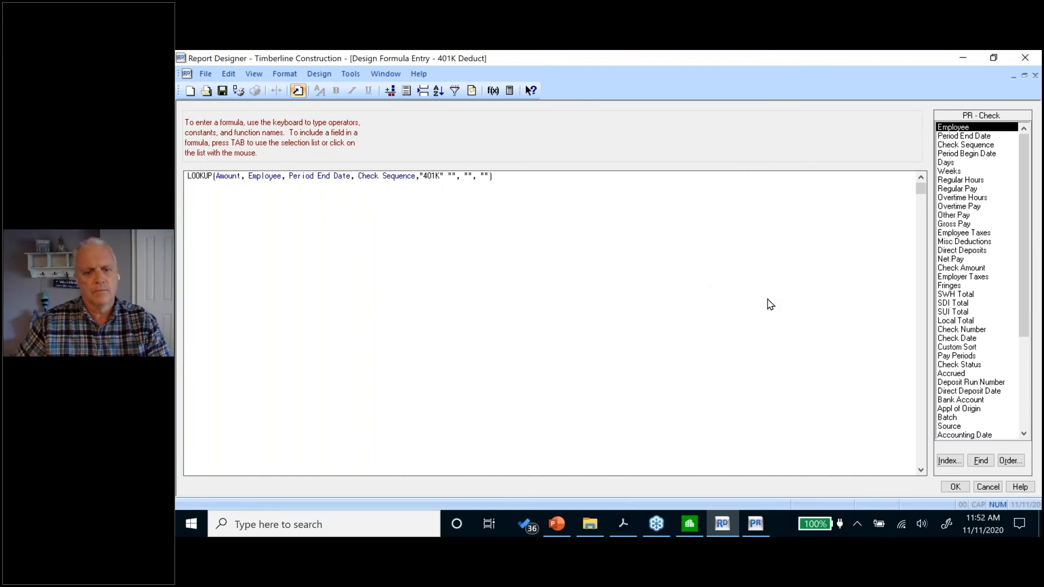
{"action": "type", "text": ","}
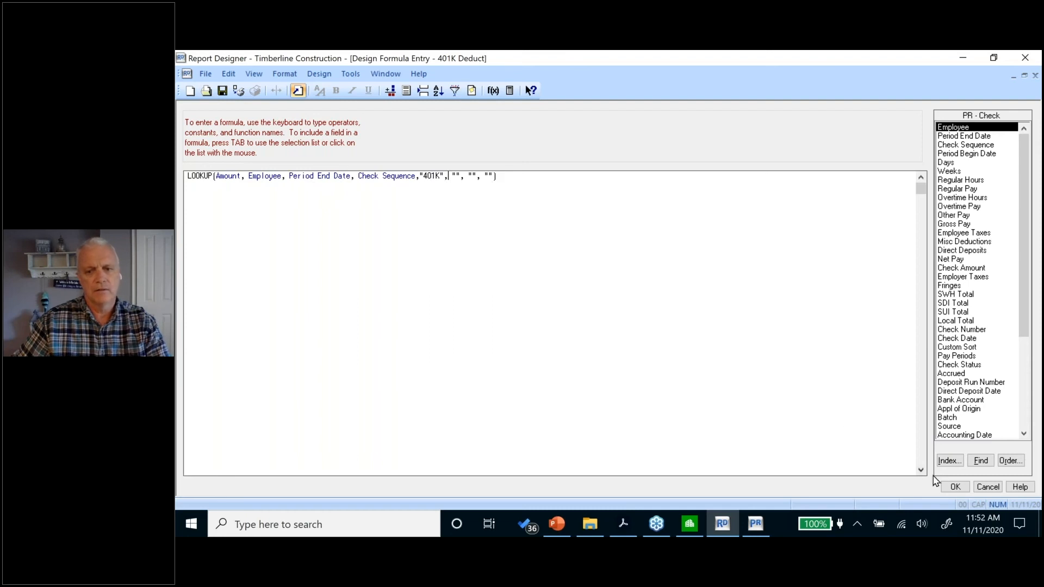
{"action": "left_click", "coordinate": [953, 488]}
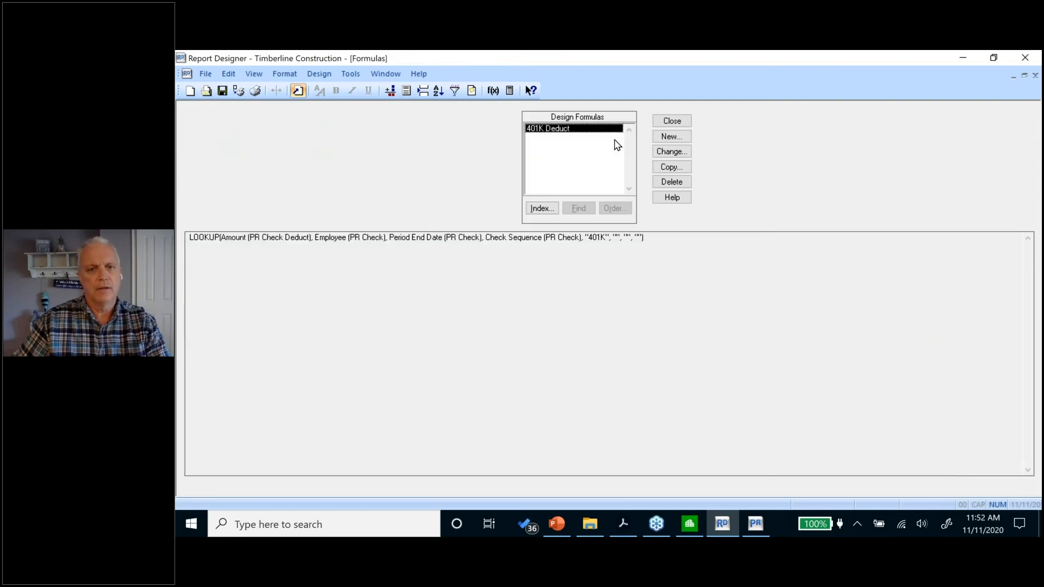
Create a new design formula beginning with lookup( and the Amount field from PR - Check Fringe.
{"action": "left_click", "coordinate": [680, 139]}
{"action": "type", "text": "loo"}
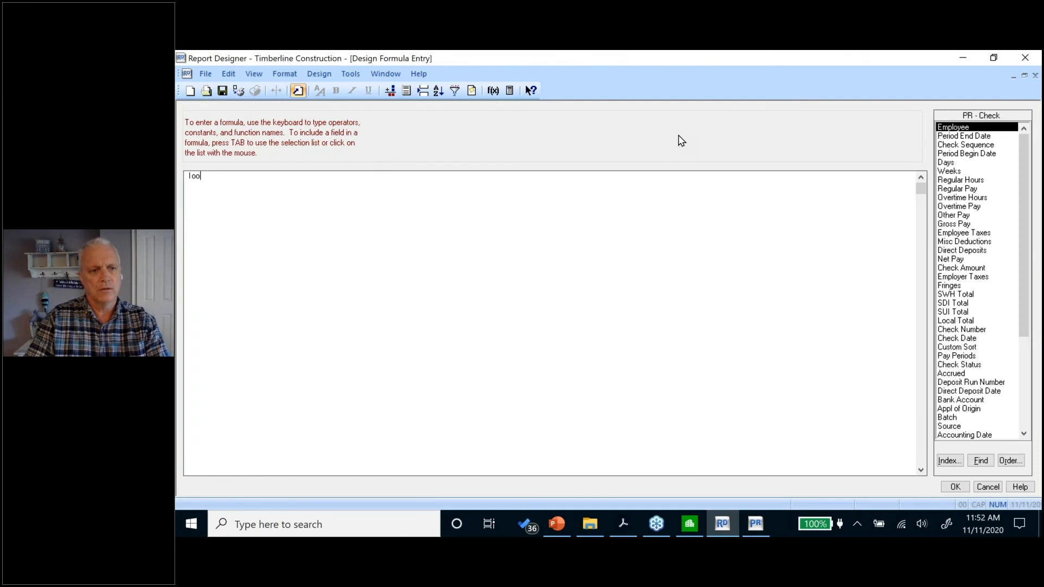
{"action": "type", "text": "kup("}
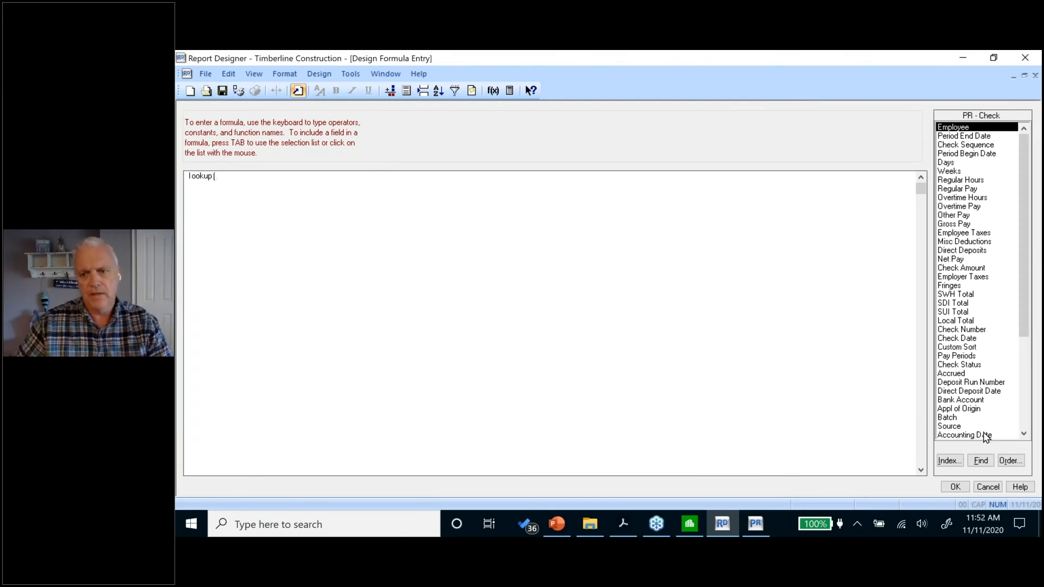
{"action": "left_click", "coordinate": [948, 461]}
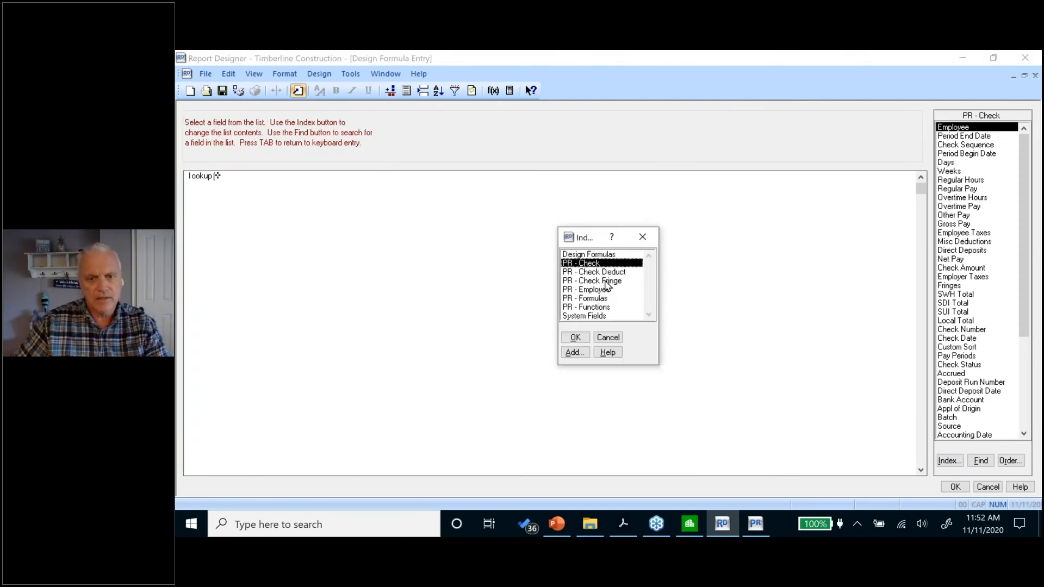
{"action": "double_click", "coordinate": [598, 280]}
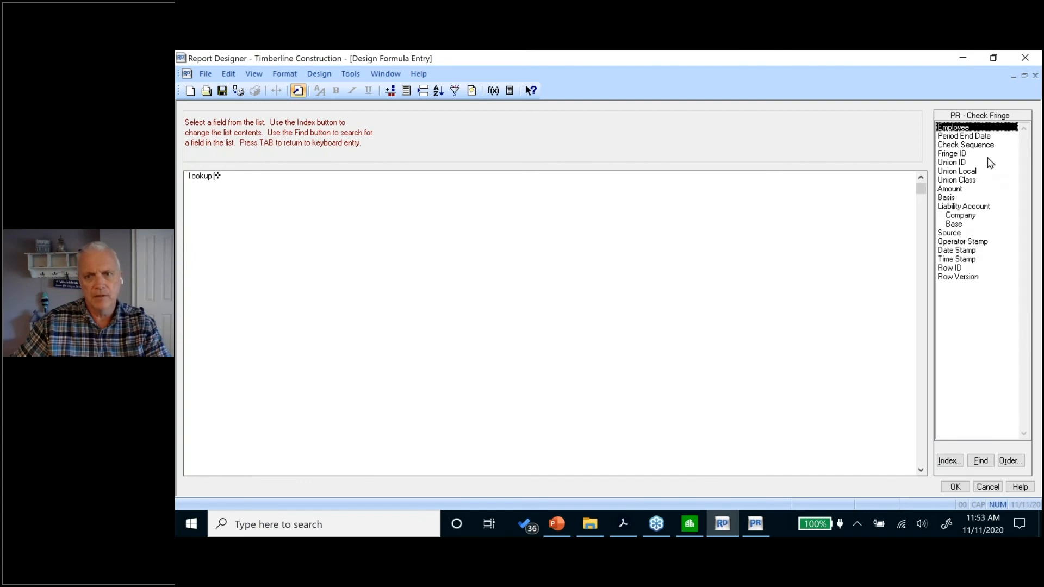
{"action": "left_click", "coordinate": [950, 189]}
Add comma-separated Employee, Period End Date and Check Sequence from PR - Check, followed by "401K","","","" and a closing parenthesis.
{"action": "left_click", "coordinate": [952, 461]}
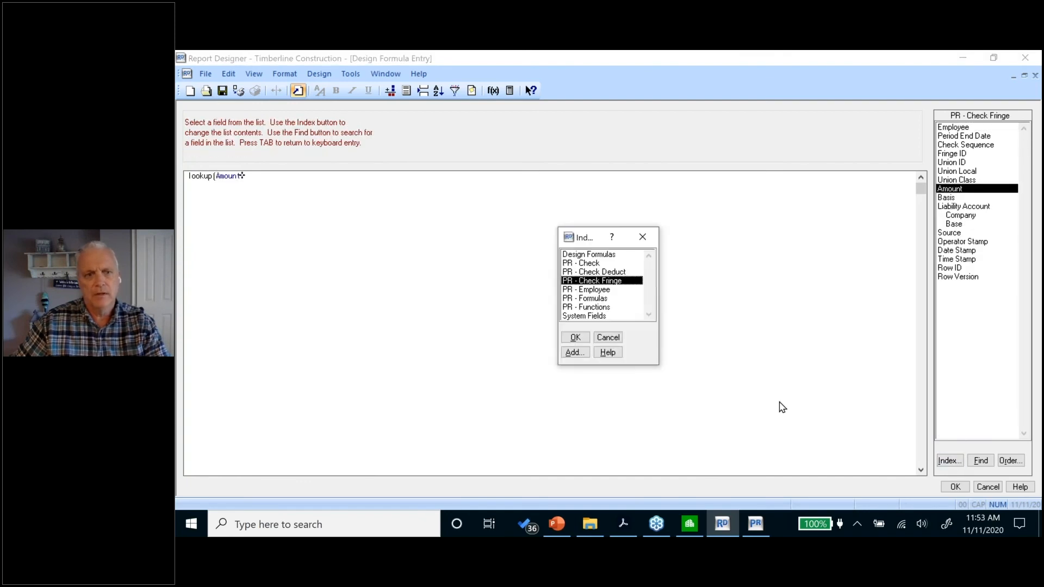
{"action": "double_click", "coordinate": [597, 263]}
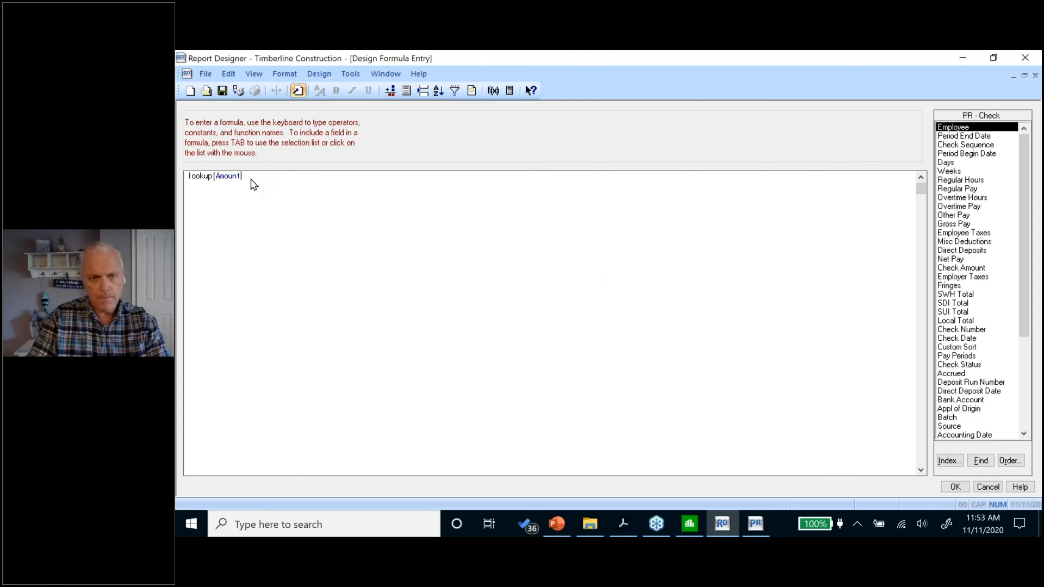
{"action": "left_click", "coordinate": [945, 129]}
{"action": "type", "text": ",Employee,"}
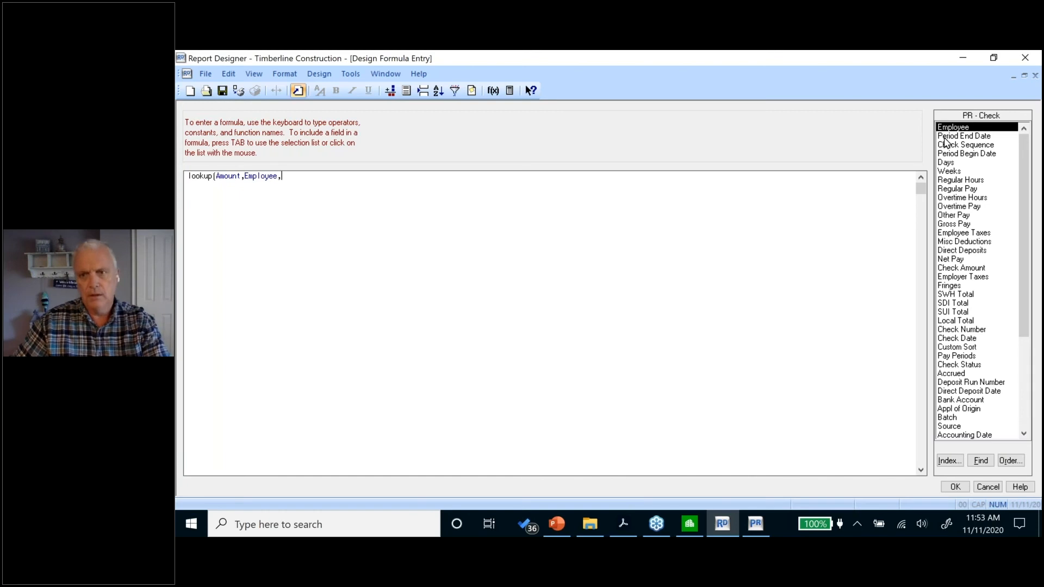
{"action": "left_click", "coordinate": [945, 136]}
{"action": "type", "text": ","}
{"action": "left_click", "coordinate": [946, 144]}
{"action": "type", "text": ",Check Sequence,\"401K\",\"\",\"\",\""}
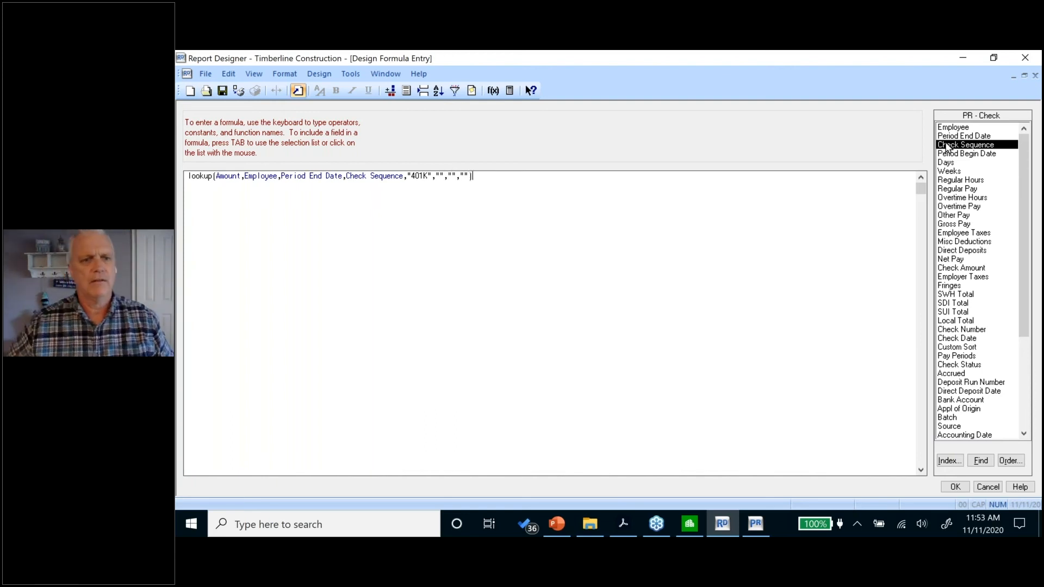
Save the new lookup formula under the name 401K Fringe.
{"action": "left_click", "coordinate": [954, 487]}
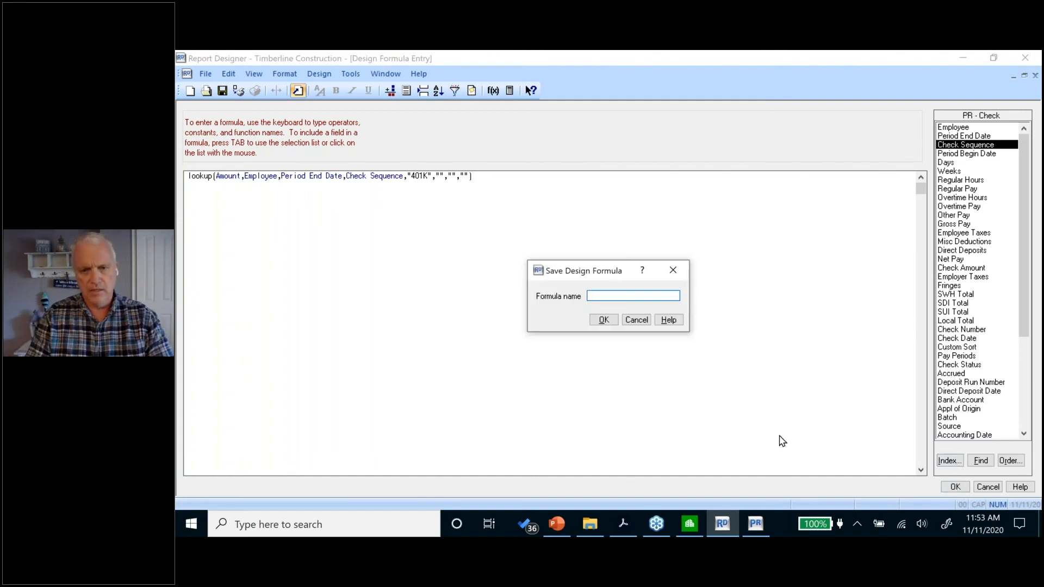
{"action": "type", "text": "401K"}
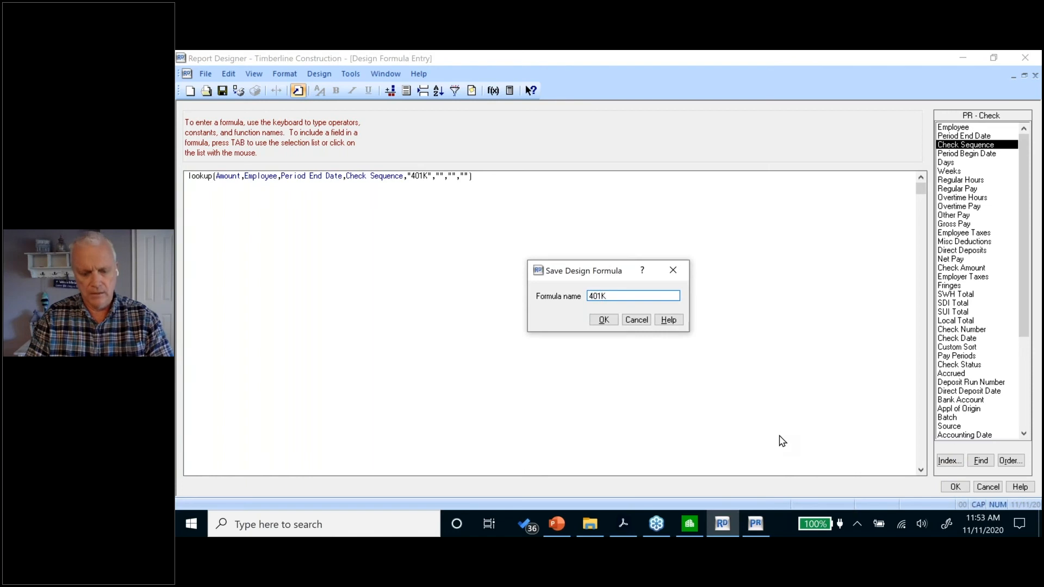
{"action": "type", "text": " fR"}
{"action": "key", "text": "BackSpace"}
{"action": "key", "text": "BackSpace"}
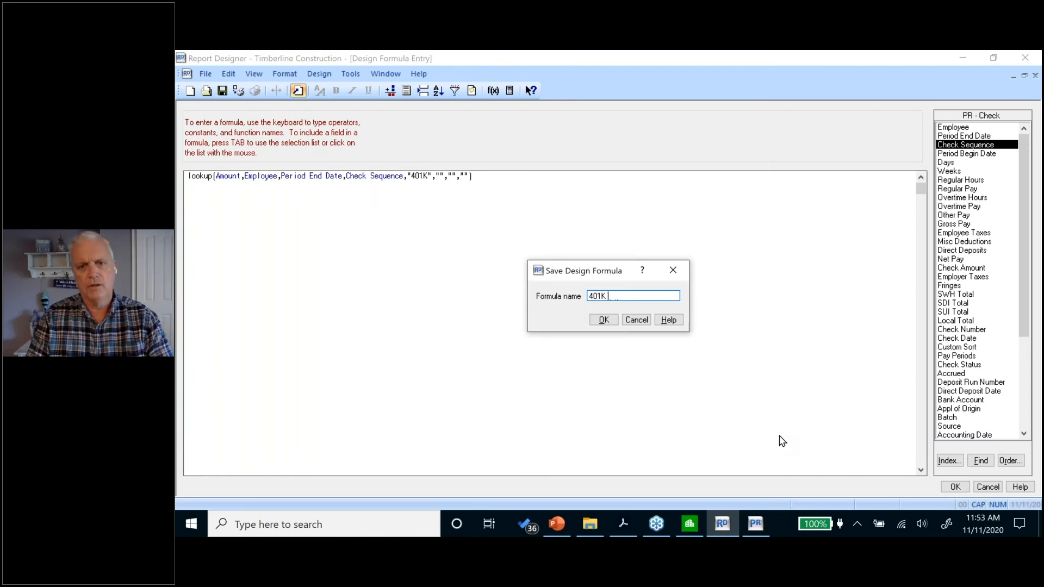
{"action": "key", "text": "BackSpace"}
{"action": "key", "text": "BackSpace"}
{"action": "key", "text": "Caps_Lock"}
{"action": "type", "text": "Fringe"}
{"action": "key", "text": "Return"}
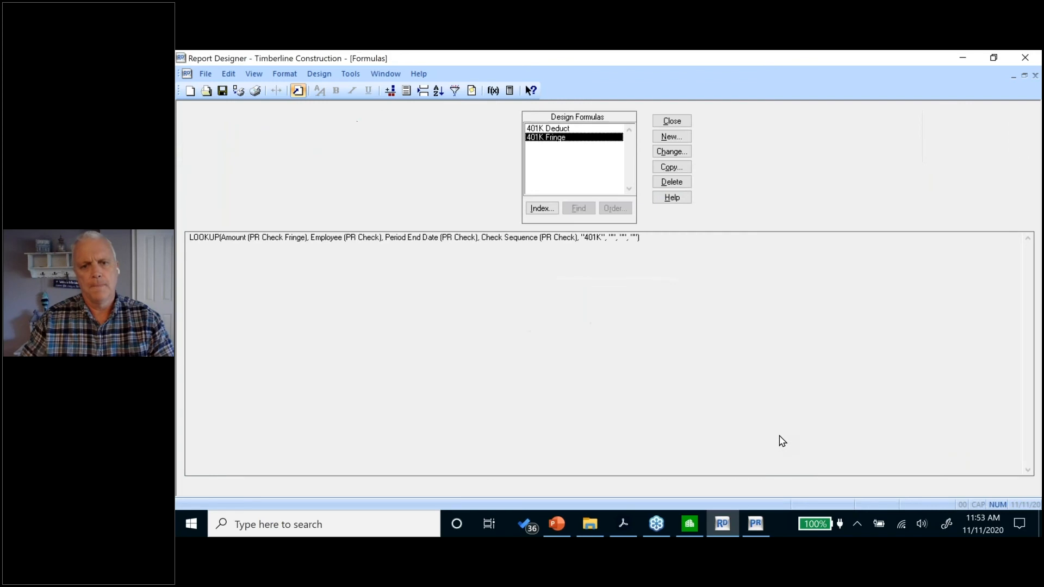
Return to the report layout and add the design formulas 401K Deduct and 401K Fringe as columns after Gross Pay.
{"action": "left_click", "coordinate": [659, 117]}
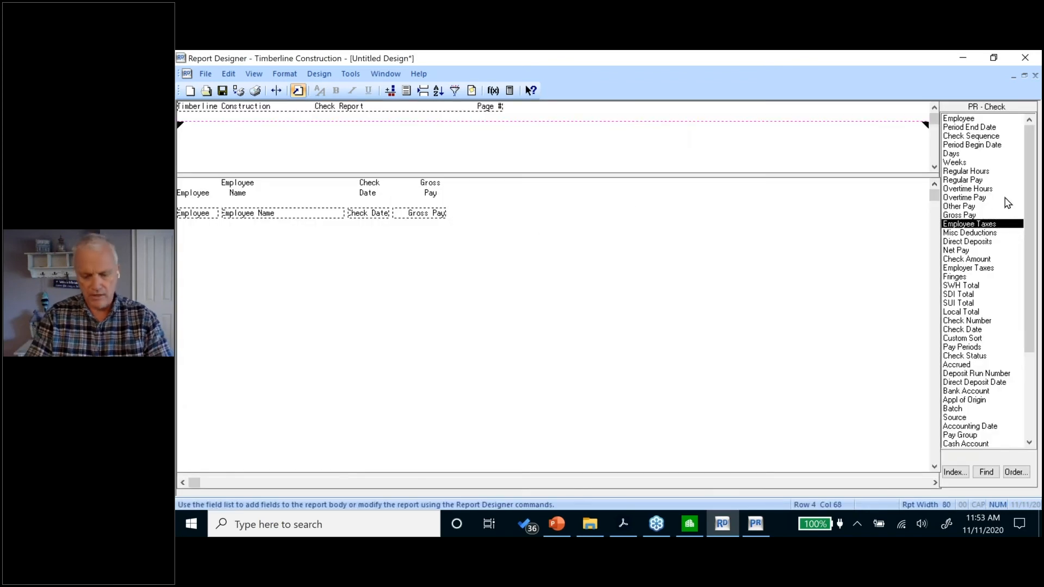
{"action": "left_click", "coordinate": [955, 472]}
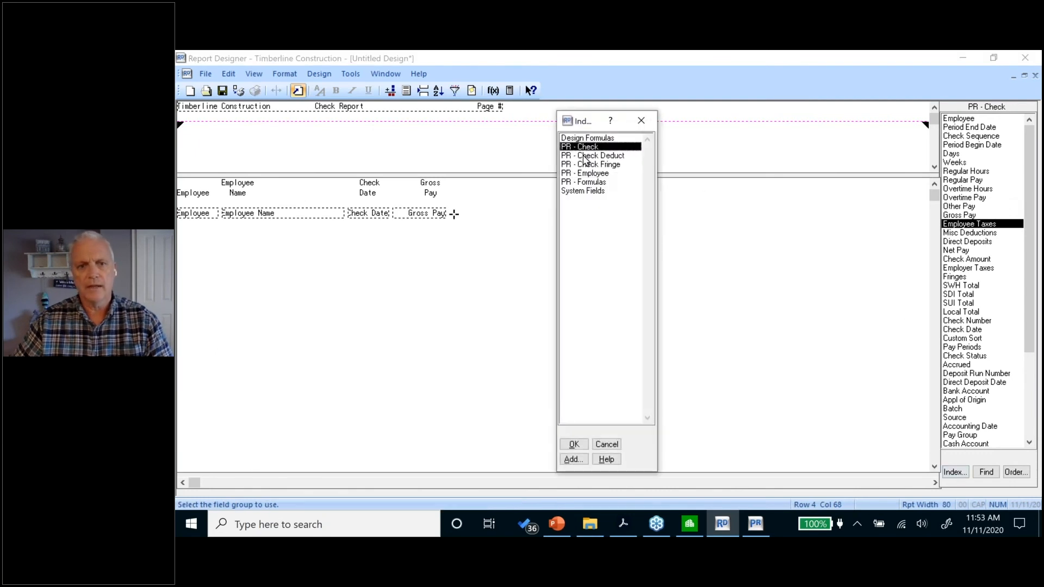
{"action": "double_click", "coordinate": [586, 139]}
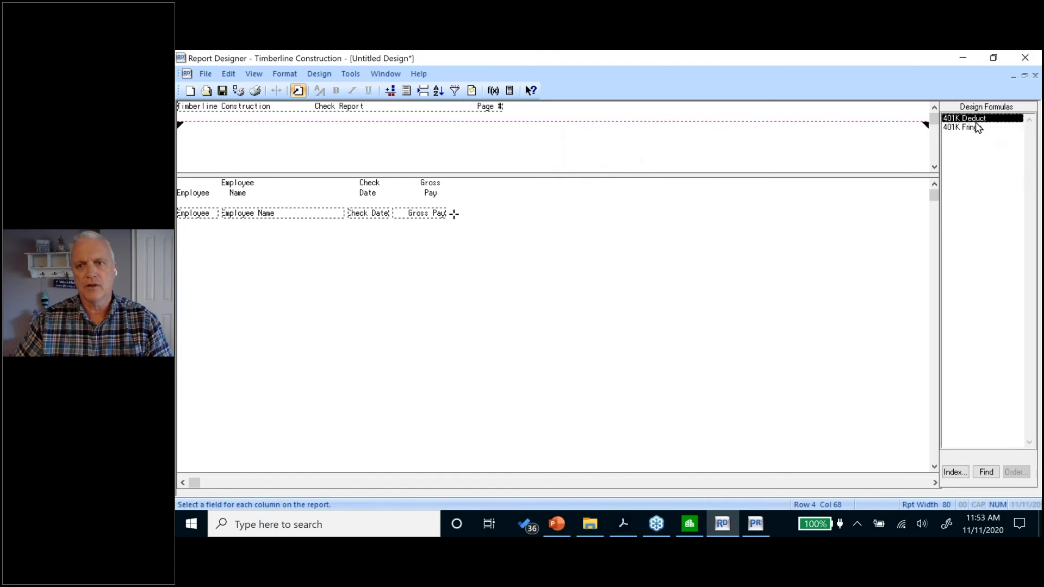
{"action": "double_click", "coordinate": [972, 119]}
{"action": "double_click", "coordinate": [965, 127]}
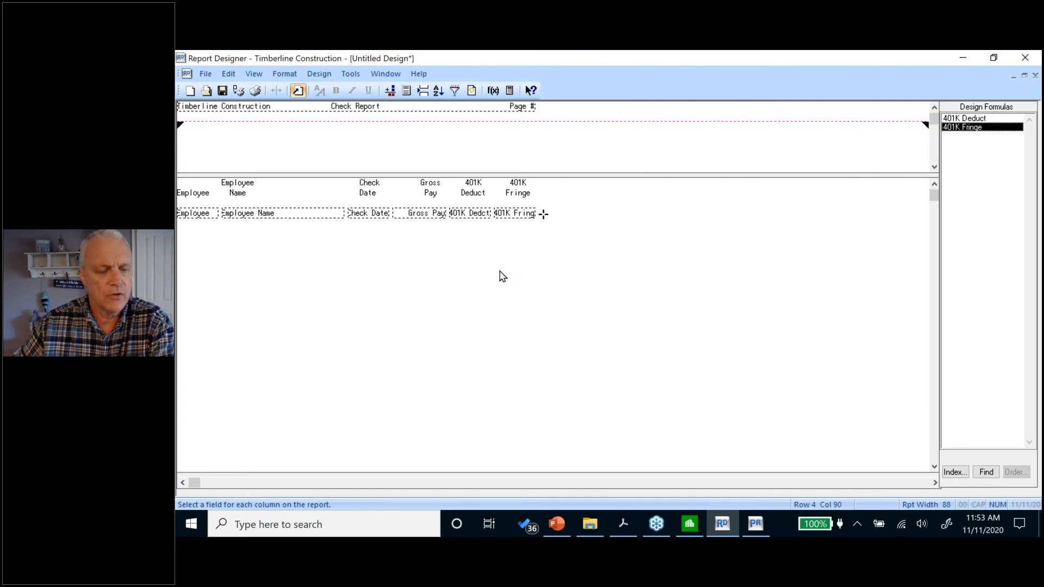
Turn on the print controls view and examine the print-once setting of the body fields from Employee to 401K Fringe.
{"action": "left_click", "coordinate": [254, 74]}
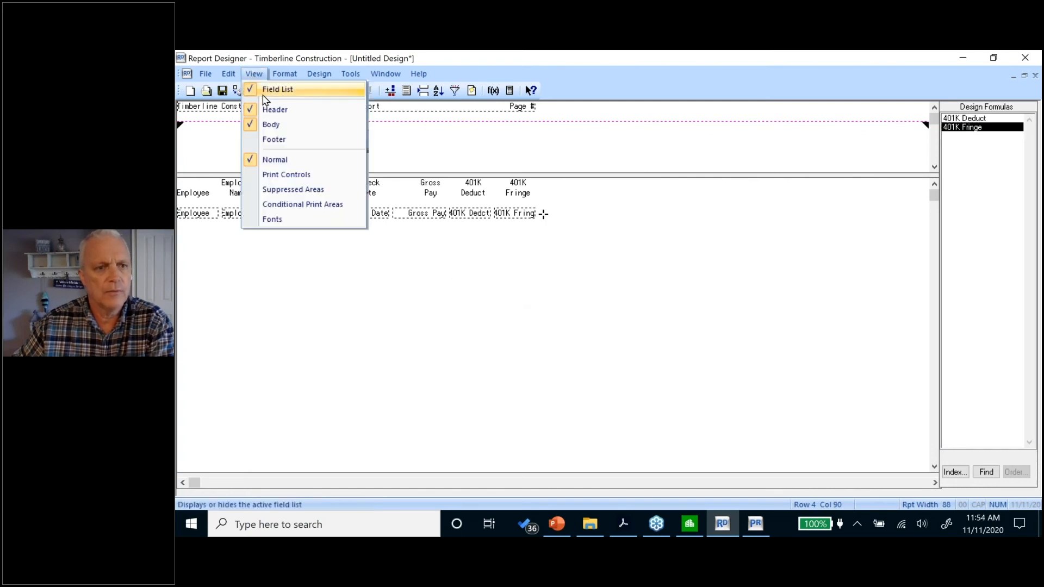
{"action": "left_click", "coordinate": [286, 174]}
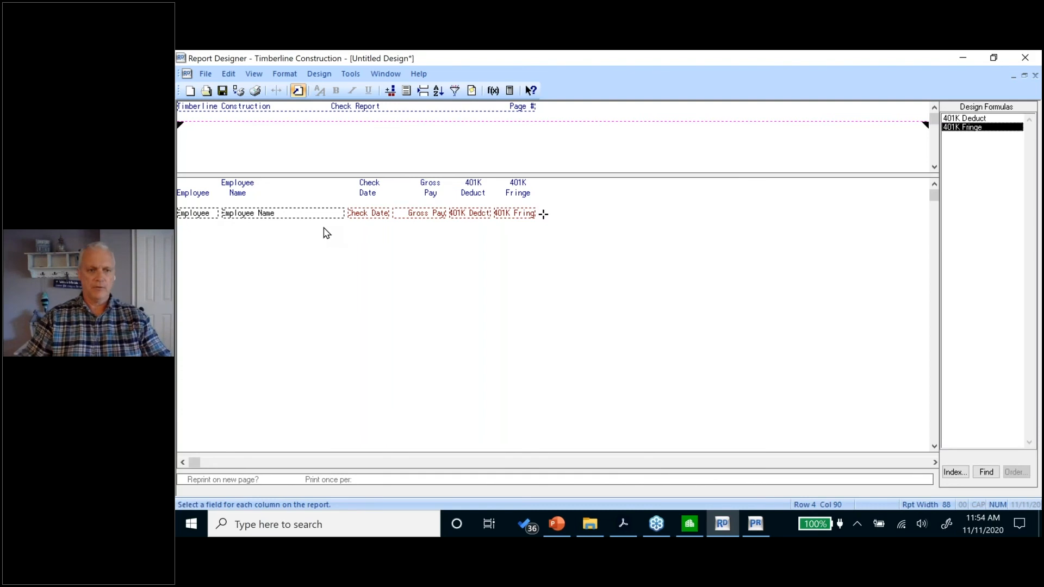
{"action": "left_click", "coordinate": [198, 215]}
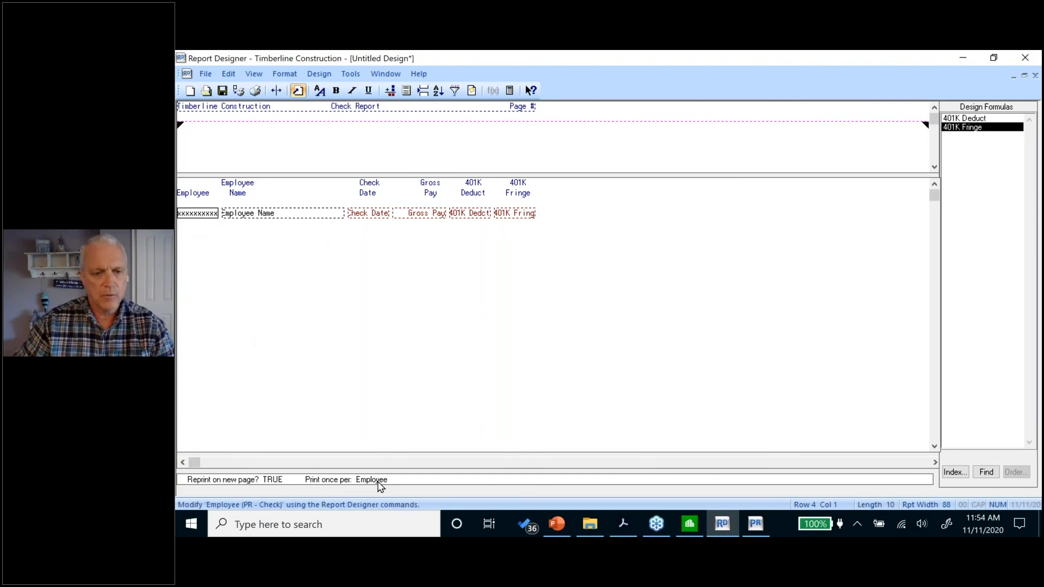
{"action": "left_click", "coordinate": [267, 215]}
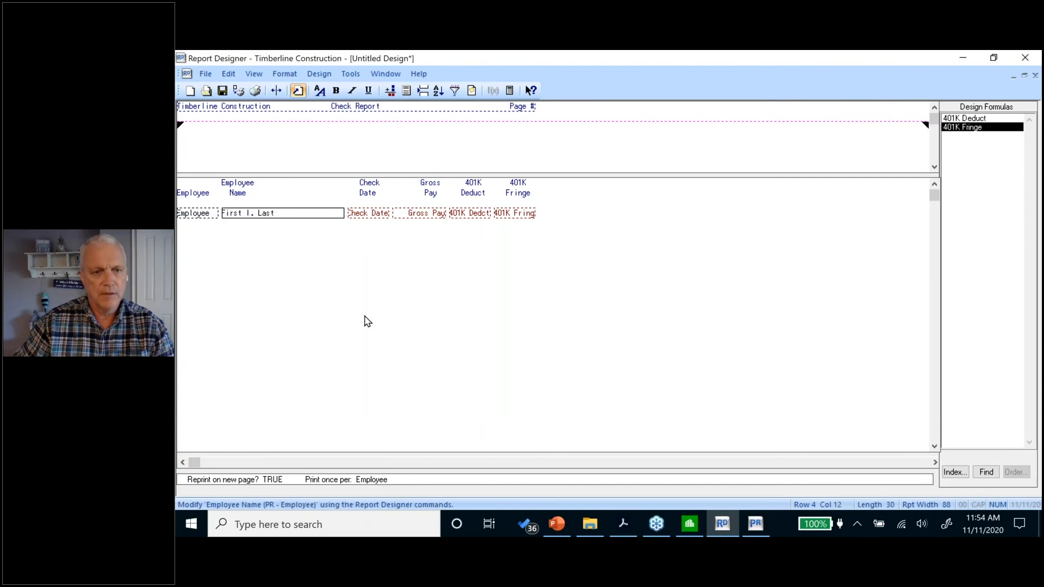
{"action": "left_click", "coordinate": [369, 215]}
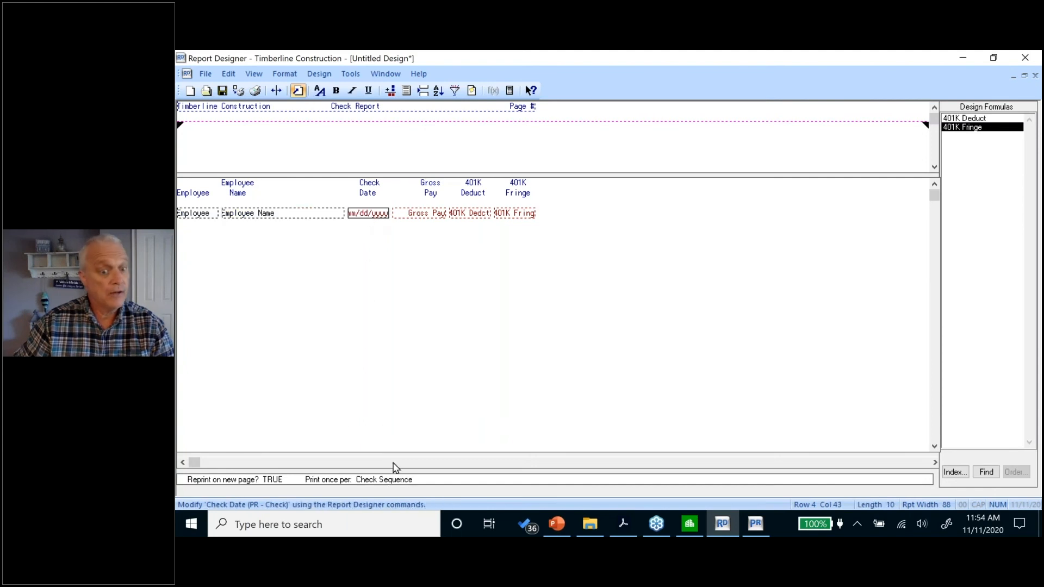
{"action": "left_click", "coordinate": [428, 214]}
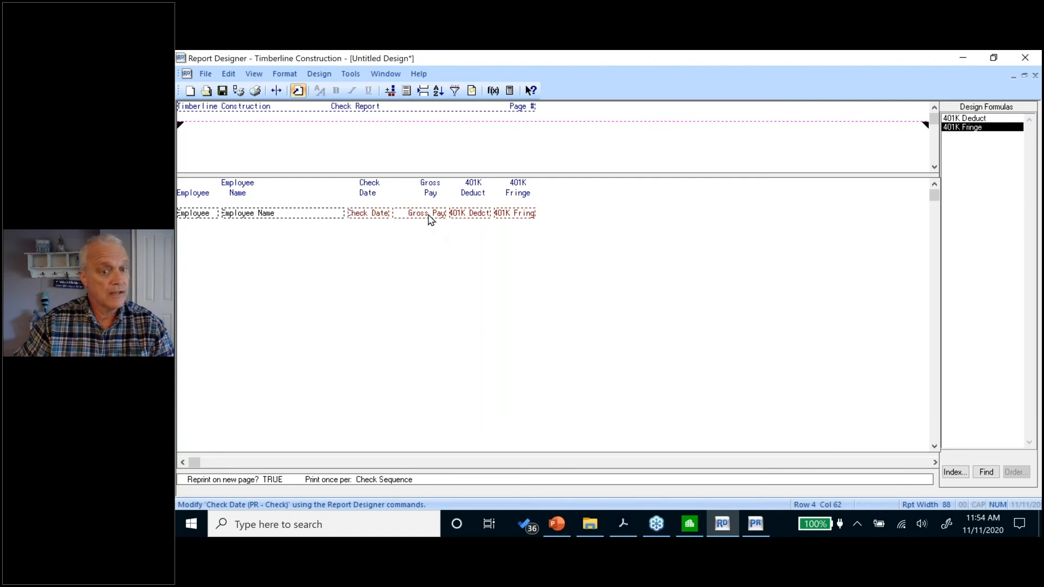
{"action": "left_click", "coordinate": [466, 217]}
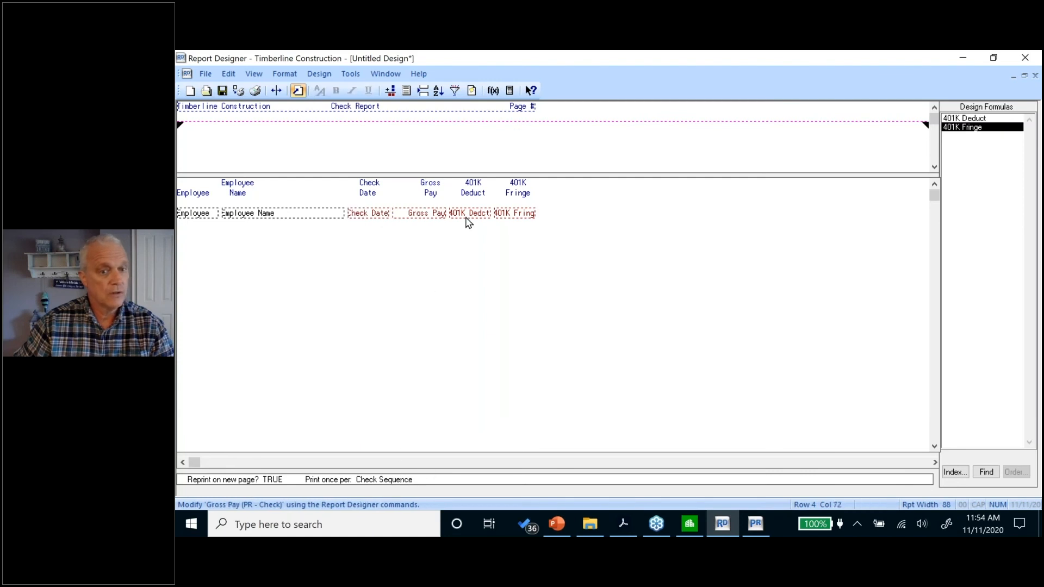
{"action": "left_click", "coordinate": [512, 218]}
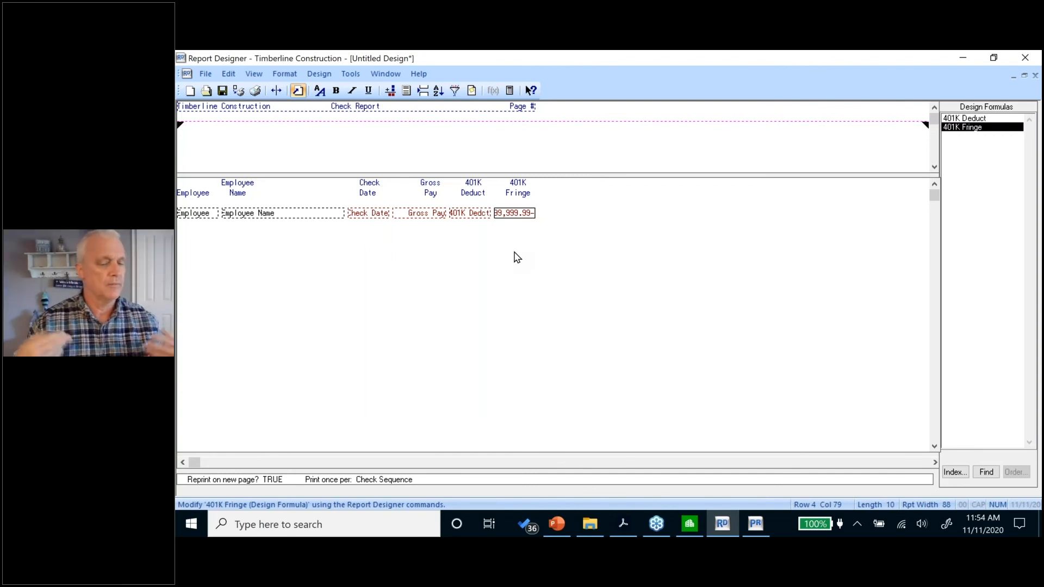
{"action": "left_click", "coordinate": [586, 139]}
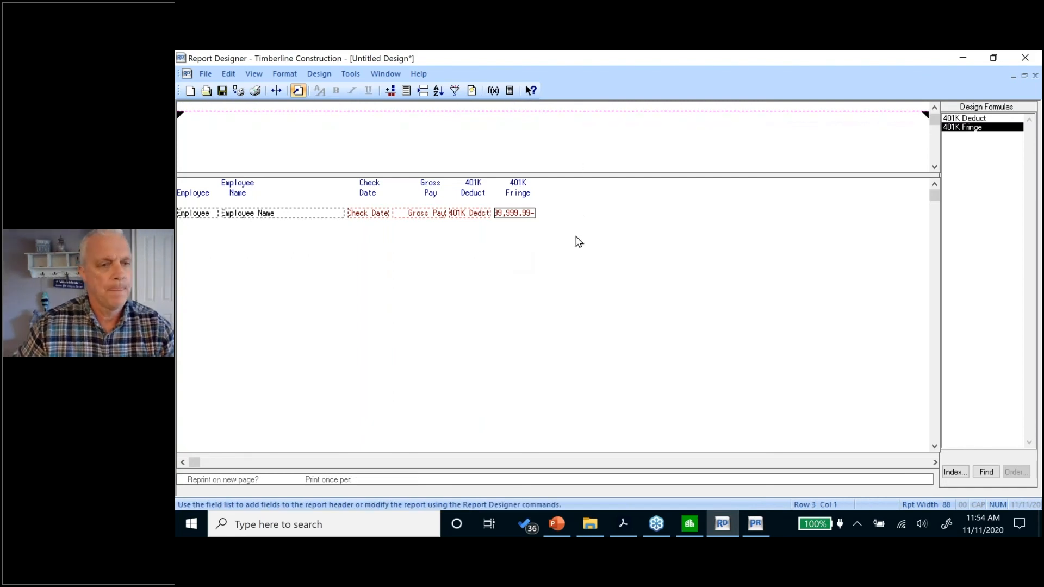
Set the report's line spacing between Period End Dates to Single.
{"action": "left_click", "coordinate": [319, 74]}
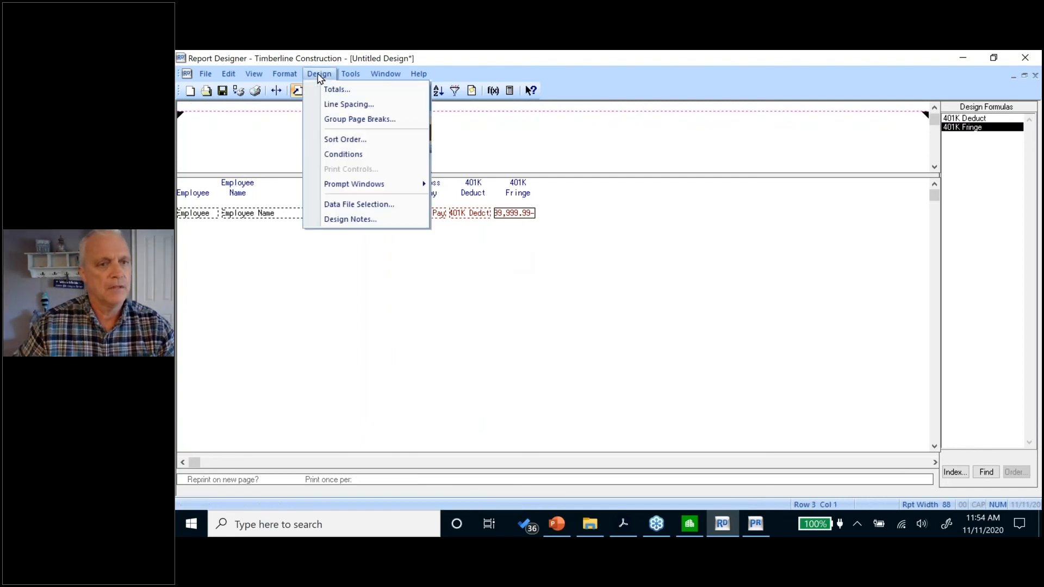
{"action": "left_click", "coordinate": [348, 104]}
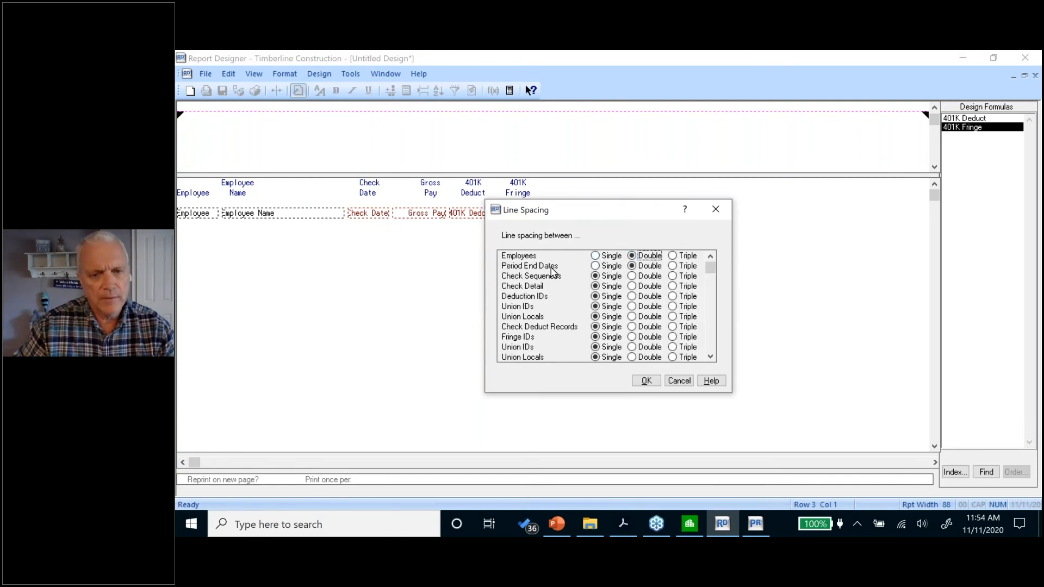
{"action": "left_click", "coordinate": [596, 266]}
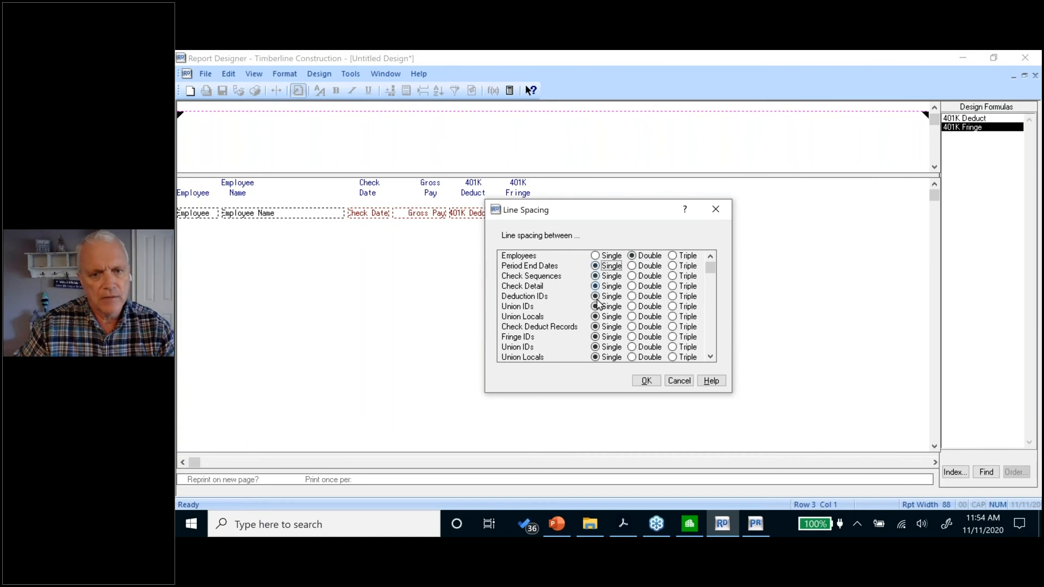
{"action": "left_click", "coordinate": [645, 380]}
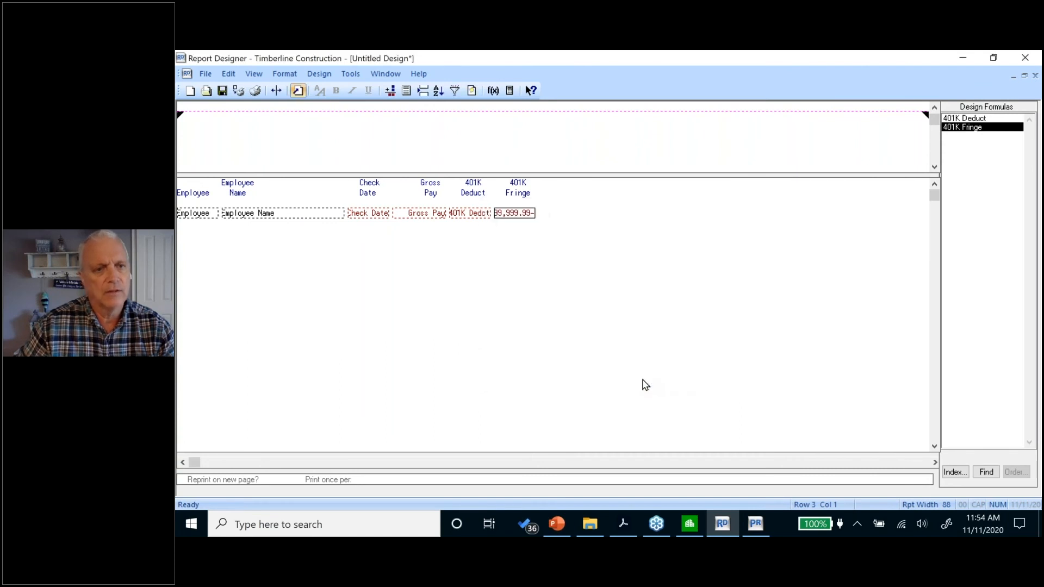
{"action": "left_click", "coordinate": [325, 75]}
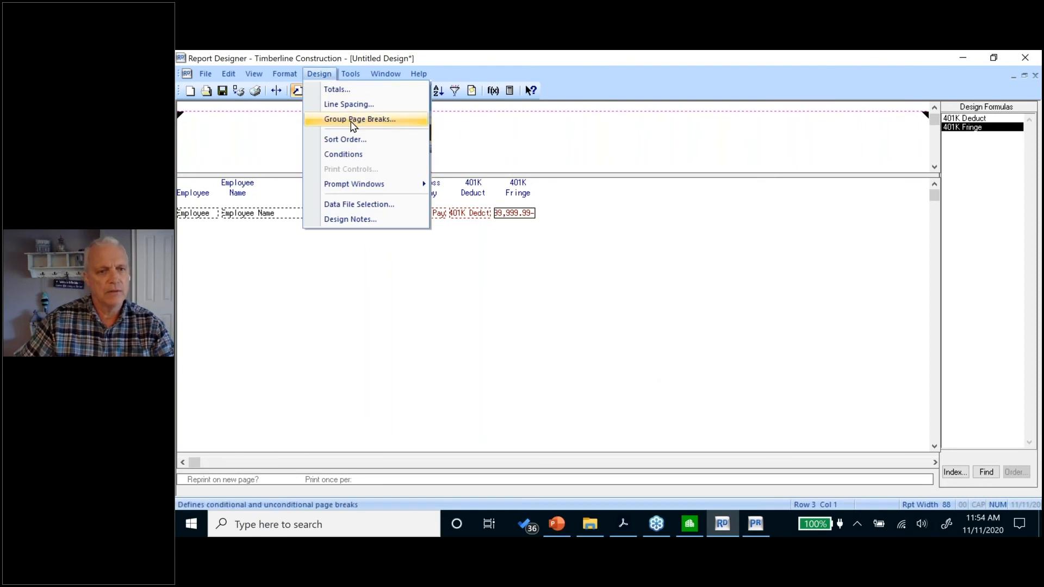
{"action": "left_click", "coordinate": [520, 291]}
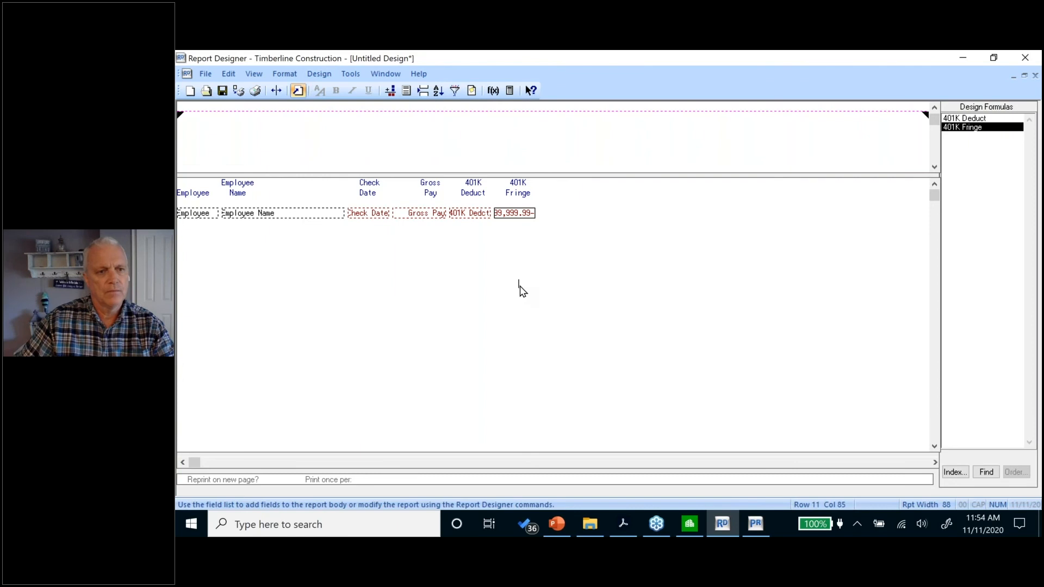
Save the report design in the 401K Report folder under the file name #401K Report.
{"action": "left_click", "coordinate": [223, 90]}
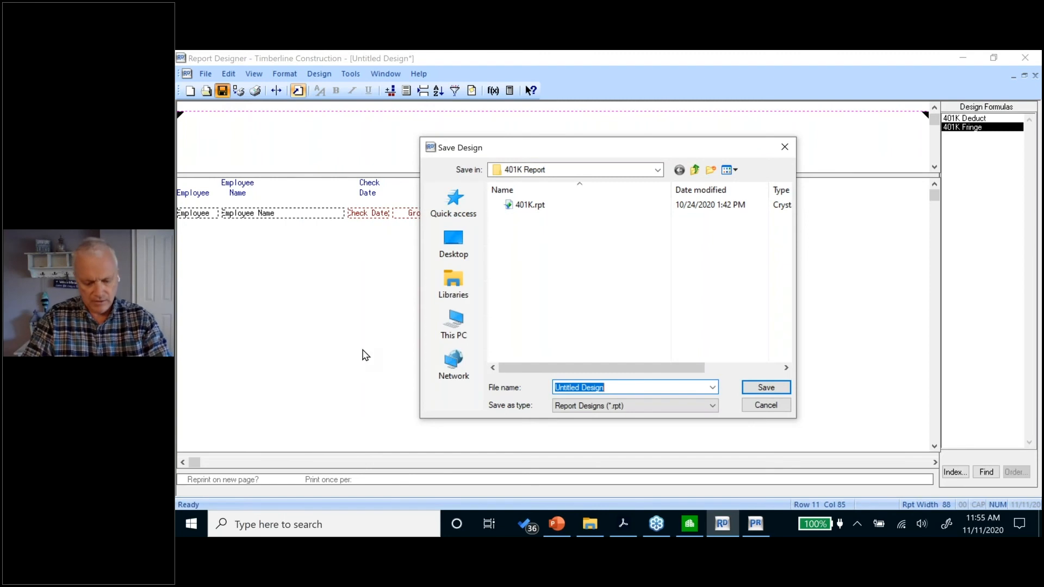
{"action": "type", "text": "401K 11"}
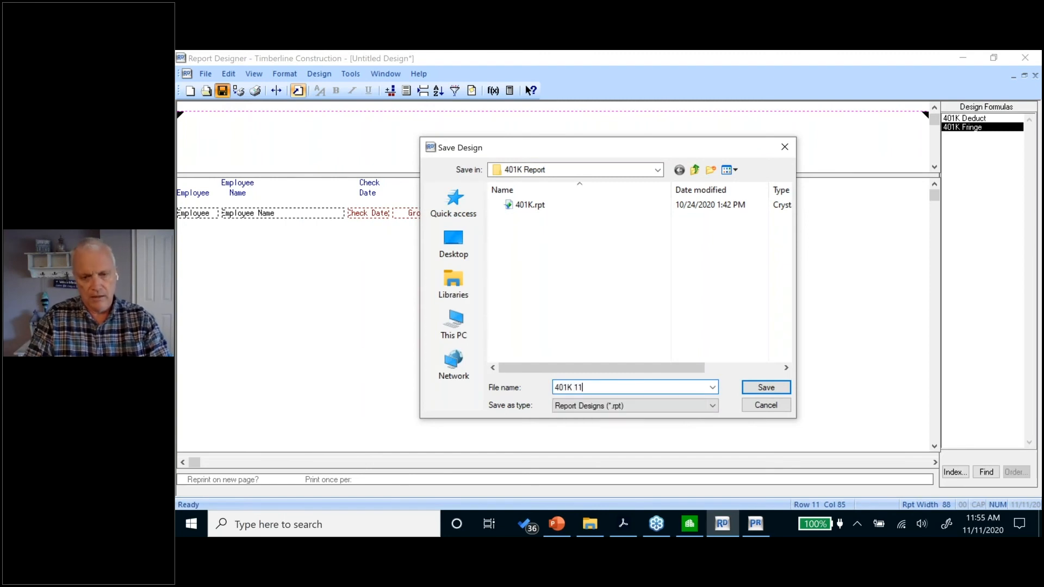
{"action": "key", "text": "BackSpace"}
{"action": "key", "text": "BackSpace"}
{"action": "key", "text": "BackSpace"}
{"action": "key", "text": "BackSpace"}
{"action": "key", "text": "BackSpace"}
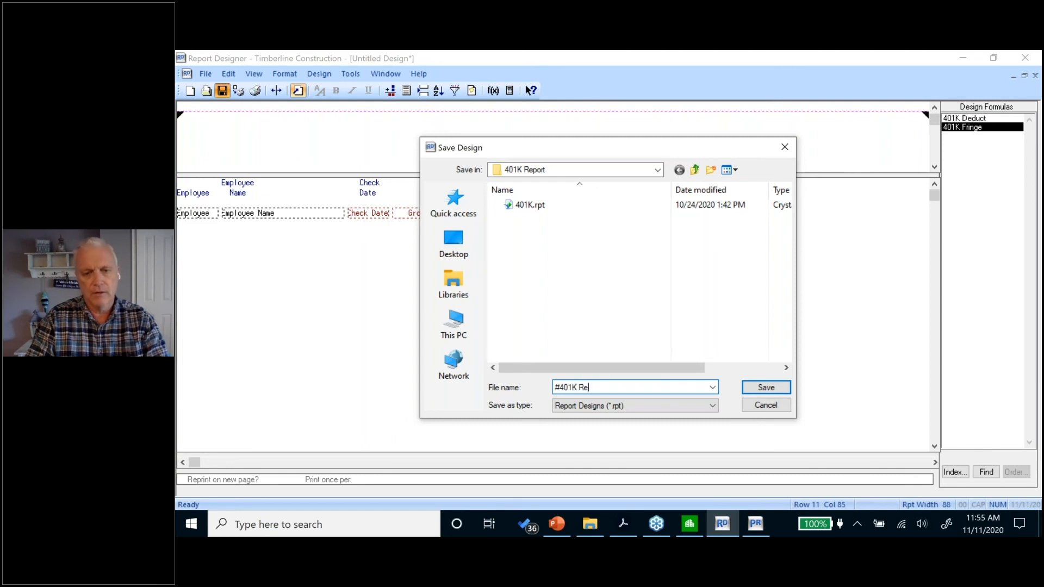
{"action": "key", "text": "Return"}
Open a print preview of the report using PR Transactions (current) as the data file for the PR - Check record.
{"action": "left_click", "coordinate": [238, 90]}
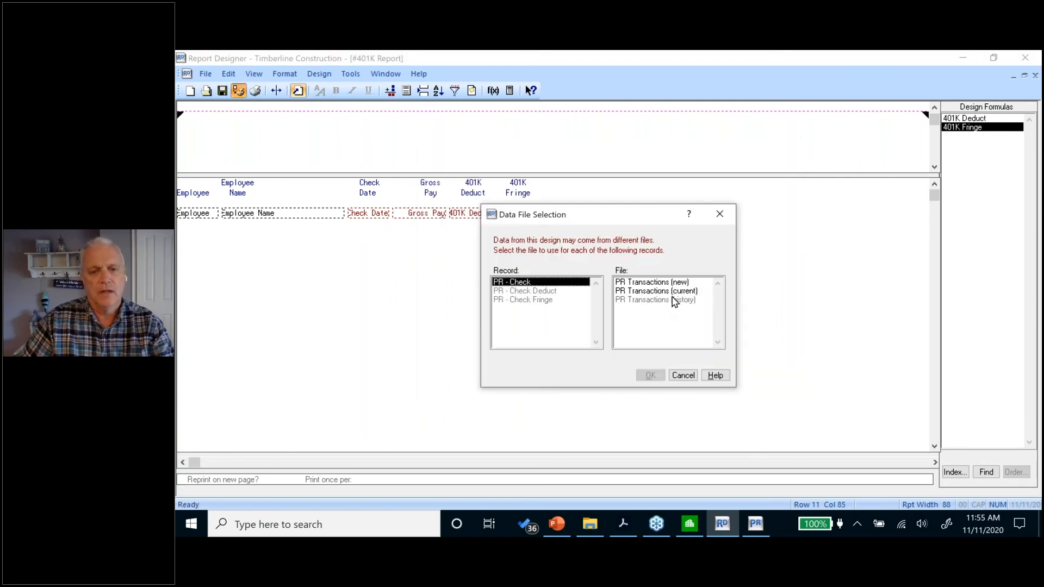
{"action": "left_click", "coordinate": [666, 291]}
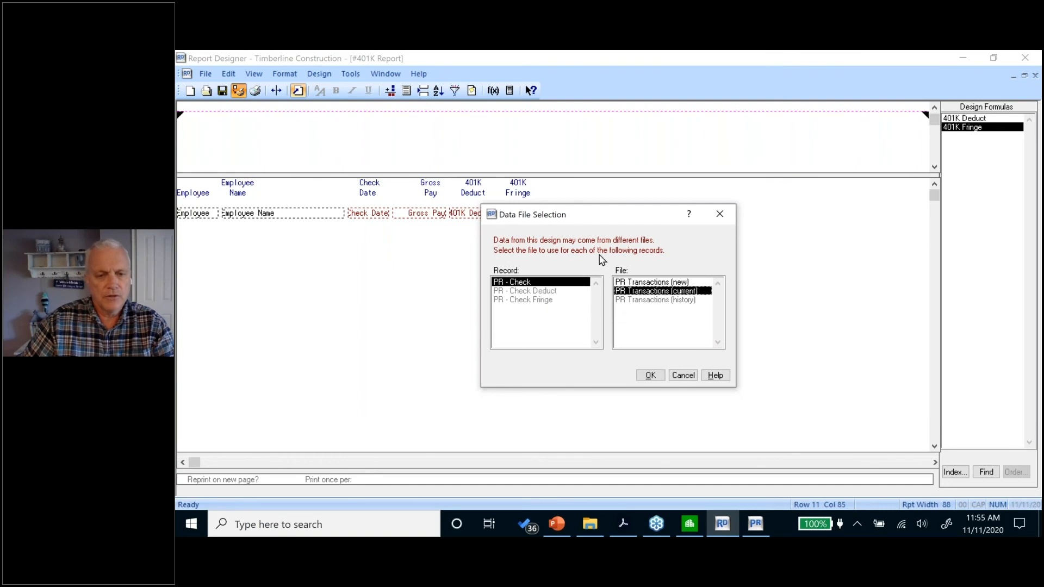
{"action": "left_click", "coordinate": [655, 375]}
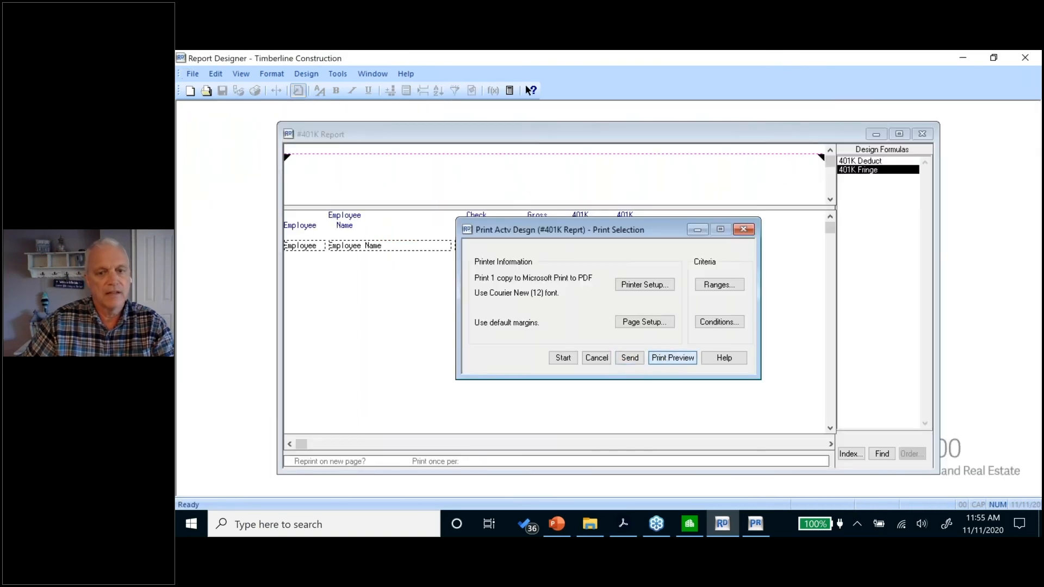
{"action": "left_click", "coordinate": [672, 357]}
{"action": "left_click", "coordinate": [862, 126]}
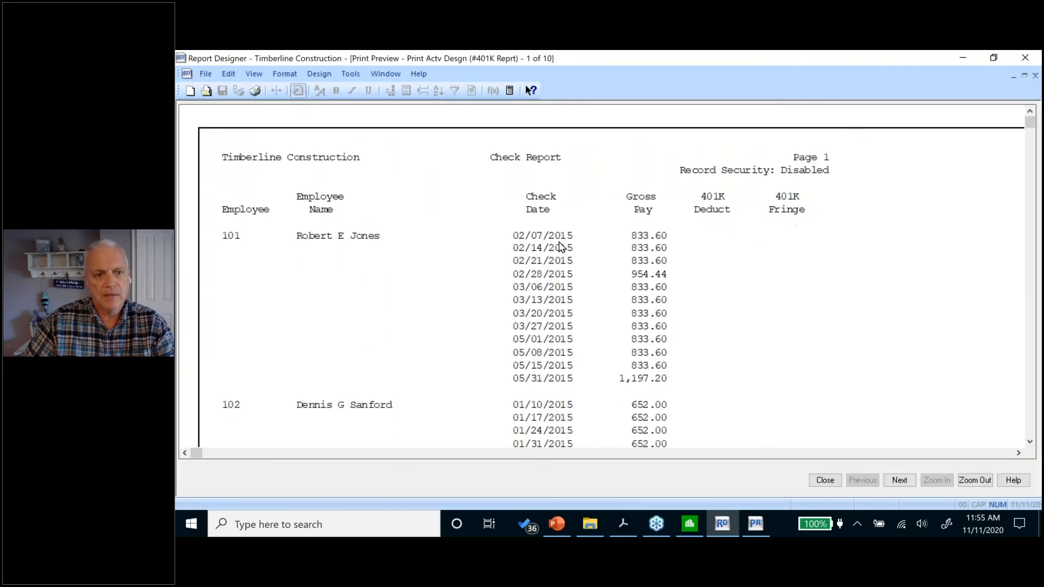
Page through the previewed check report to examine the 401K Deduct and 401K Fringe columns, and return to the design.
{"action": "left_click", "coordinate": [897, 483]}
{"action": "left_click", "coordinate": [902, 484]}
{"action": "left_click", "coordinate": [900, 481]}
{"action": "left_click", "coordinate": [899, 481]}
{"action": "left_click", "coordinate": [900, 481]}
{"action": "left_click", "coordinate": [900, 481]}
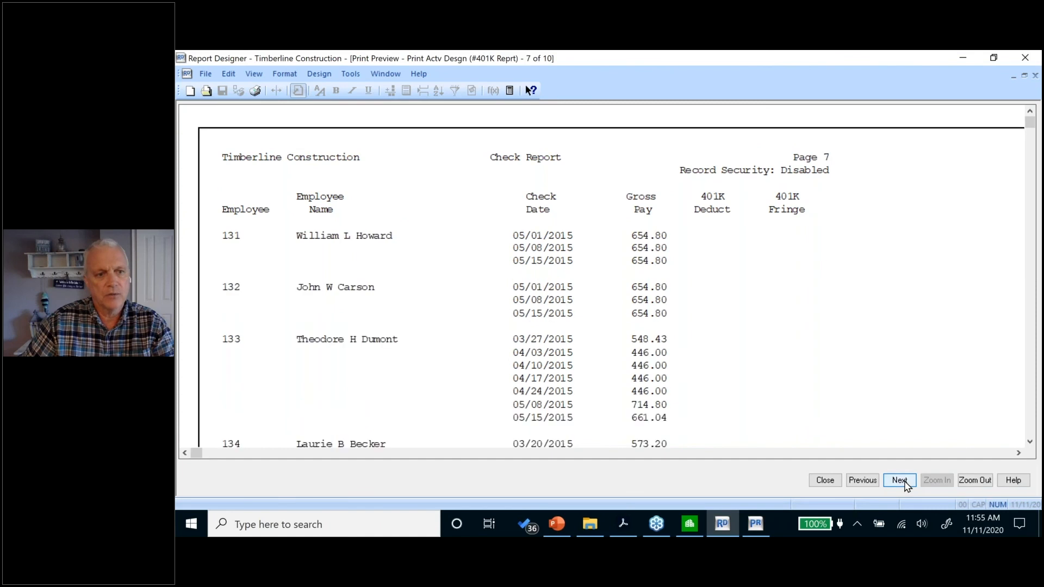
{"action": "left_click", "coordinate": [899, 480]}
{"action": "left_click", "coordinate": [900, 481]}
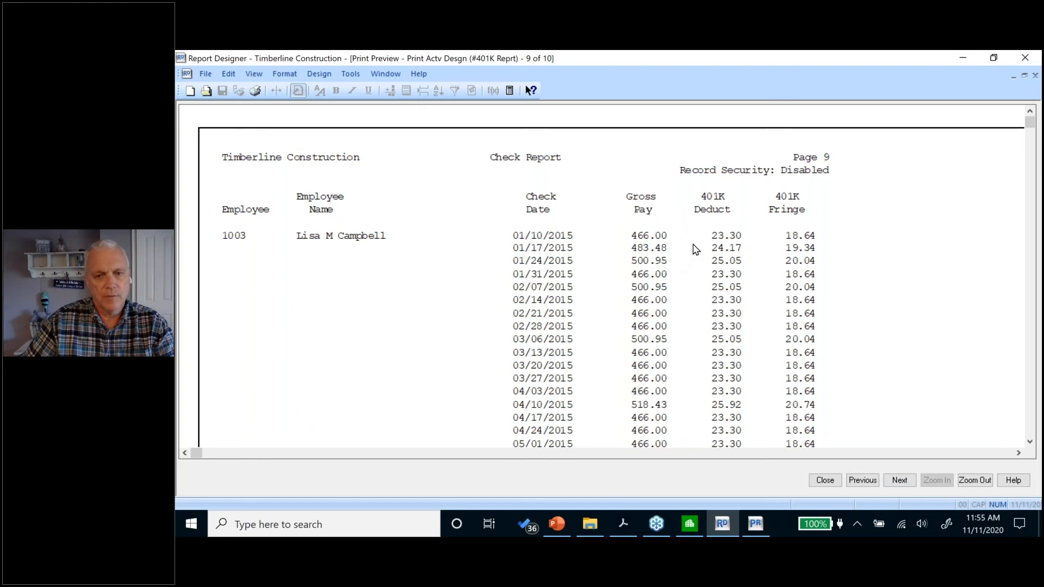
{"action": "left_click", "coordinate": [899, 480]}
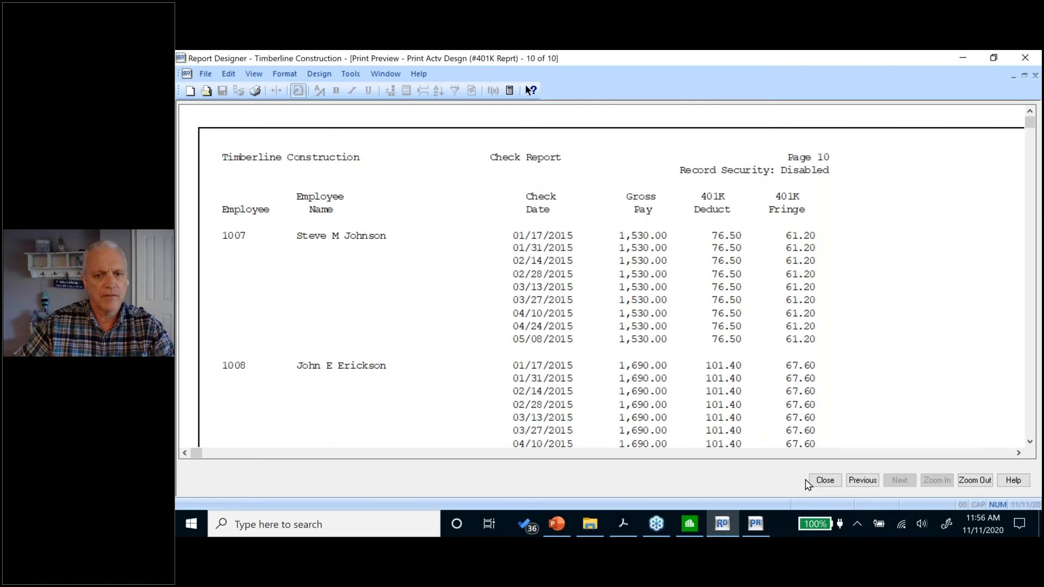
{"action": "left_click", "coordinate": [823, 481]}
{"action": "left_click", "coordinate": [597, 358]}
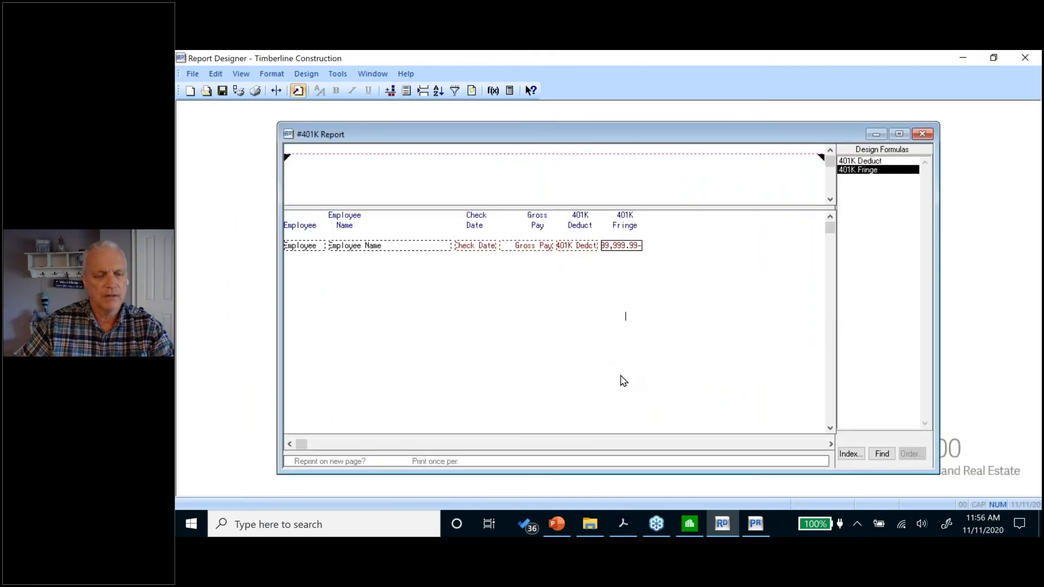
Create a date-type field described as Check Date From in the report's required prompt window.
{"action": "left_click", "coordinate": [306, 75]}
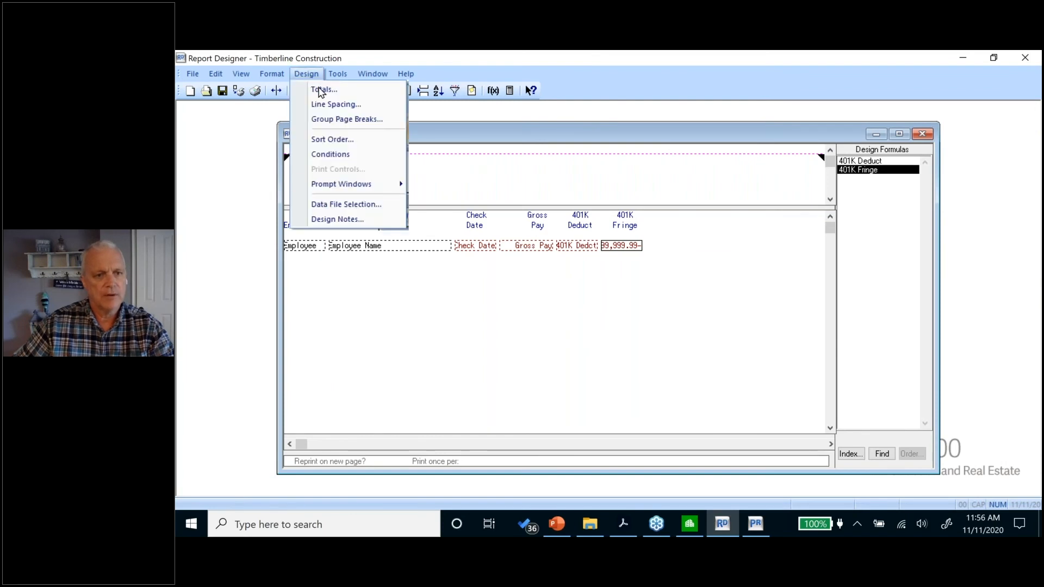
{"action": "mouse_move", "coordinate": [337, 187]}
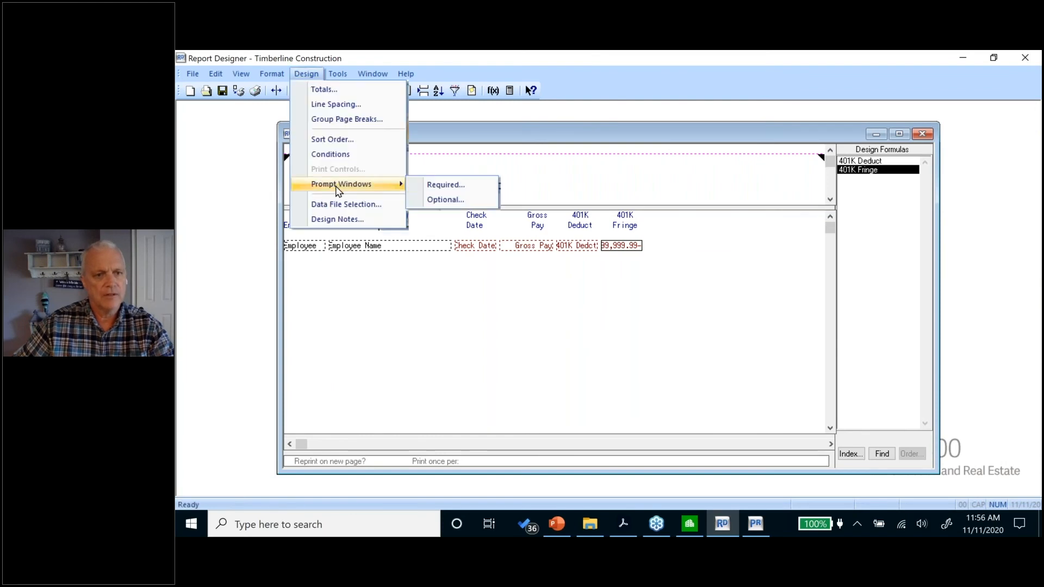
{"action": "left_click", "coordinate": [443, 186]}
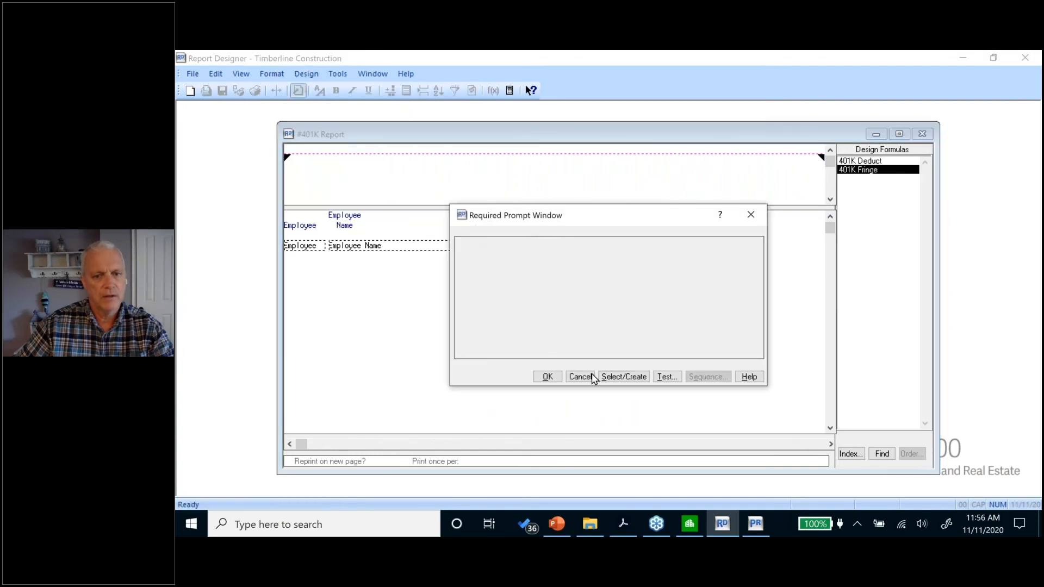
{"action": "left_click", "coordinate": [647, 377]}
{"action": "left_click", "coordinate": [516, 264]}
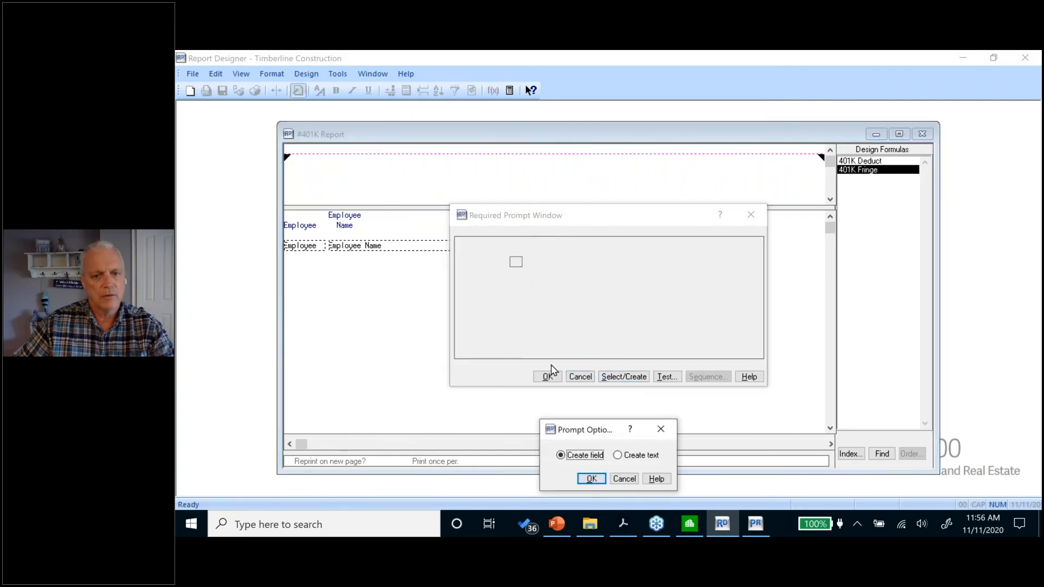
{"action": "left_click", "coordinate": [591, 478]}
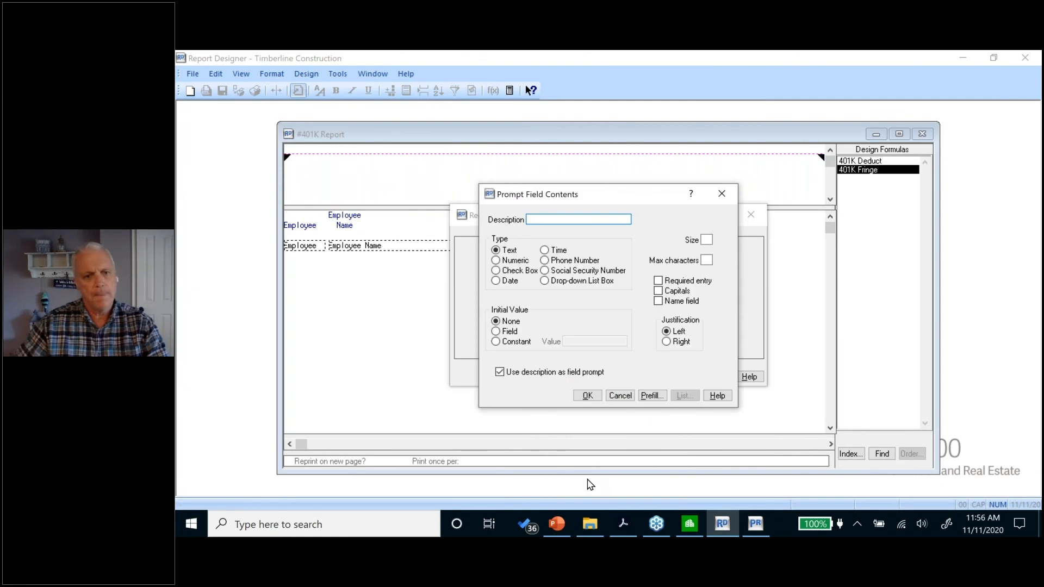
{"action": "left_click", "coordinate": [496, 281]}
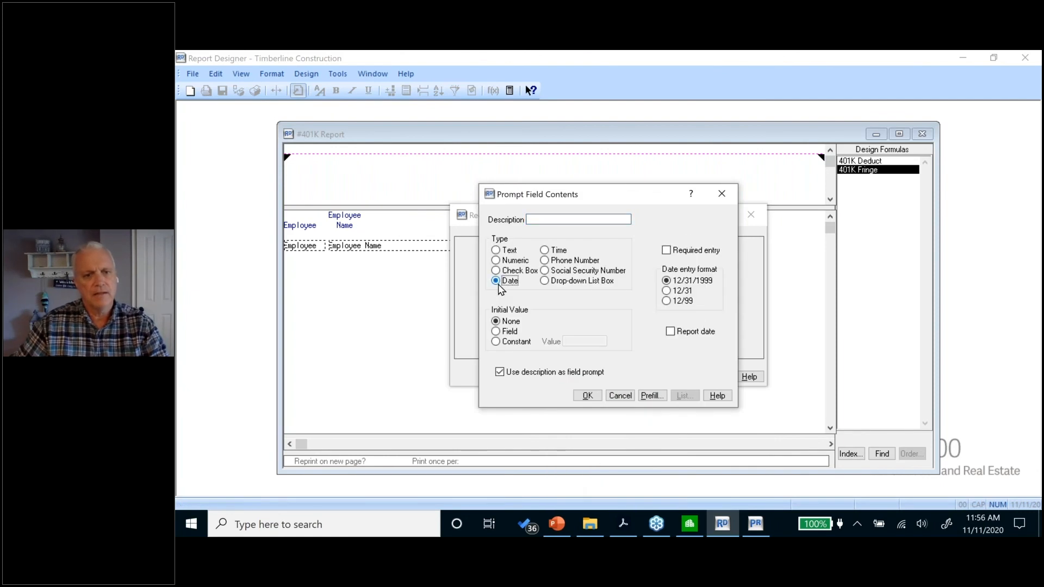
{"action": "double_click", "coordinate": [547, 221]}
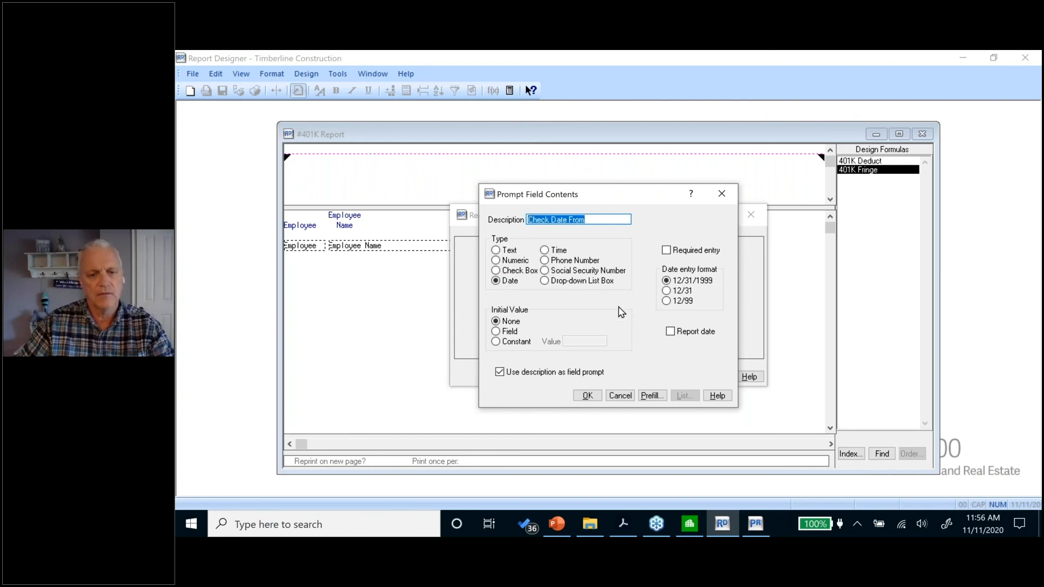
{"action": "left_click", "coordinate": [588, 395]}
Add a second date-type prompt field with the description "to" below Check Date From.
{"action": "left_click", "coordinate": [549, 306]}
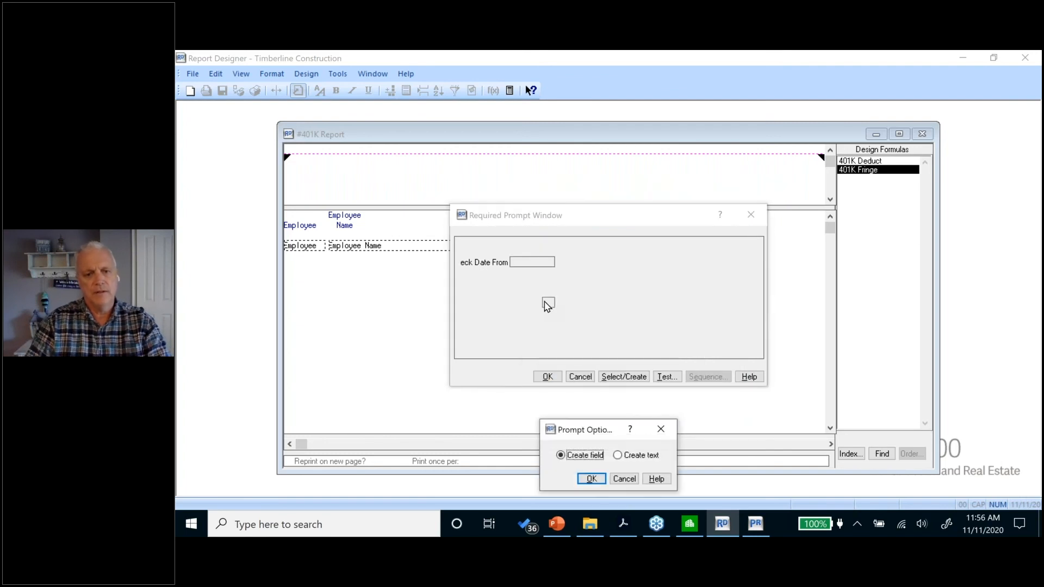
{"action": "left_click", "coordinate": [595, 479]}
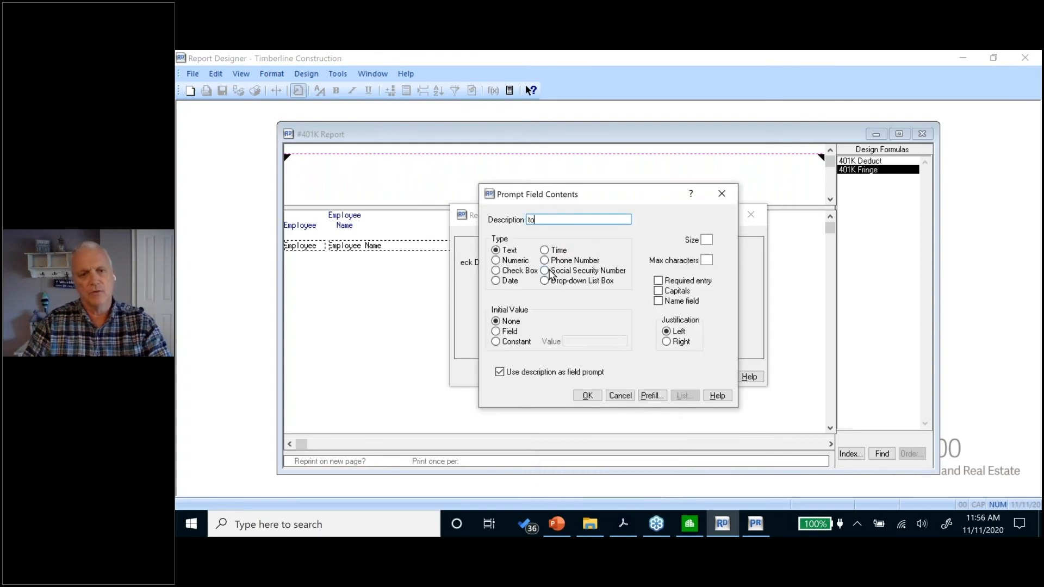
{"action": "left_click", "coordinate": [497, 280]}
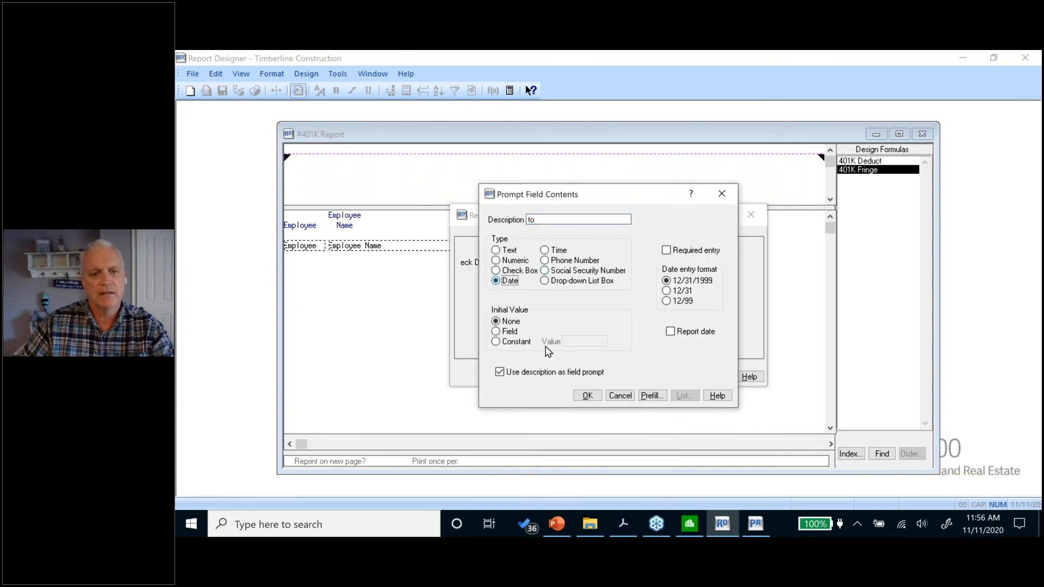
{"action": "left_click", "coordinate": [587, 395]}
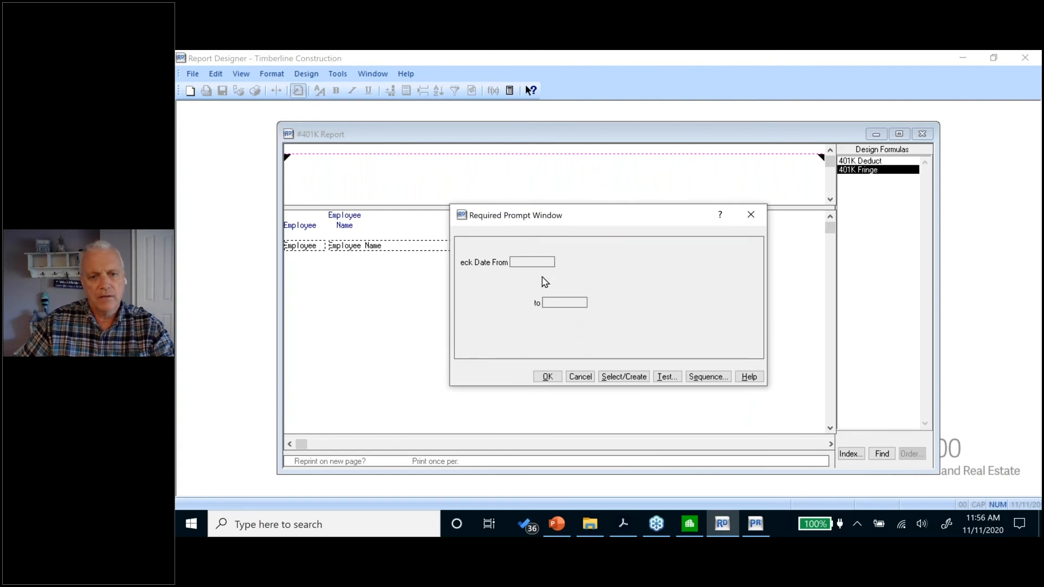
Arrange the two prompt fields side by side on one row with the full Check Date From label showing, and accept the prompt window.
{"action": "left_click_drag", "start_coordinate": [534, 266], "coordinate": [564, 262]}
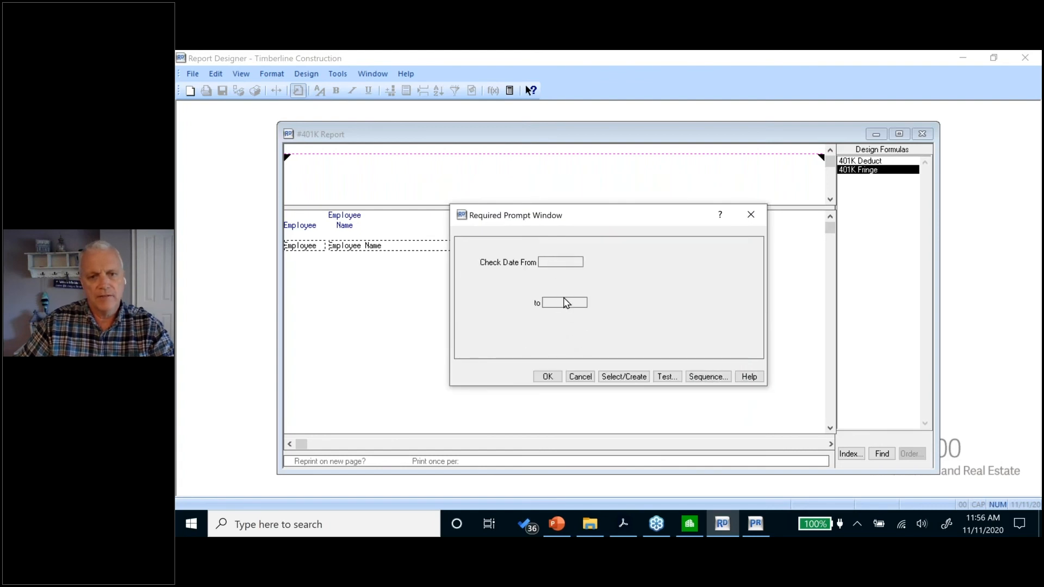
{"action": "left_click_drag", "start_coordinate": [566, 305], "coordinate": [609, 265]}
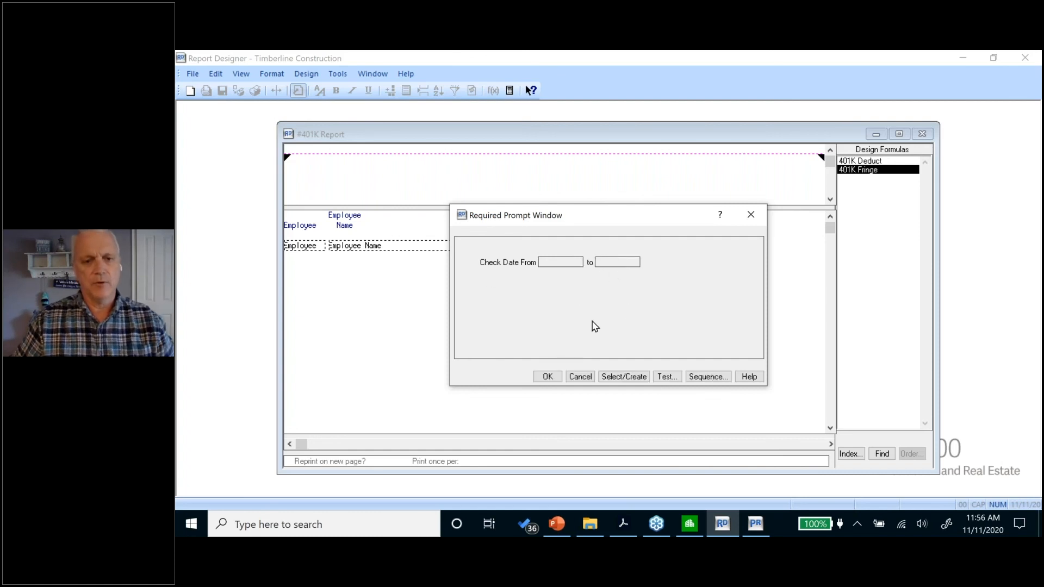
{"action": "left_click", "coordinate": [550, 379]}
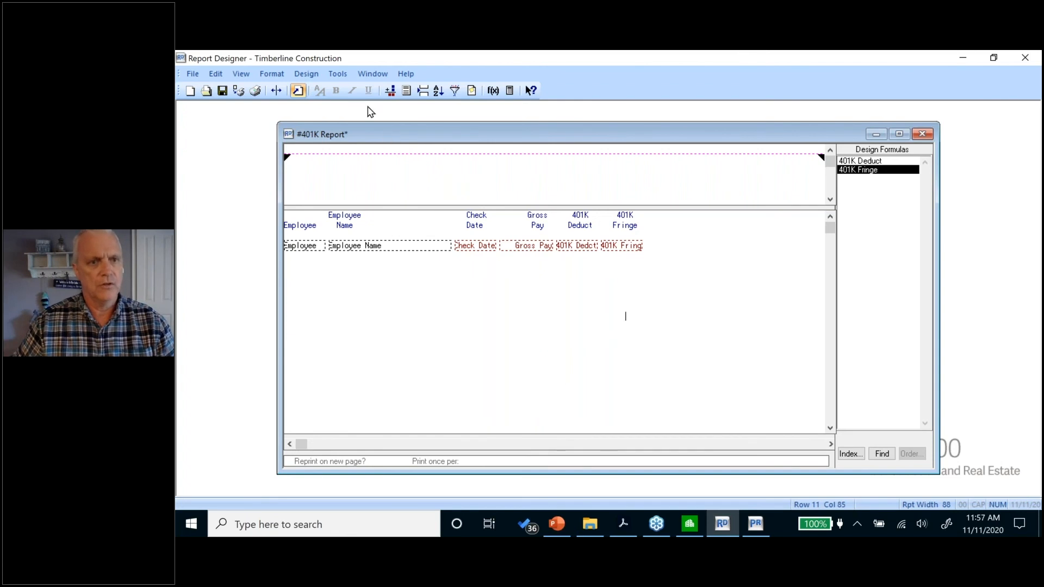
Start a new design formula with the PR - Check field Check Date followed by the operator >=.
{"action": "left_click", "coordinate": [343, 76]}
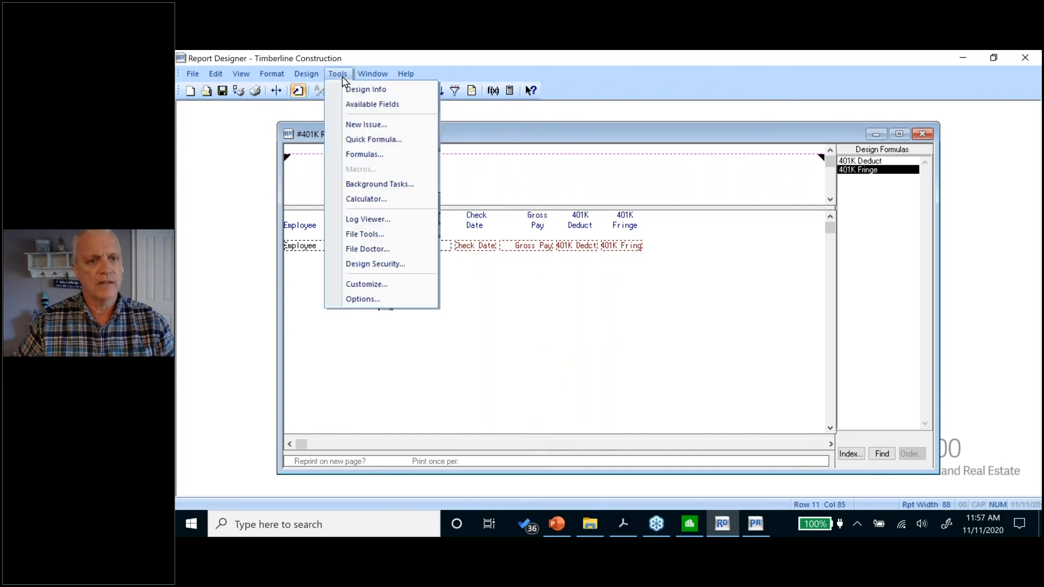
{"action": "left_click", "coordinate": [363, 155]}
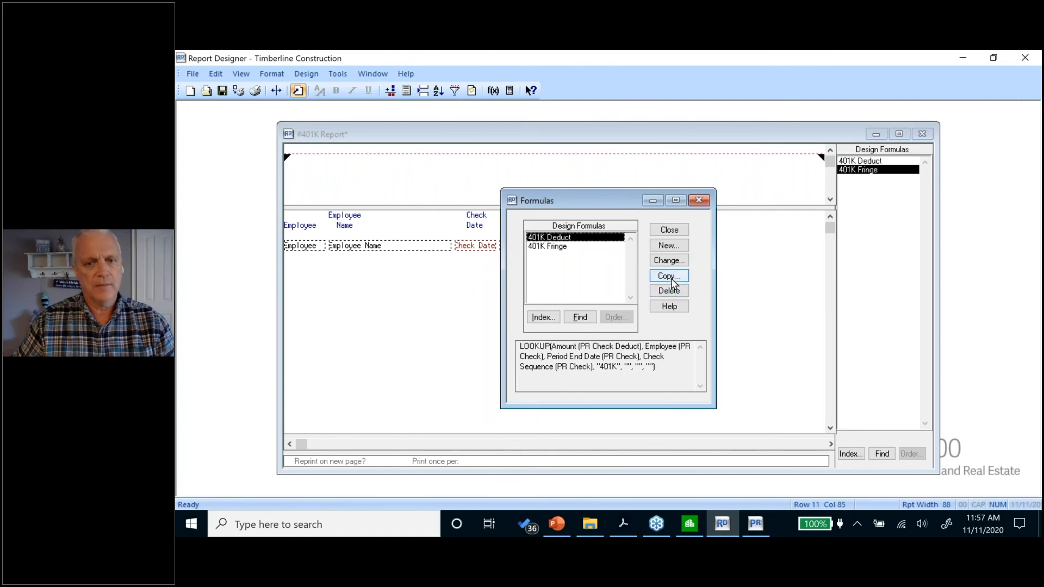
{"action": "left_click", "coordinate": [667, 247]}
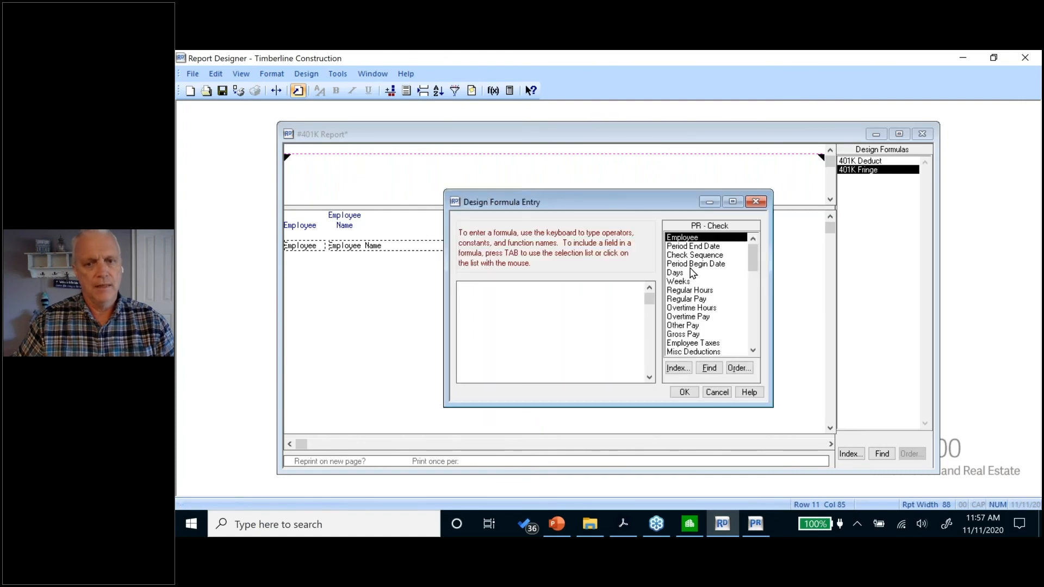
{"action": "left_click_drag", "start_coordinate": [757, 271], "coordinate": [756, 301]}
{"action": "double_click", "coordinate": [693, 317]}
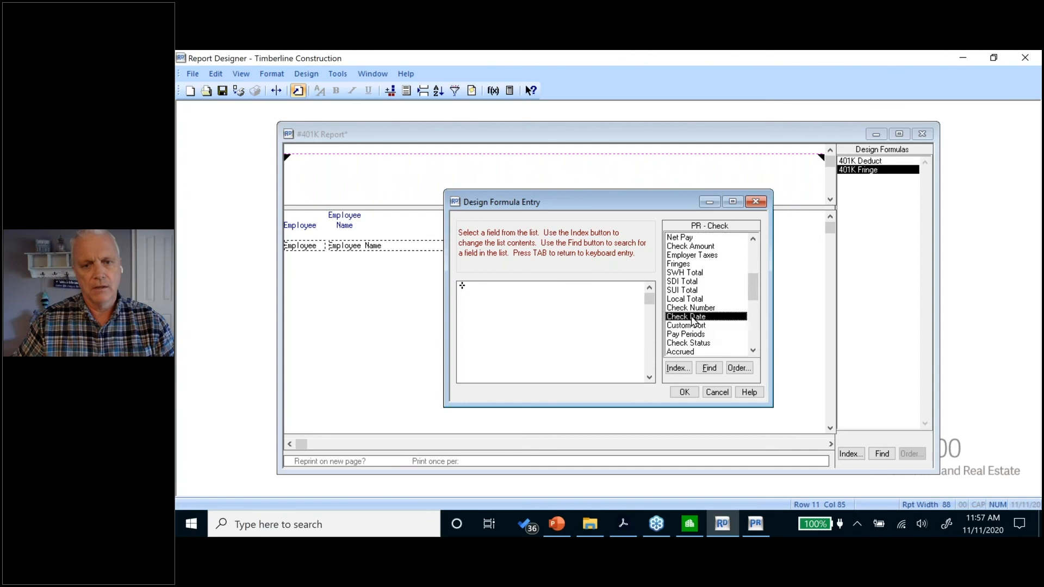
{"action": "type", "text": ">="}
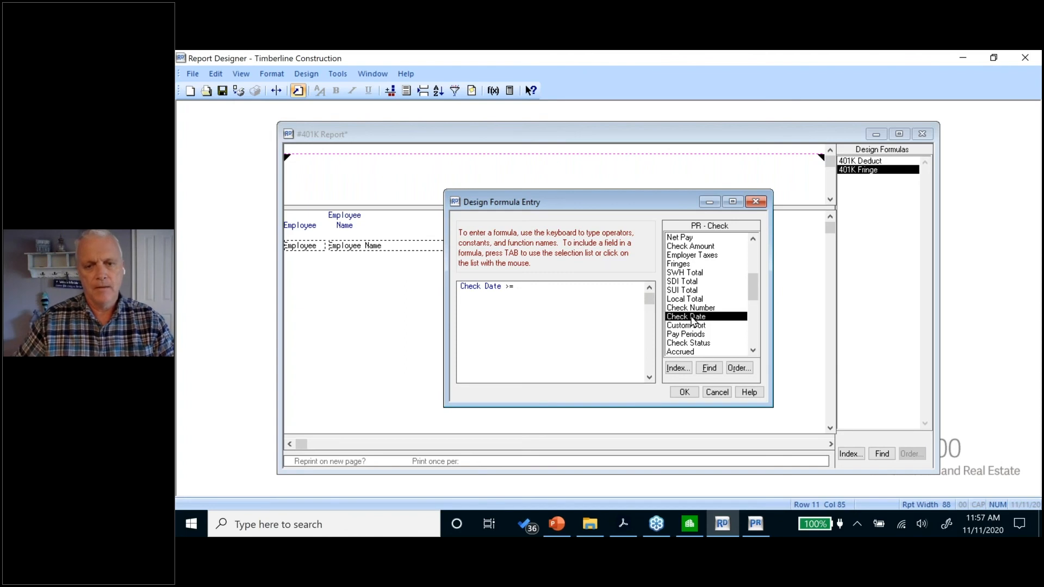
Compare Check Date with the Check Date From prompt field in the formula and continue it with "and".
{"action": "left_click", "coordinate": [678, 368]}
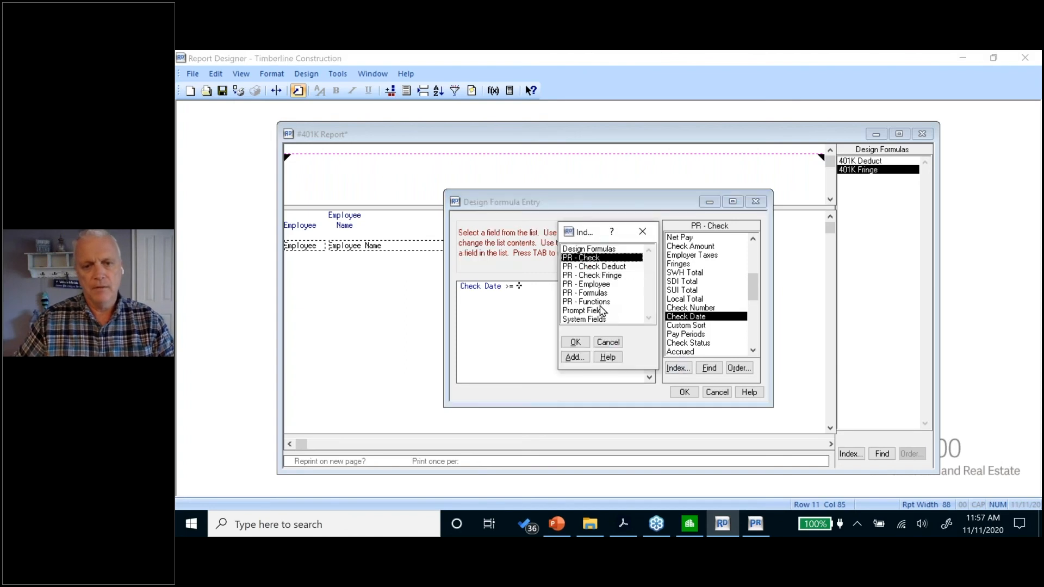
{"action": "double_click", "coordinate": [593, 311]}
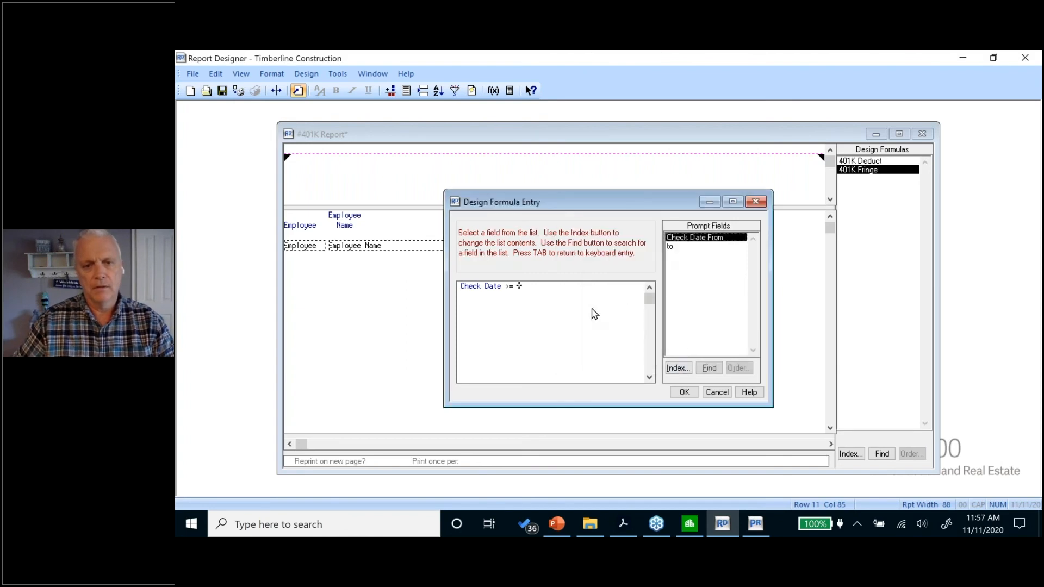
{"action": "left_click", "coordinate": [689, 240]}
{"action": "type", "text": "ate From and"}
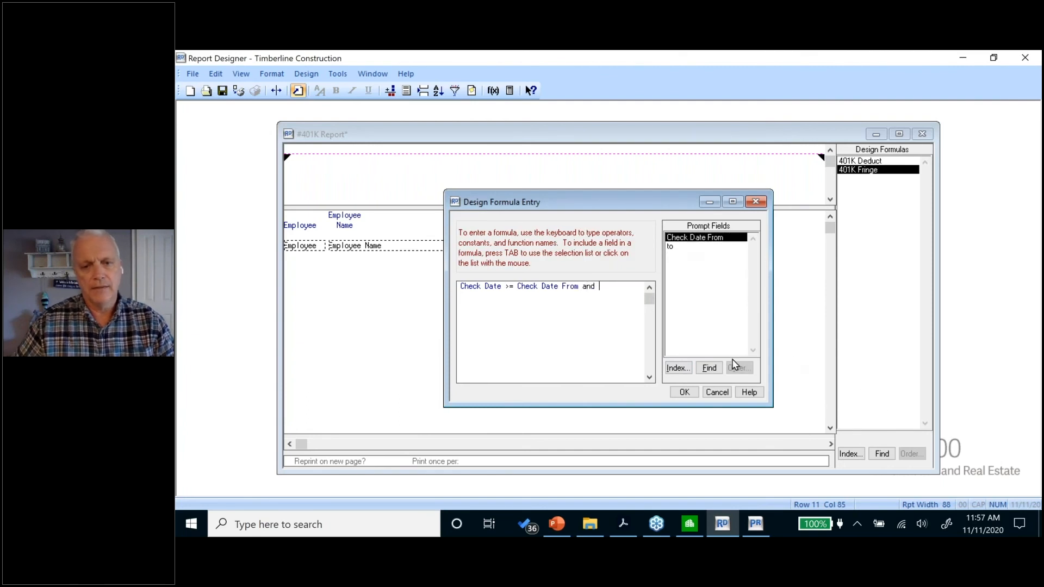
Add a second comparison requiring the PR - Check field Check Date to be <= the prompt field "to".
{"action": "left_click", "coordinate": [678, 368]}
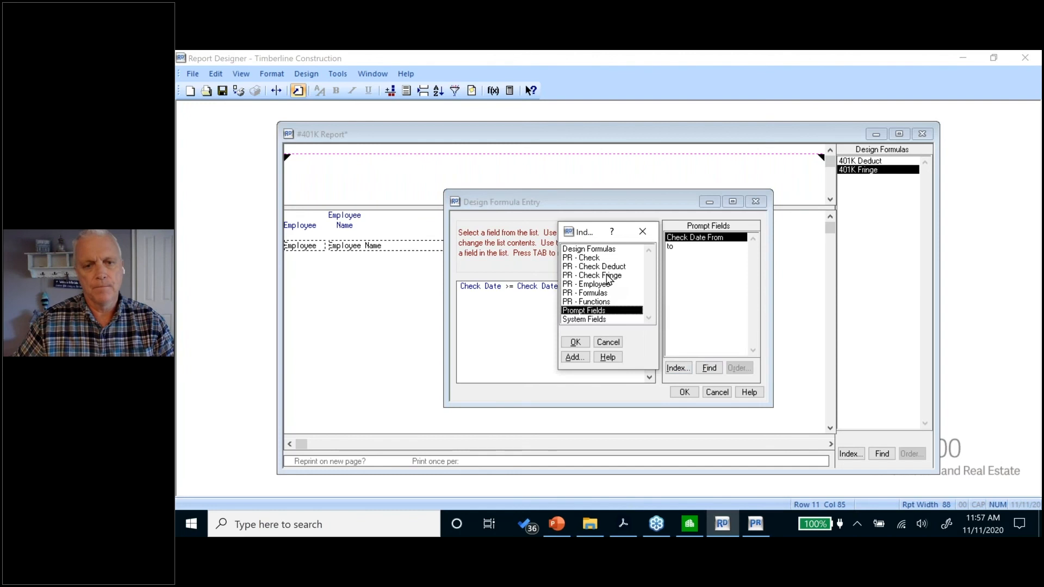
{"action": "double_click", "coordinate": [597, 259]}
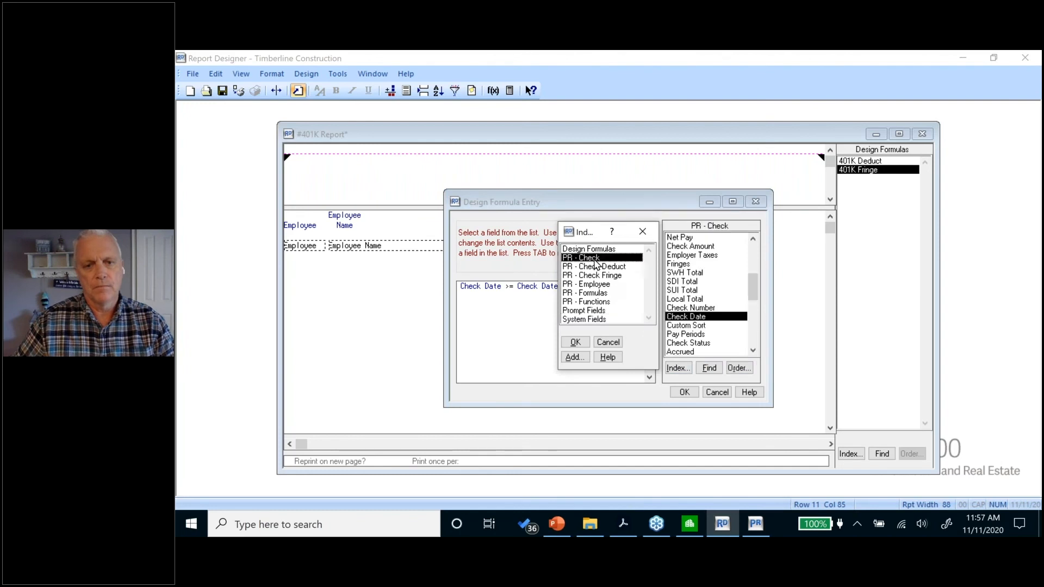
{"action": "double_click", "coordinate": [689, 317]}
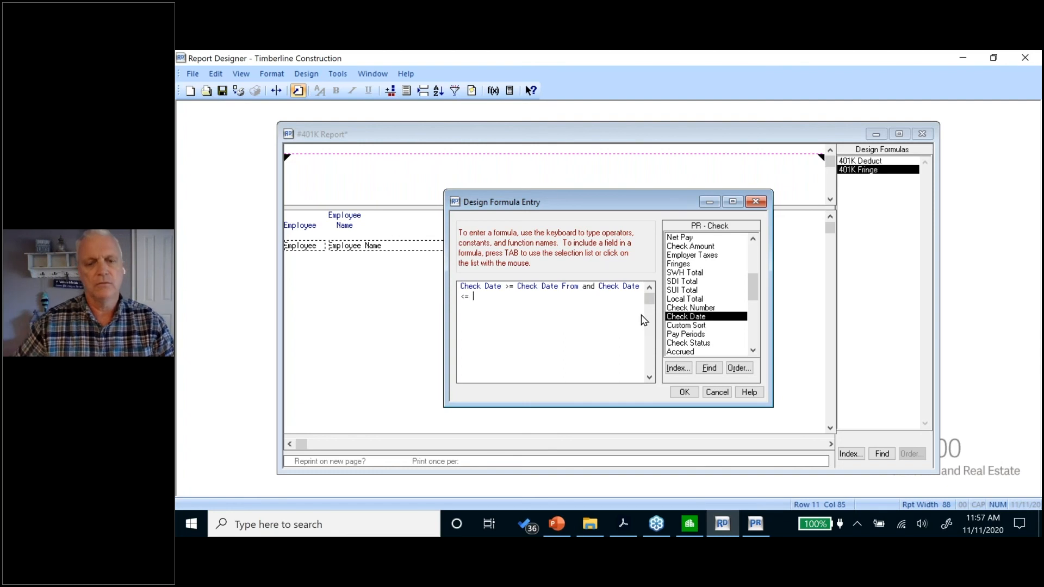
{"action": "left_click", "coordinate": [678, 368]}
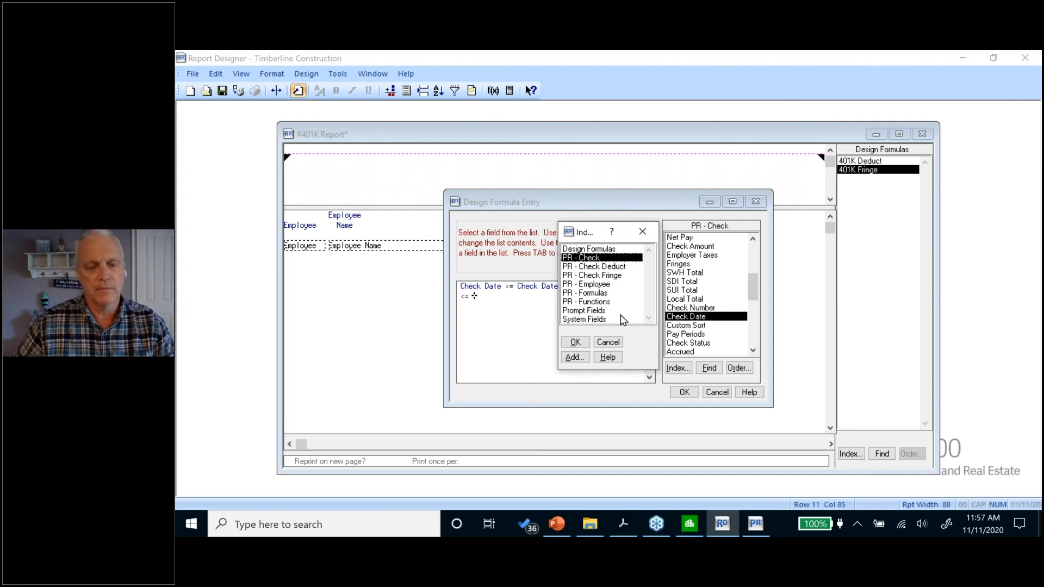
{"action": "double_click", "coordinate": [586, 311]}
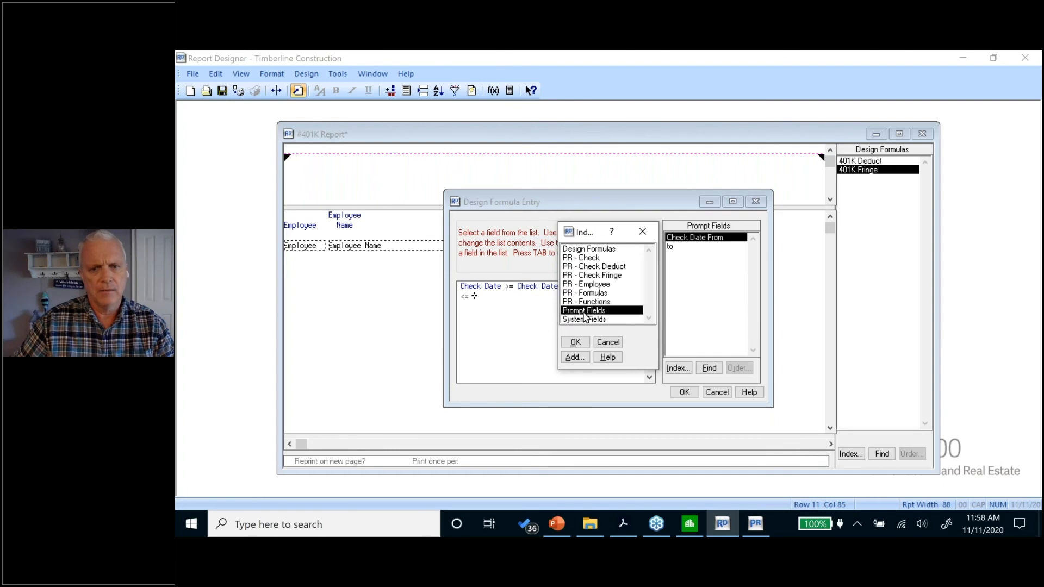
{"action": "left_click", "coordinate": [674, 246]}
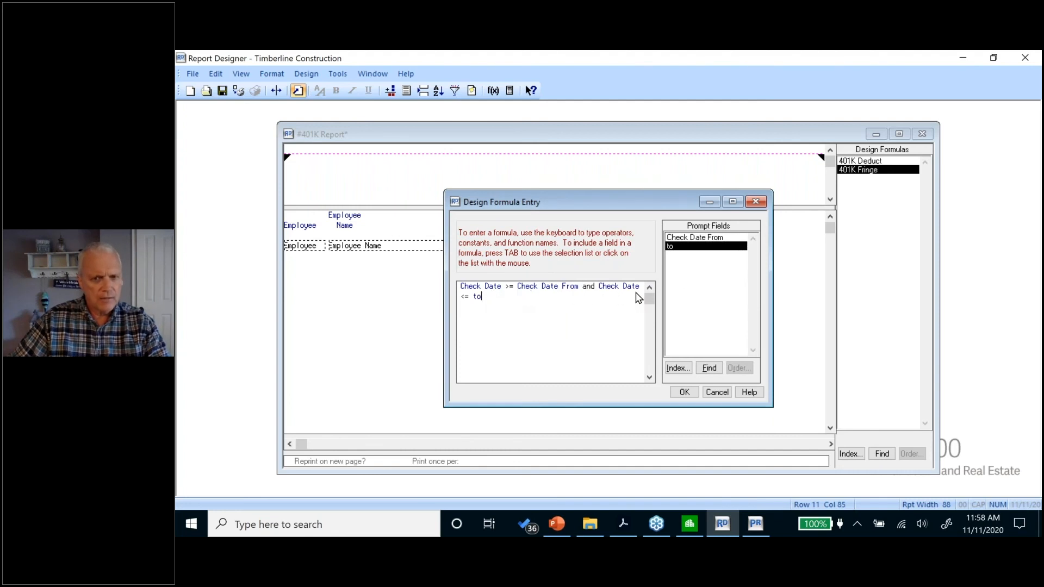
Save the design formula as "cnd check date" and close the formula list.
{"action": "left_click", "coordinate": [685, 393]}
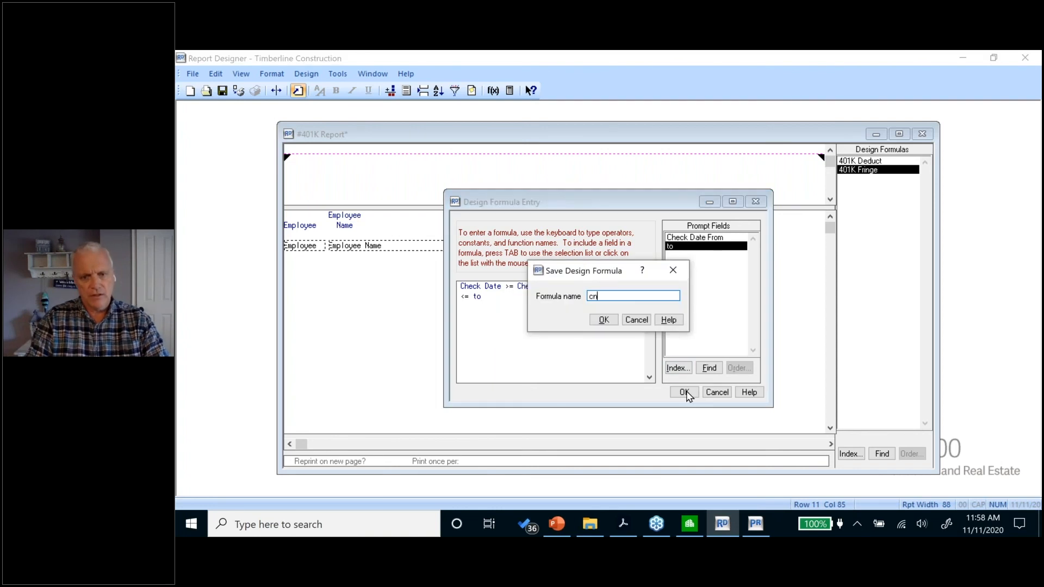
{"action": "type", "text": "cnd check date"}
{"action": "key", "text": "Return"}
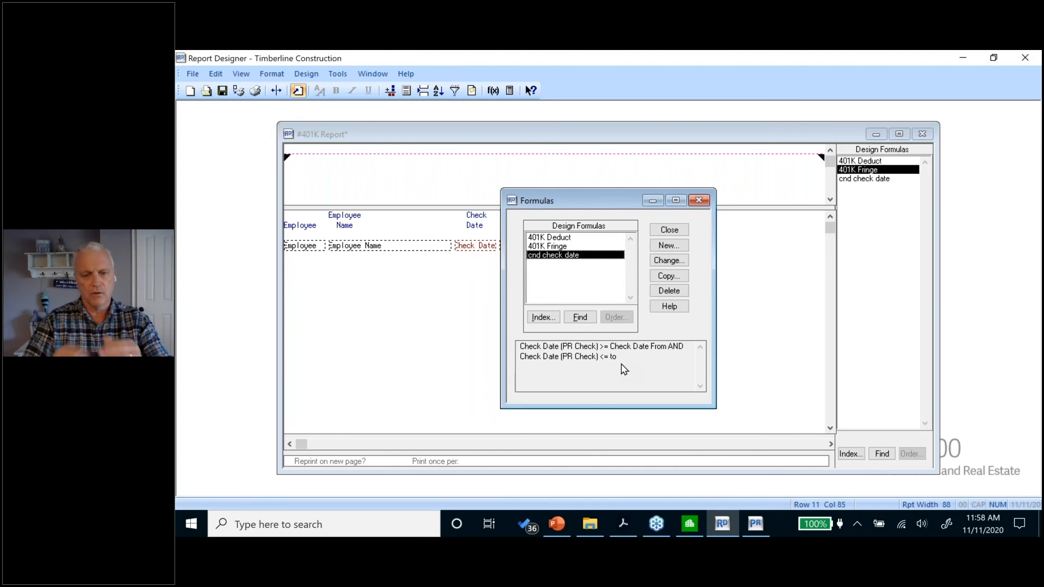
{"action": "left_click", "coordinate": [668, 230]}
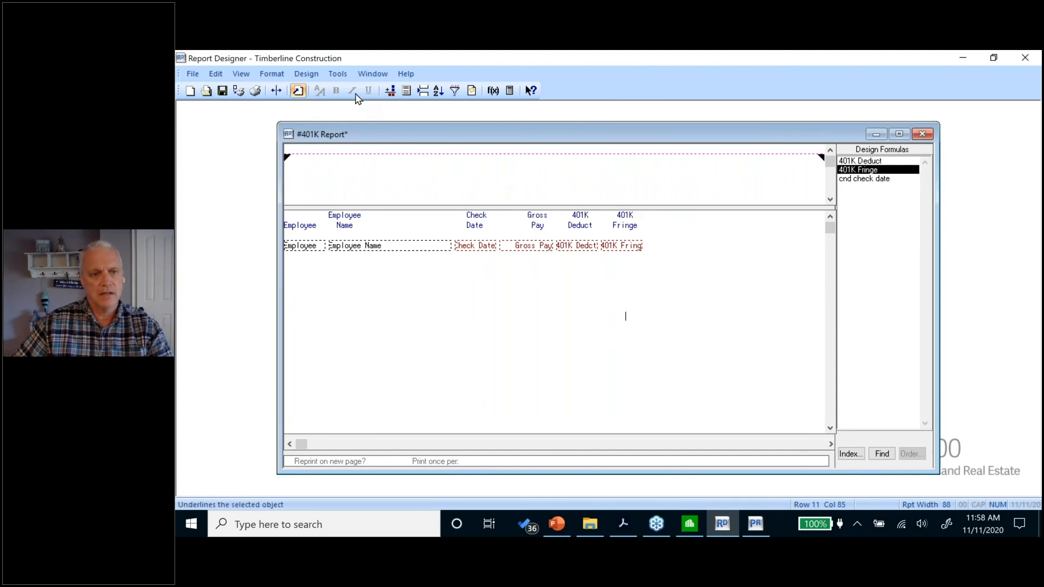
Add a report condition that the design formula cnd check date equals the checked (true) value, and accept the conditions.
{"action": "left_click", "coordinate": [321, 76]}
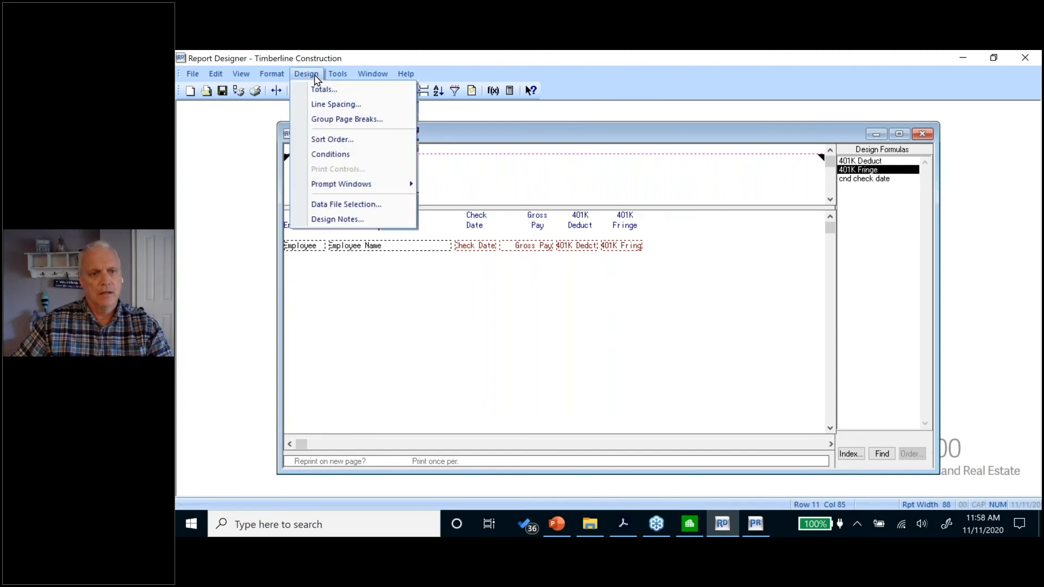
{"action": "left_click", "coordinate": [343, 155]}
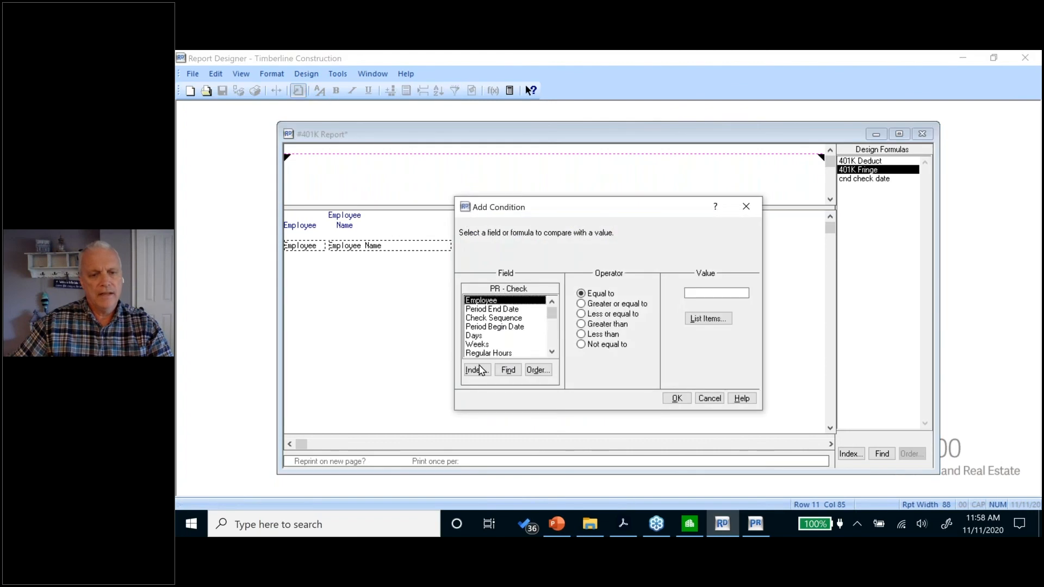
{"action": "left_click", "coordinate": [477, 370]}
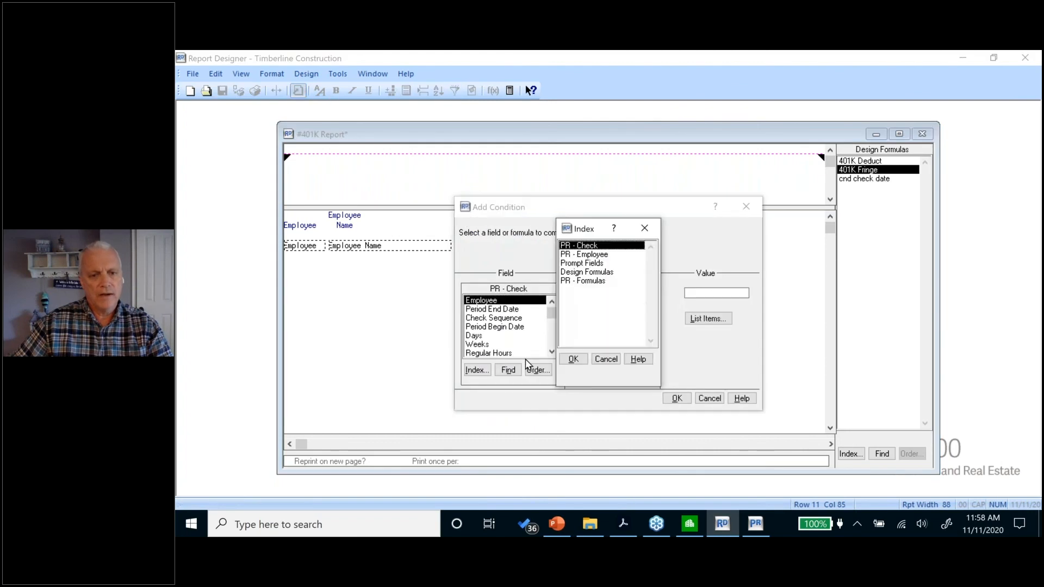
{"action": "left_click", "coordinate": [586, 275]}
{"action": "left_click", "coordinate": [574, 359]}
{"action": "left_click", "coordinate": [480, 320]}
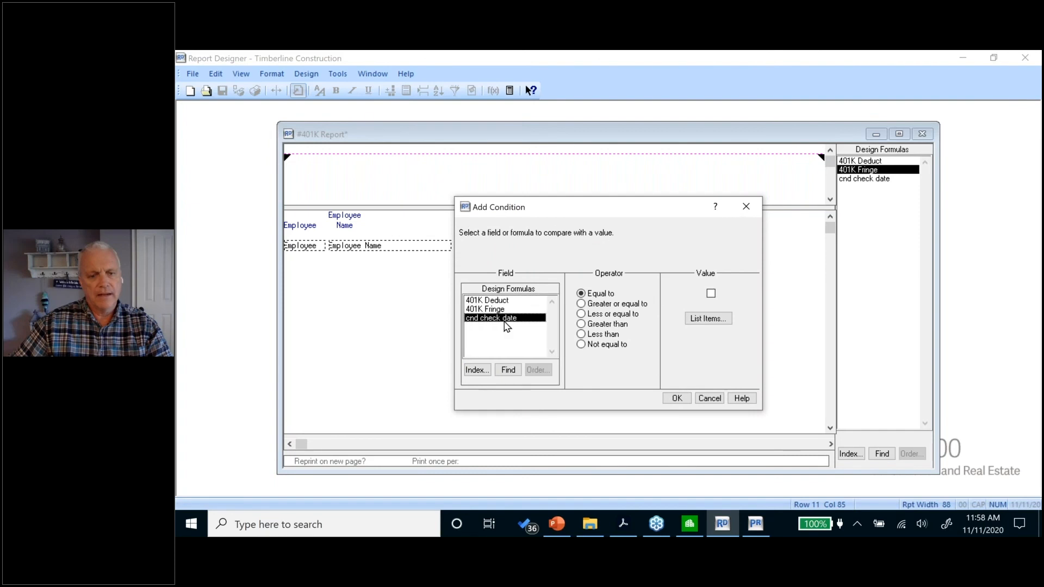
{"action": "left_click", "coordinate": [710, 293]}
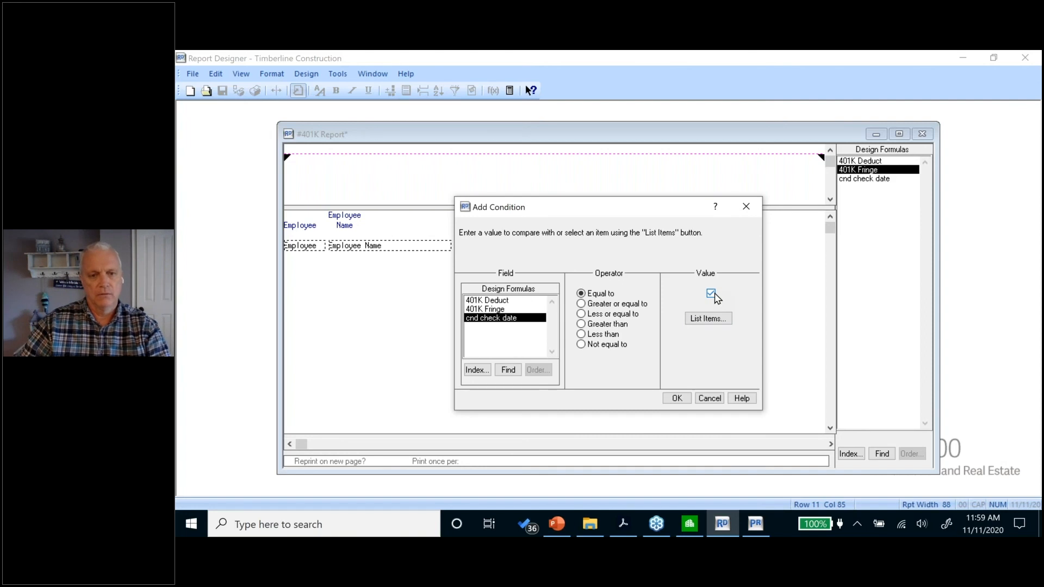
{"action": "left_click", "coordinate": [678, 403]}
{"action": "left_click", "coordinate": [575, 348]}
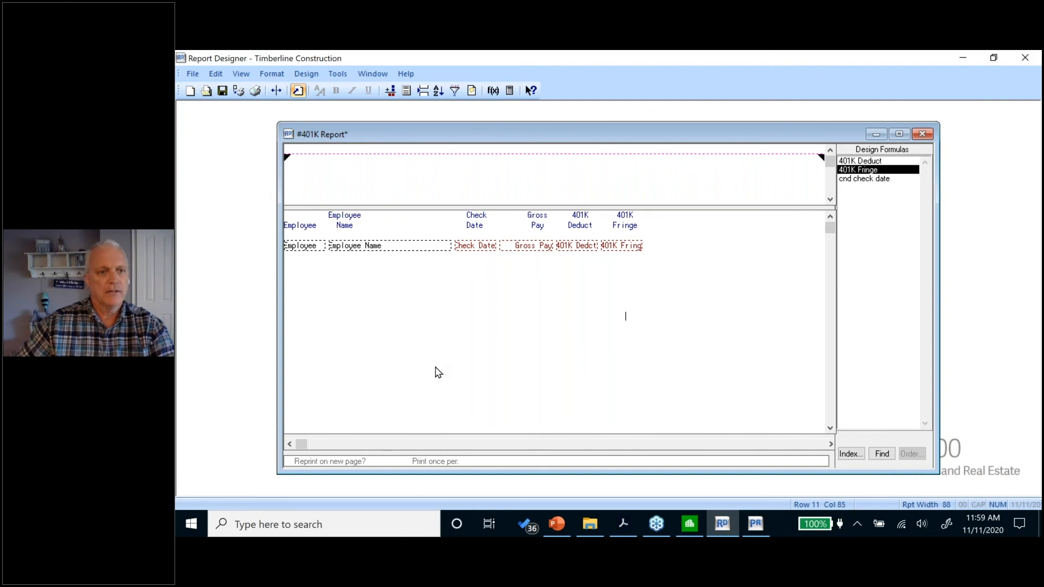
Save the report design and start printing it with PR Transactions (current) as the data file for the check records.
{"action": "left_click", "coordinate": [222, 91]}
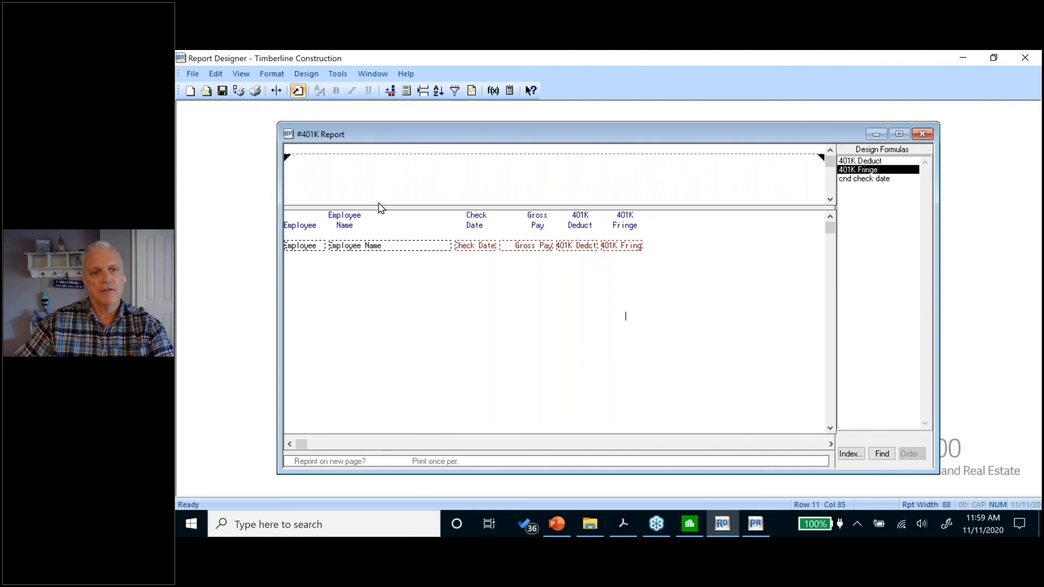
{"action": "left_click", "coordinate": [238, 90]}
{"action": "left_click", "coordinate": [620, 292]}
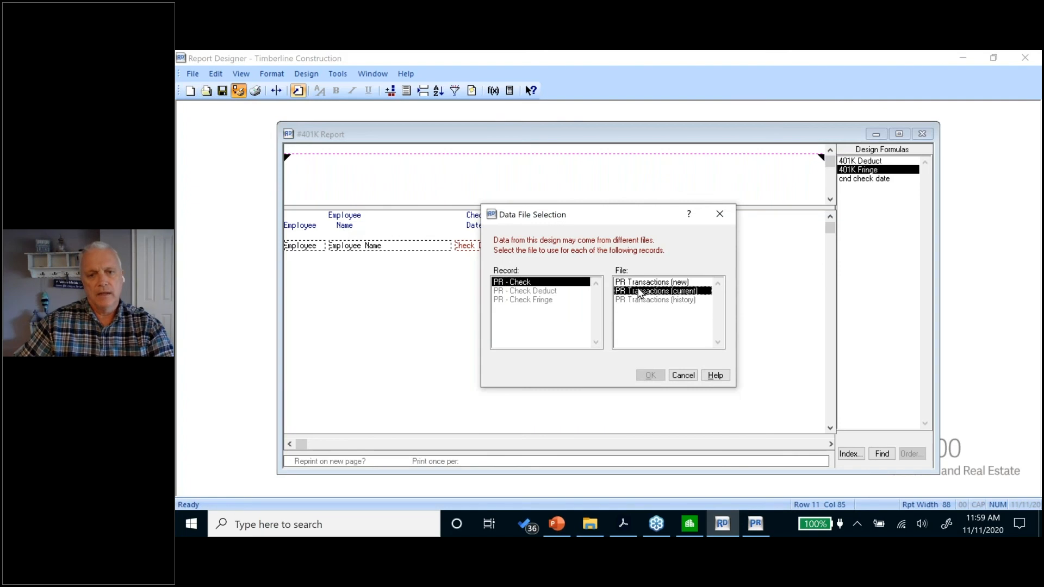
{"action": "left_click", "coordinate": [650, 375]}
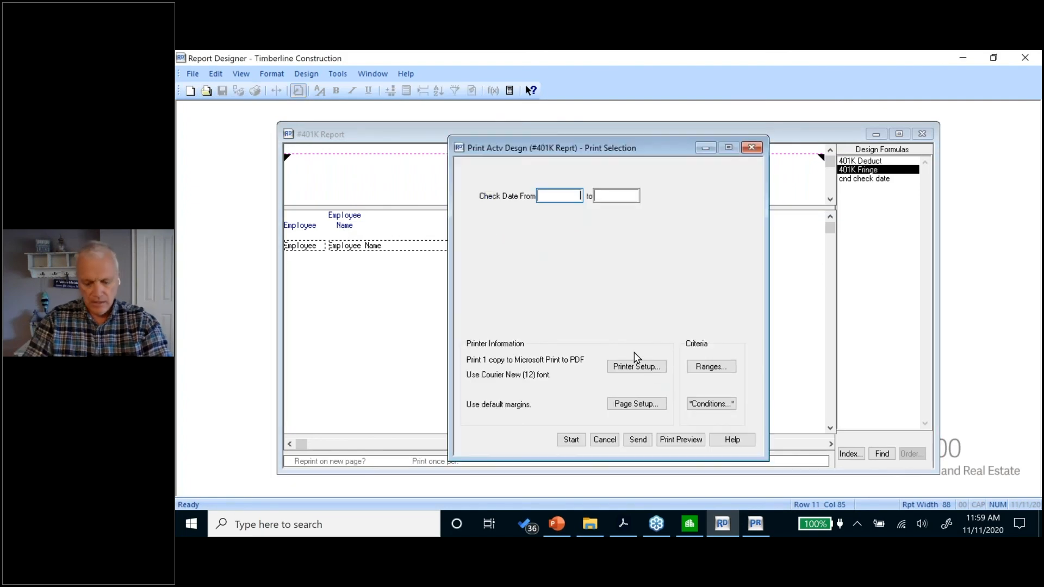
Try to preview the report for check dates from 1/01/2018 to 12/31/2018.
{"action": "type", "text": "010"}
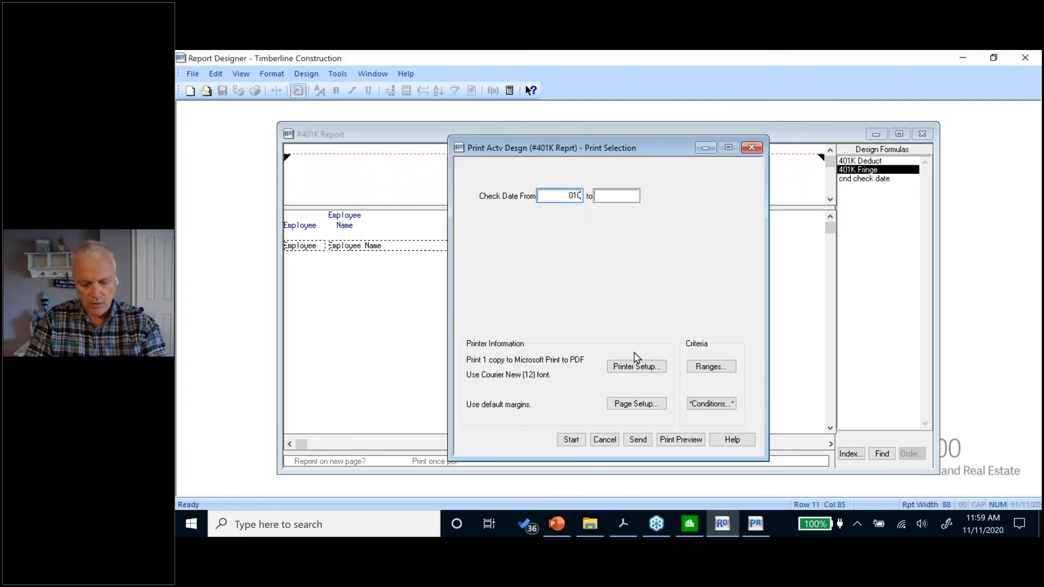
{"action": "type", "text": "120"}
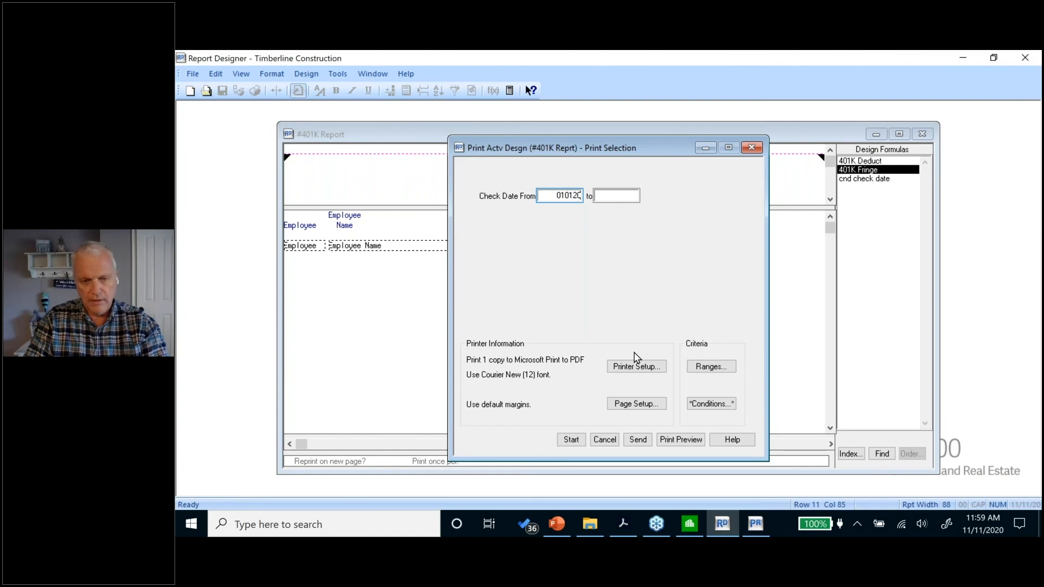
{"action": "type", "text": "18"}
{"action": "key", "text": "Tab"}
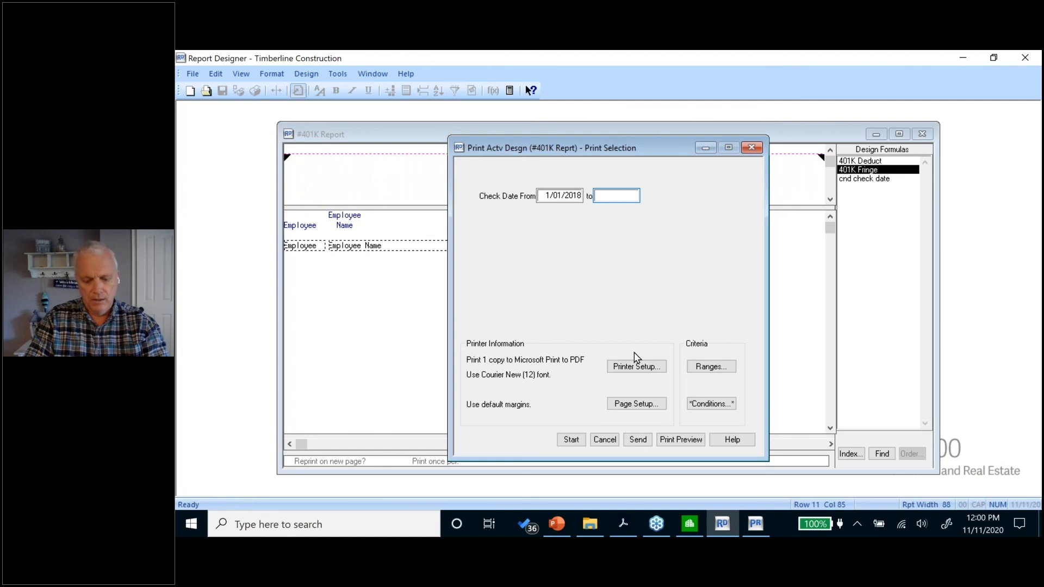
{"action": "type", "text": "1231"}
{"action": "key", "text": "Tab"}
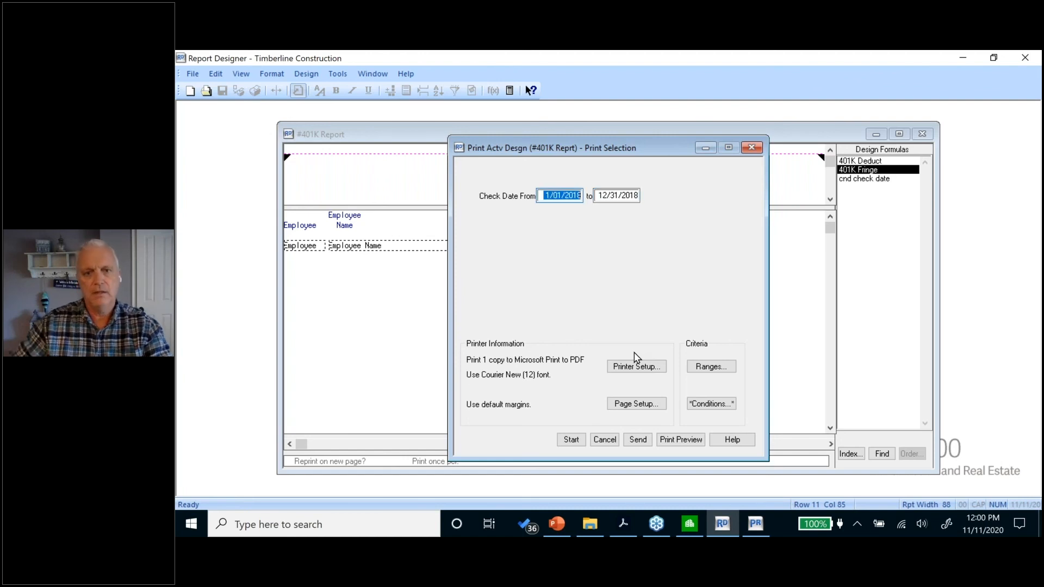
{"action": "left_click", "coordinate": [681, 440]}
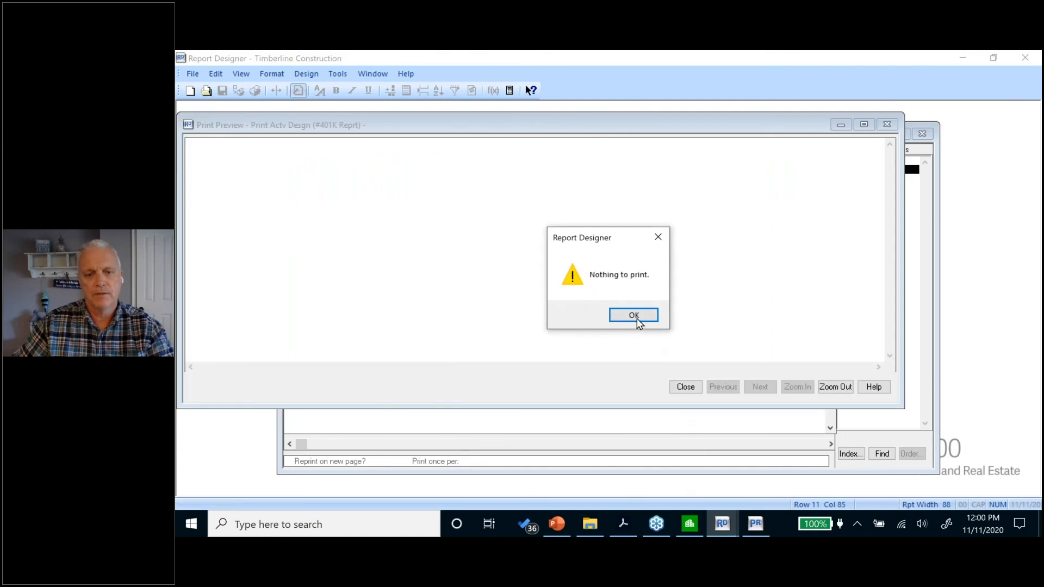
{"action": "left_click", "coordinate": [634, 316]}
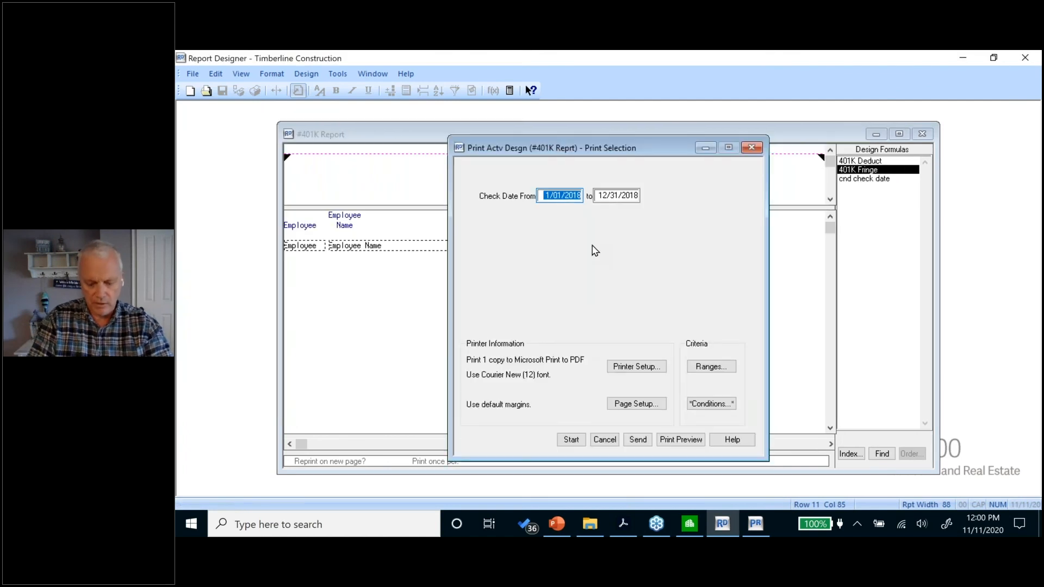
Preview the report for check dates from 4/16/1961 to 12/31/2020 in a maximized preview window.
{"action": "type", "text": "041661"}
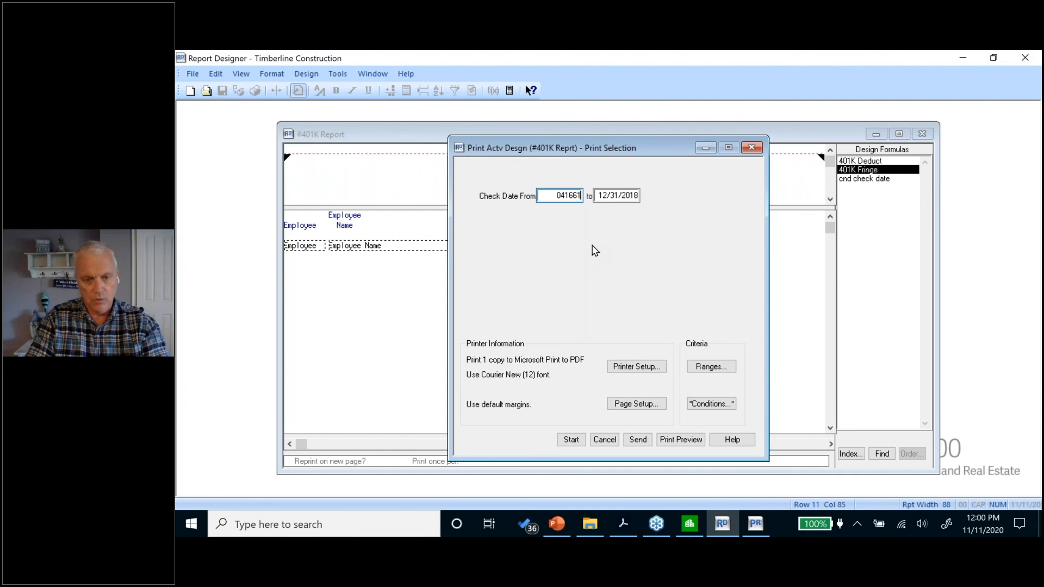
{"action": "key", "text": "Tab"}
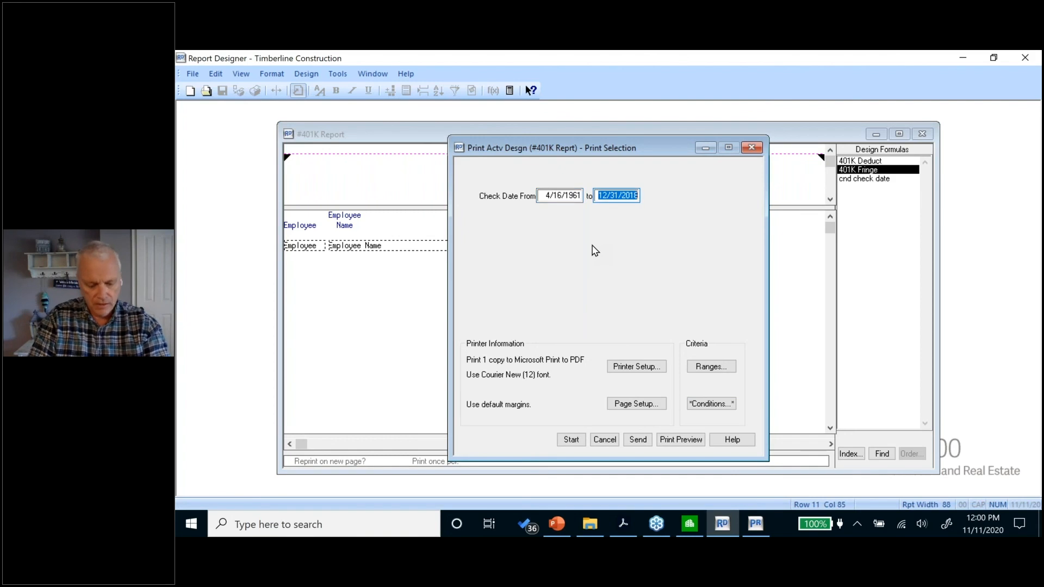
{"action": "type", "text": "123120"}
{"action": "key", "text": "Tab"}
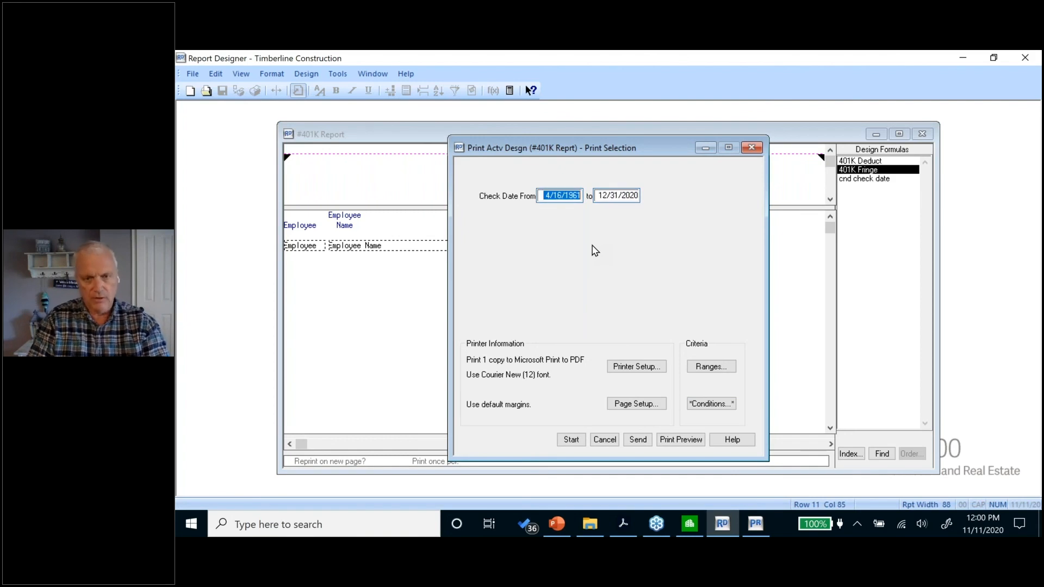
{"action": "left_click", "coordinate": [686, 441]}
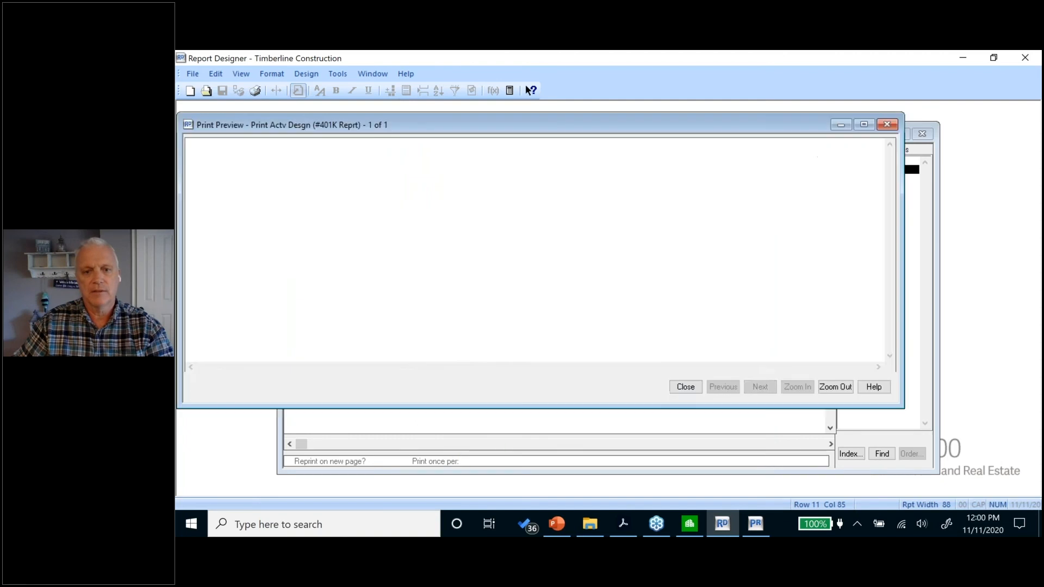
{"action": "left_click", "coordinate": [866, 125]}
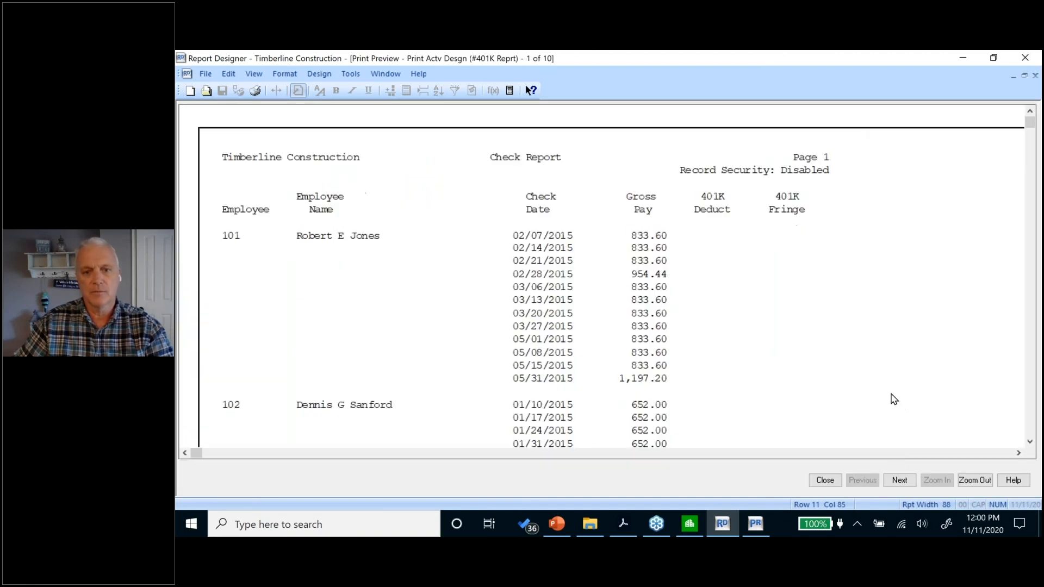
Page through the report preview to the last page to examine the check dates and 401K amounts, and close it.
{"action": "left_click", "coordinate": [902, 481]}
{"action": "left_click", "coordinate": [904, 482]}
{"action": "left_click", "coordinate": [904, 482]}
{"action": "left_click", "coordinate": [903, 481]}
{"action": "left_click", "coordinate": [904, 481]}
{"action": "left_click", "coordinate": [903, 482]}
{"action": "left_click", "coordinate": [903, 482]}
{"action": "left_click", "coordinate": [904, 482]}
{"action": "left_click", "coordinate": [903, 481]}
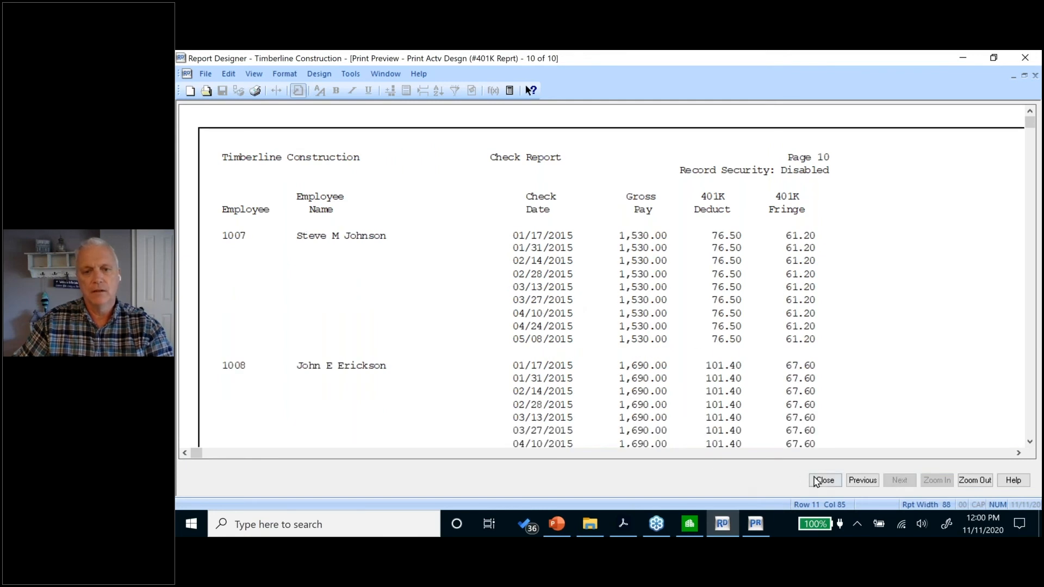
{"action": "left_click", "coordinate": [822, 480]}
Preview the report for check dates from 3/01/2015 to 3/31/2015 in a maximized preview window.
{"action": "type", "text": "03"}
{"action": "type", "text": "012015"}
{"action": "key", "text": "Tab"}
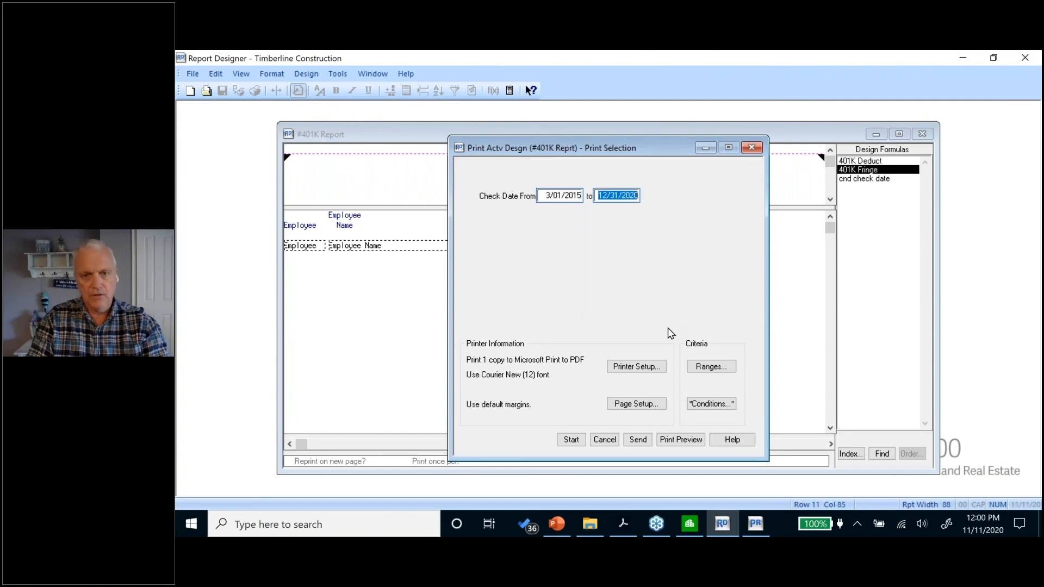
{"action": "type", "text": "033115"}
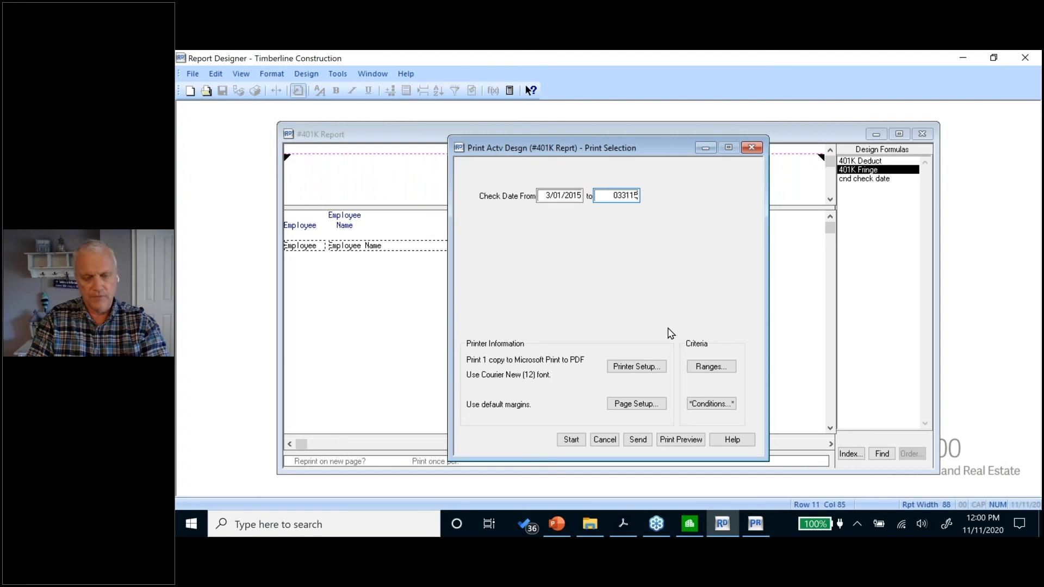
{"action": "key", "text": "Tab"}
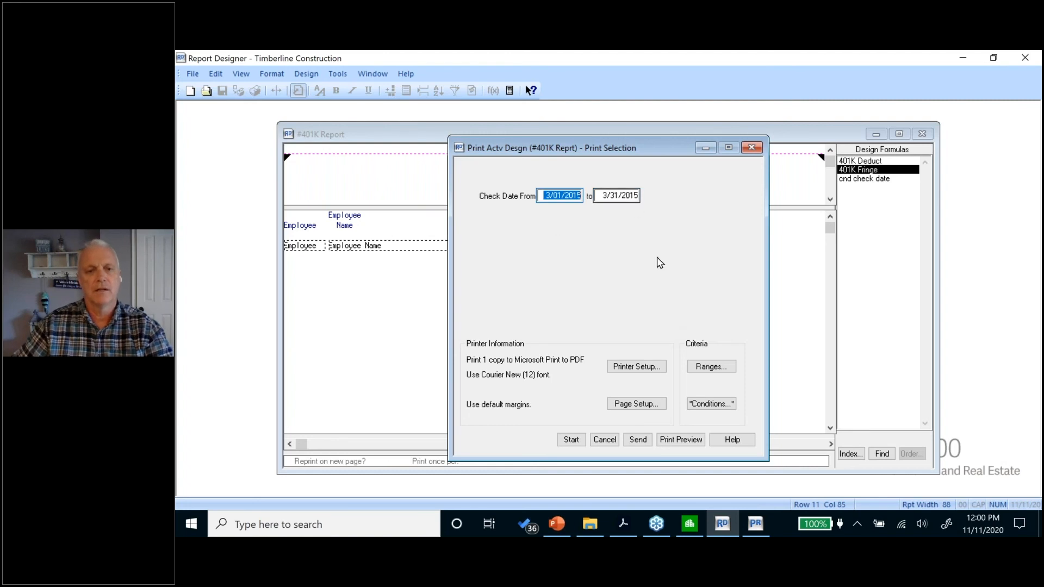
{"action": "left_click", "coordinate": [680, 439]}
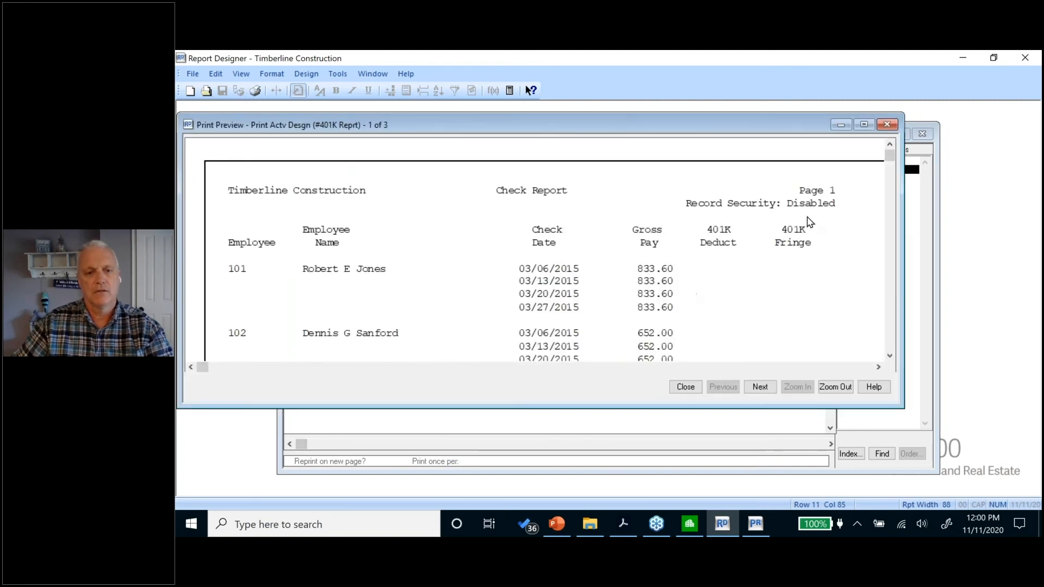
{"action": "left_click", "coordinate": [864, 124]}
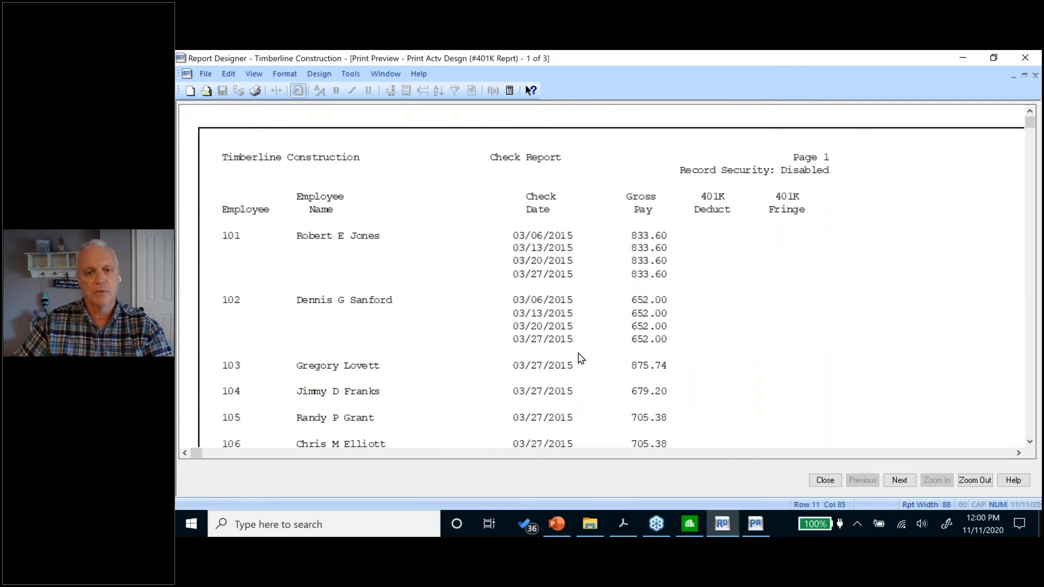
Read through the March 2015 preview to its last page, examining the check dates, gross pay and 401K amounts.
{"action": "scroll", "coordinate": [582, 359], "scroll_direction": "down", "scroll_amount": 15}
{"action": "scroll", "coordinate": [585, 361], "scroll_direction": "down", "scroll_amount": 15}
{"action": "scroll", "coordinate": [585, 362], "scroll_direction": "down", "scroll_amount": 12}
{"action": "scroll", "coordinate": [589, 361], "scroll_direction": "down", "scroll_amount": 15}
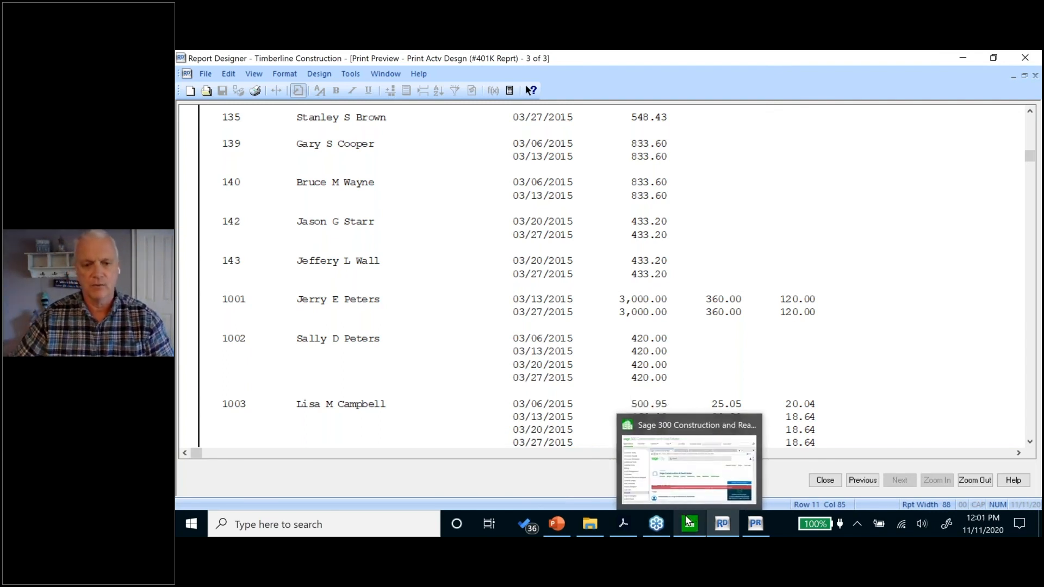
Switch to the PowerPoint presentation and show the Recap slide.
{"action": "mouse_move", "coordinate": [558, 529]}
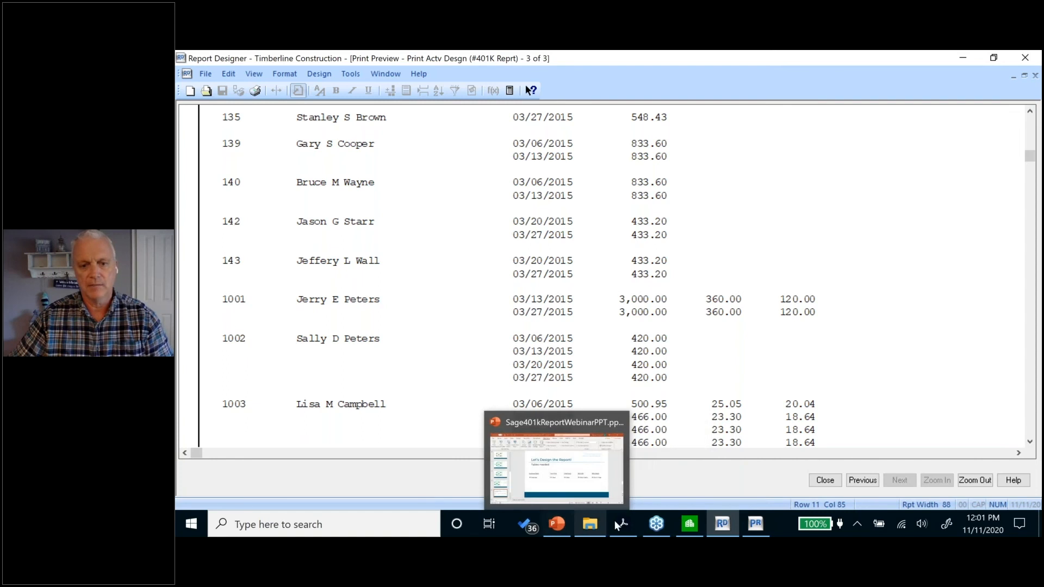
{"action": "mouse_move", "coordinate": [653, 526]}
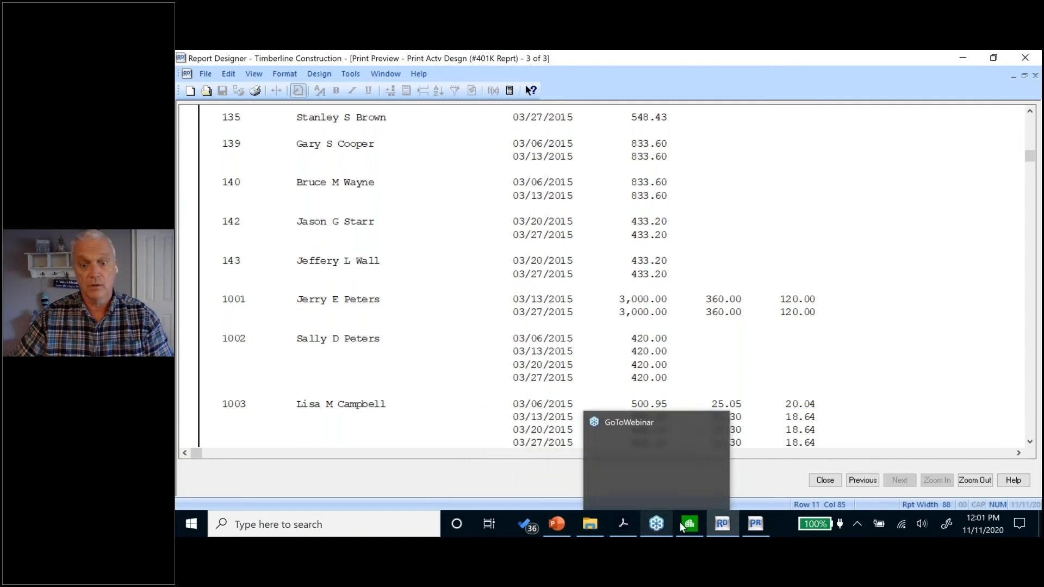
{"action": "left_click", "coordinate": [555, 526]}
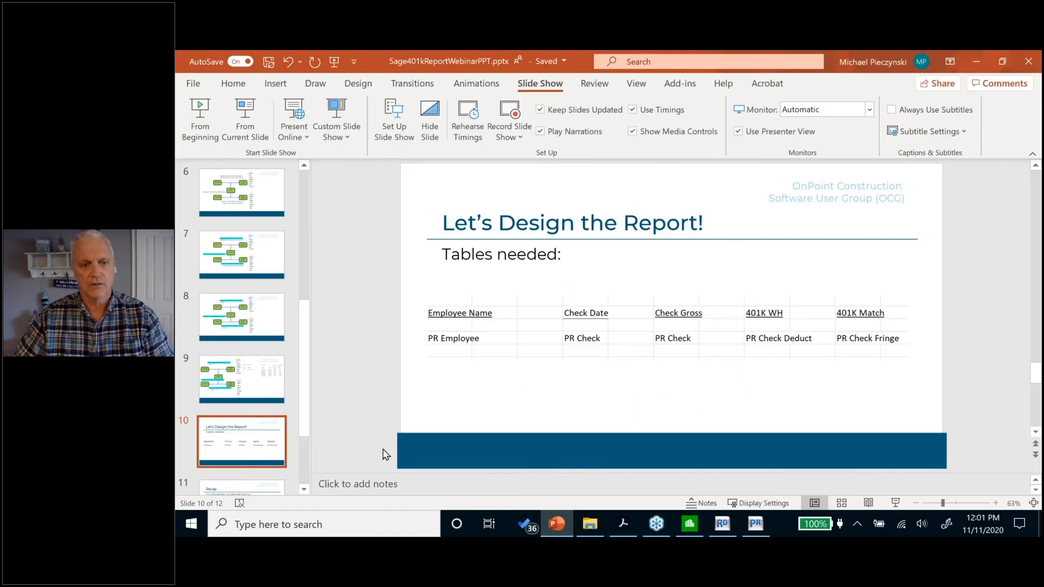
{"action": "left_click", "coordinate": [249, 489]}
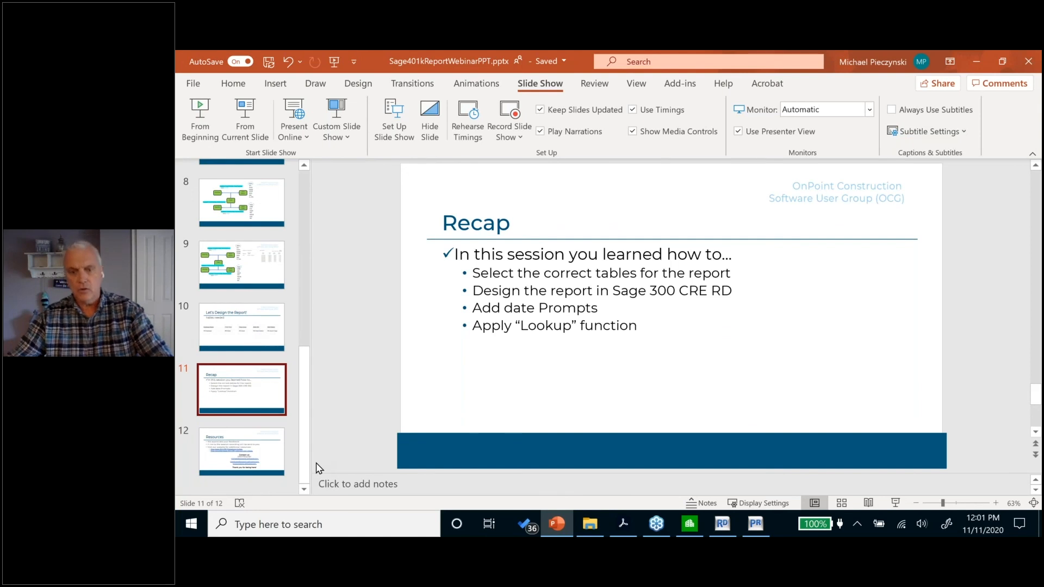
Switch back to Report Designer, cancel the print selection and close the #401K Report design.
{"action": "left_click", "coordinate": [716, 524]}
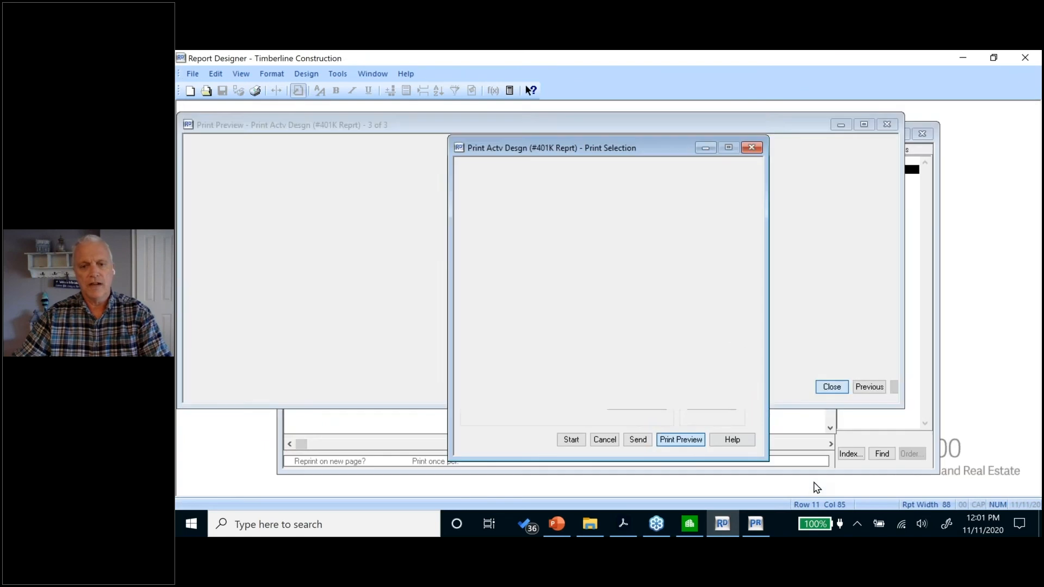
{"action": "left_click", "coordinate": [603, 439]}
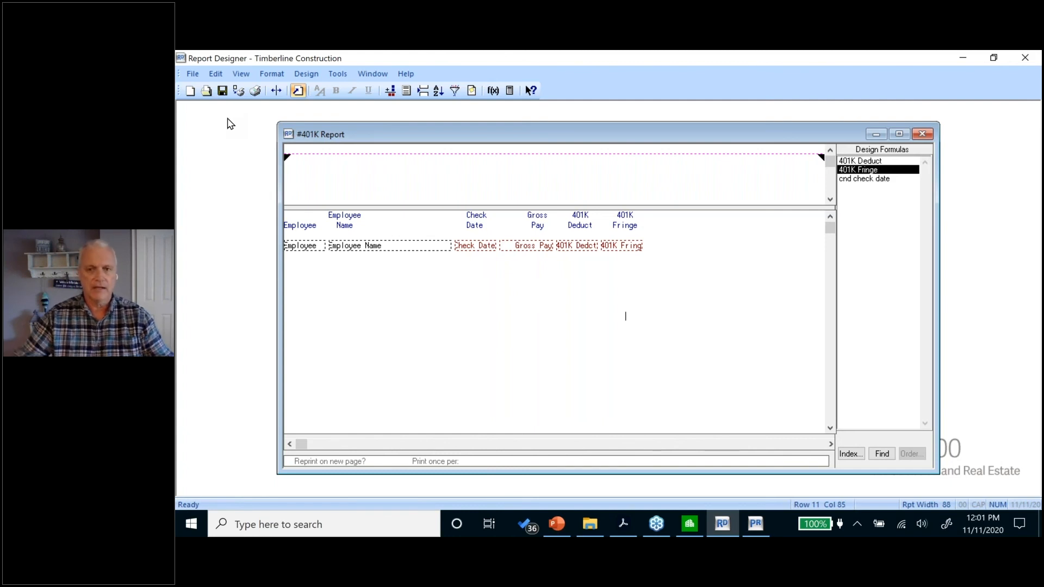
{"action": "left_click", "coordinate": [922, 135]}
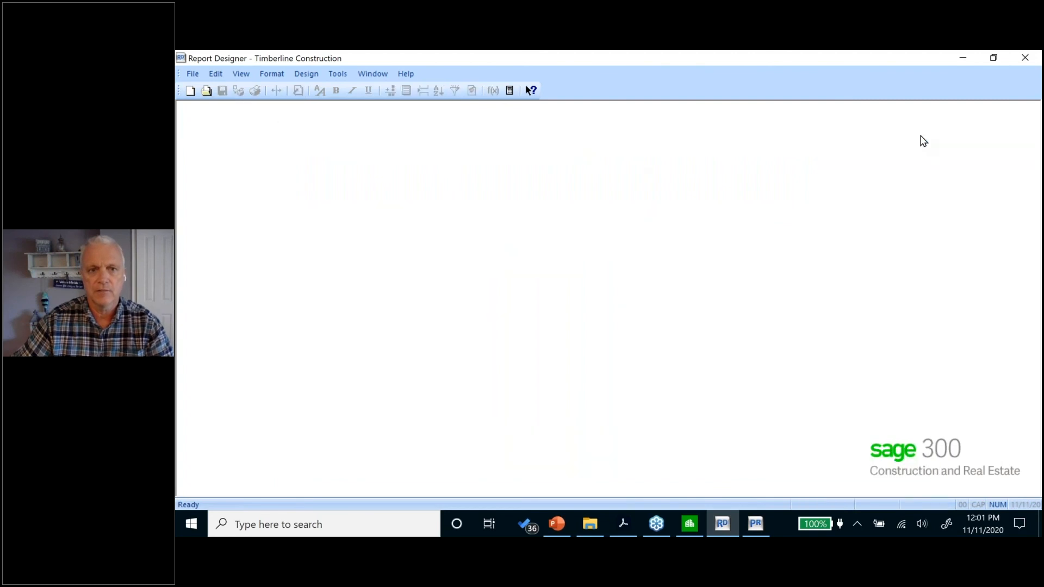
Switch to Payroll and start a new report entry in the Reports Manager.
{"action": "left_click", "coordinate": [752, 524]}
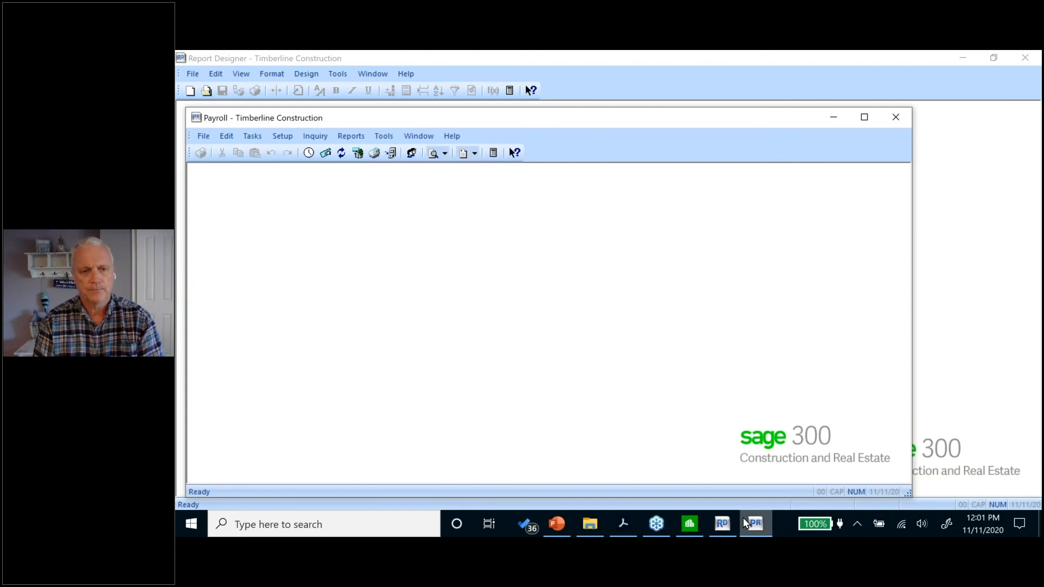
{"action": "left_click", "coordinate": [351, 137]}
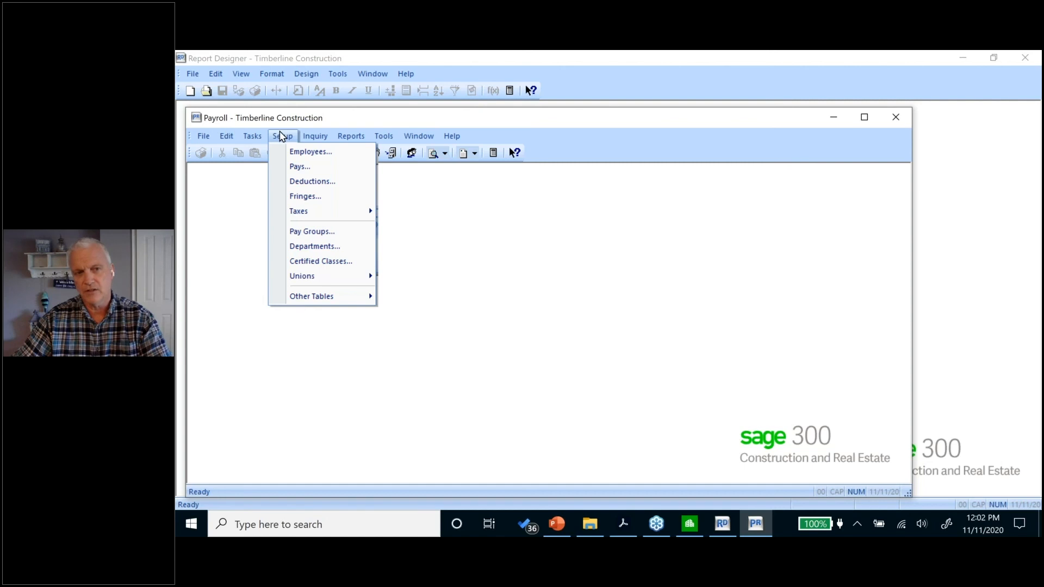
{"action": "mouse_move", "coordinate": [318, 139]}
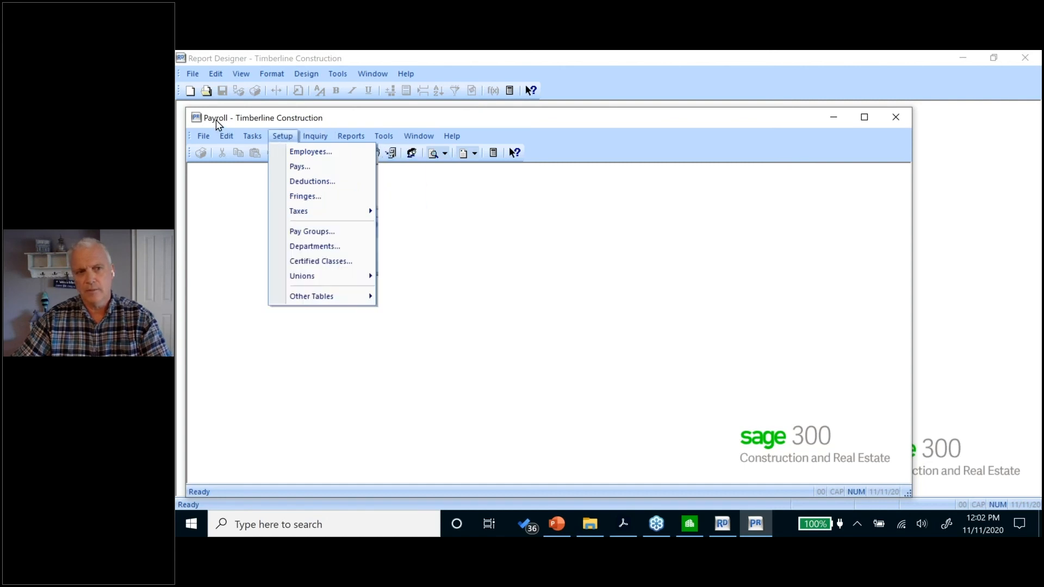
{"action": "left_click", "coordinate": [290, 143]}
{"action": "left_click", "coordinate": [307, 140]}
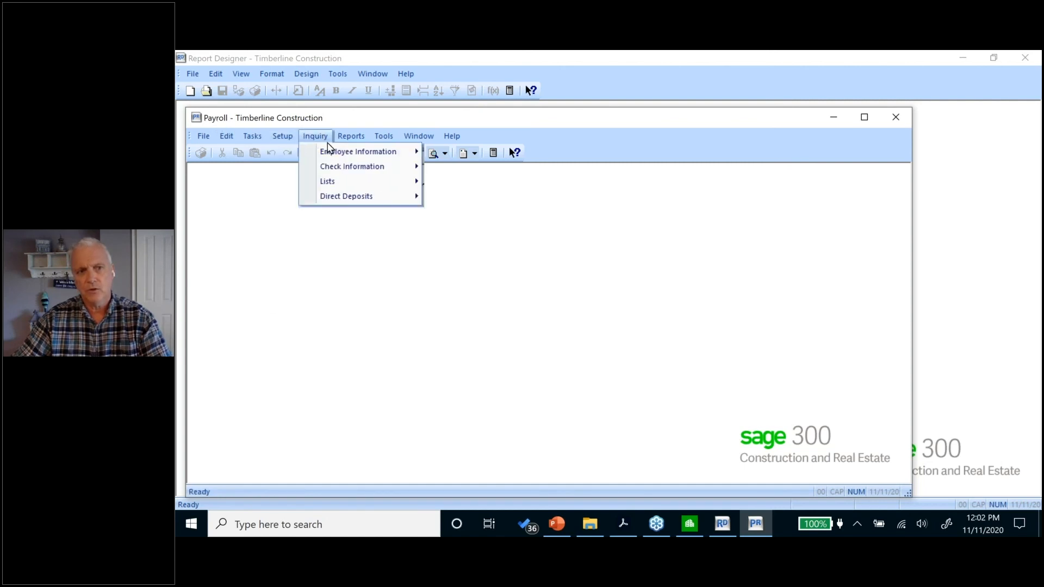
{"action": "left_click", "coordinate": [352, 153]}
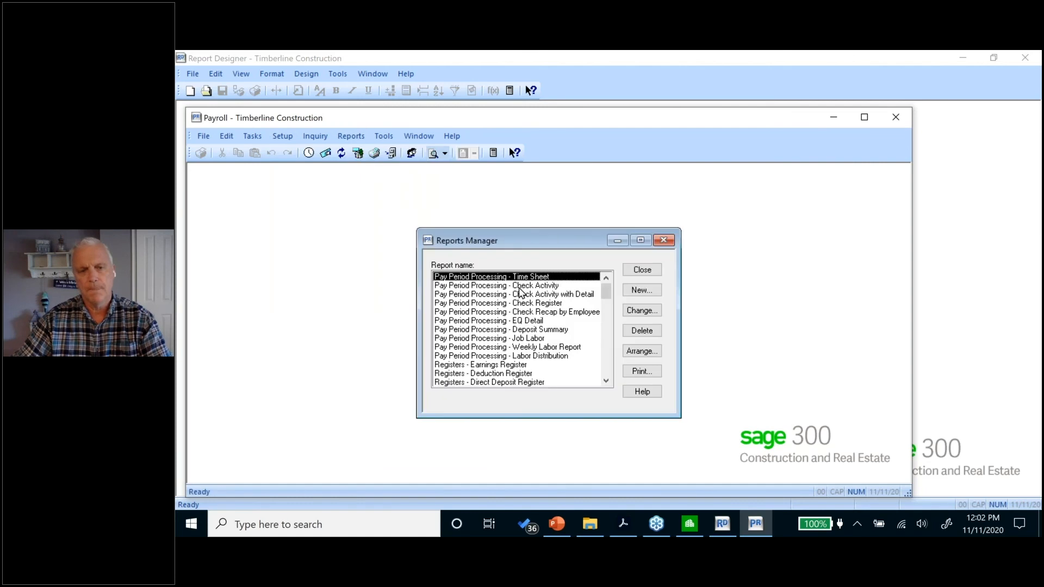
{"action": "left_click", "coordinate": [629, 291]}
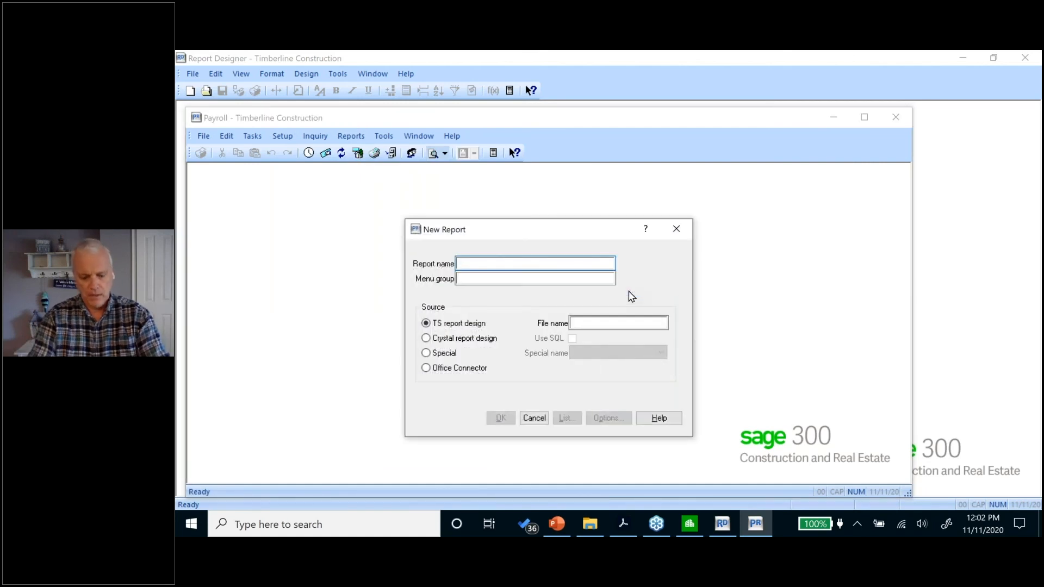
Name the new report "401K report" and assign it to the menu group "Custom".
{"action": "type", "text": "401 "}
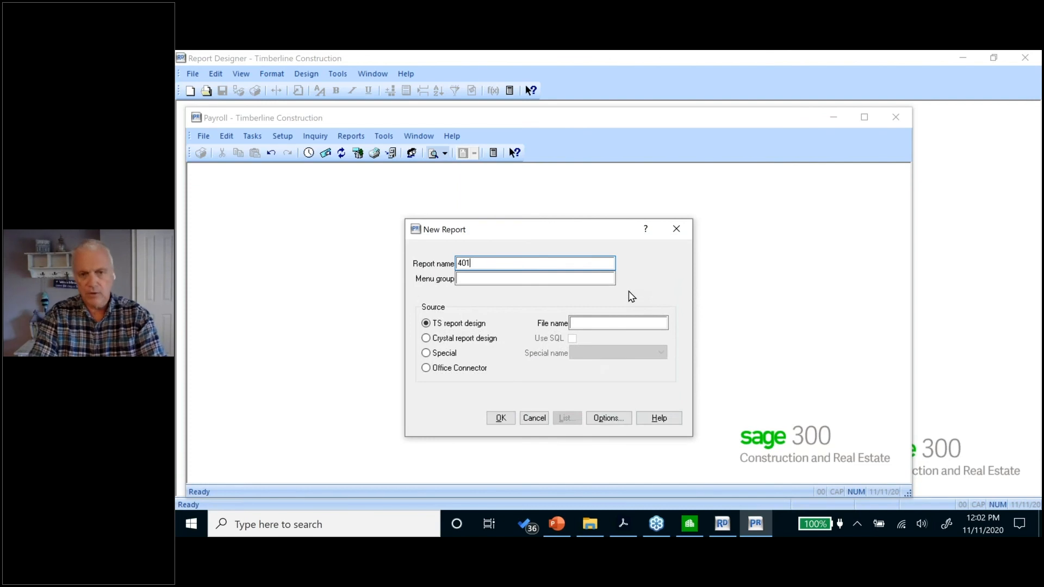
{"action": "type", "text": "k"}
{"action": "key", "text": "BackSpace"}
{"action": "type", "text": "K report"}
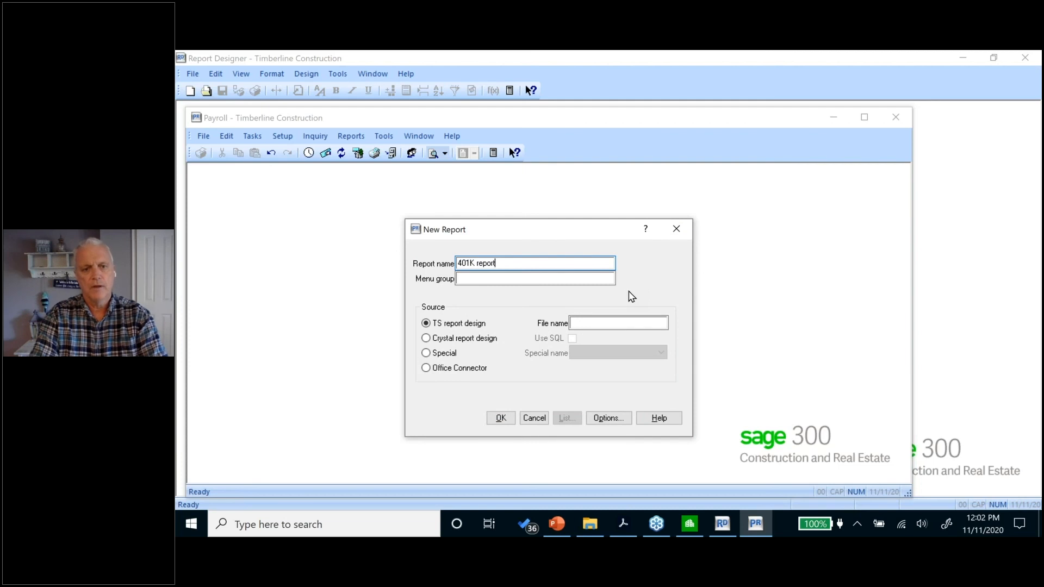
{"action": "key", "text": "Tab"}
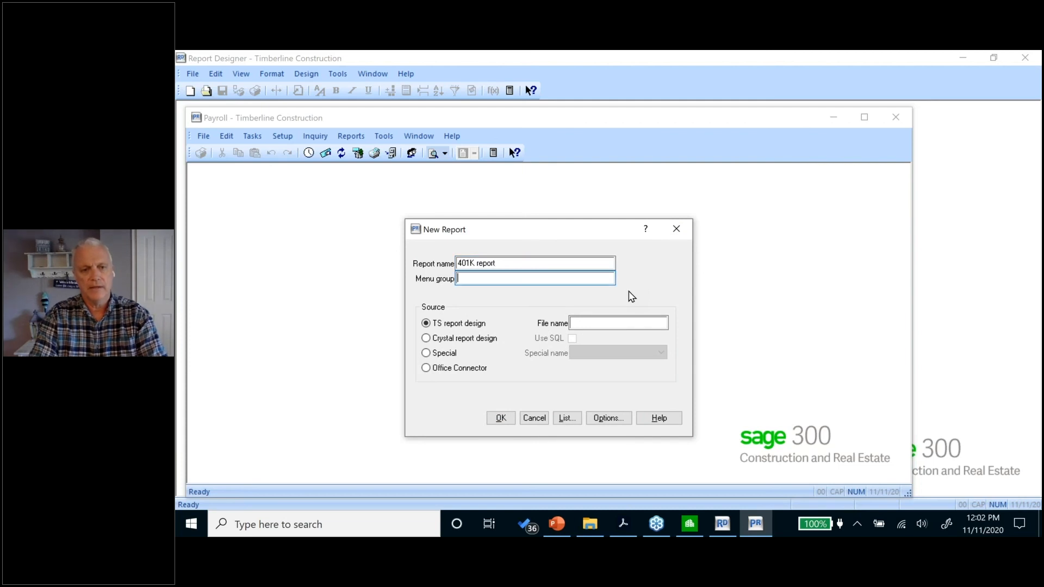
{"action": "type", "text": "Custom"}
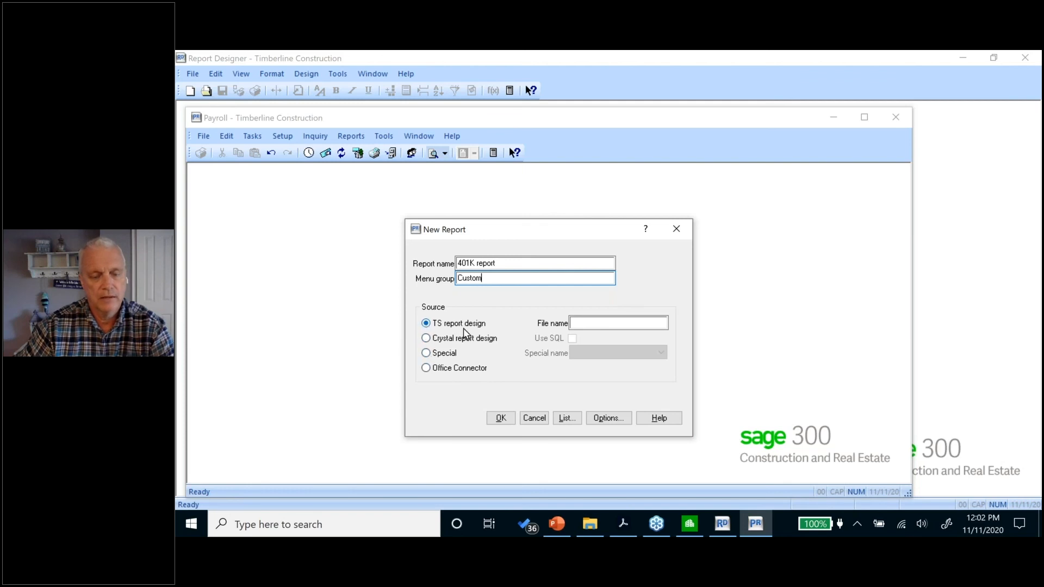
Set #401K Report.rpt from the 401K Report folder as the TS report design file and save the new report entry.
{"action": "left_click", "coordinate": [579, 324]}
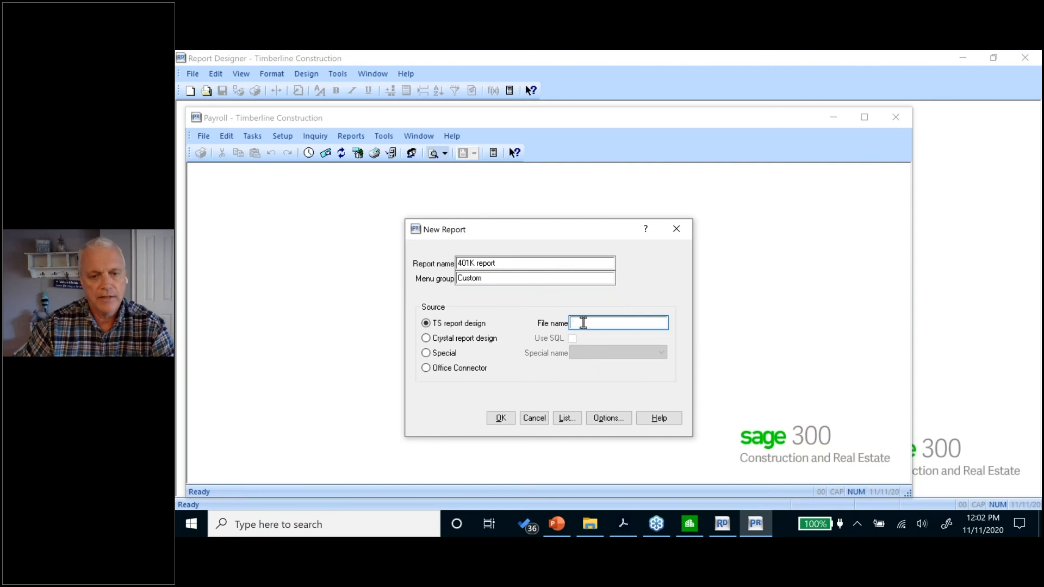
{"action": "left_click", "coordinate": [566, 418]}
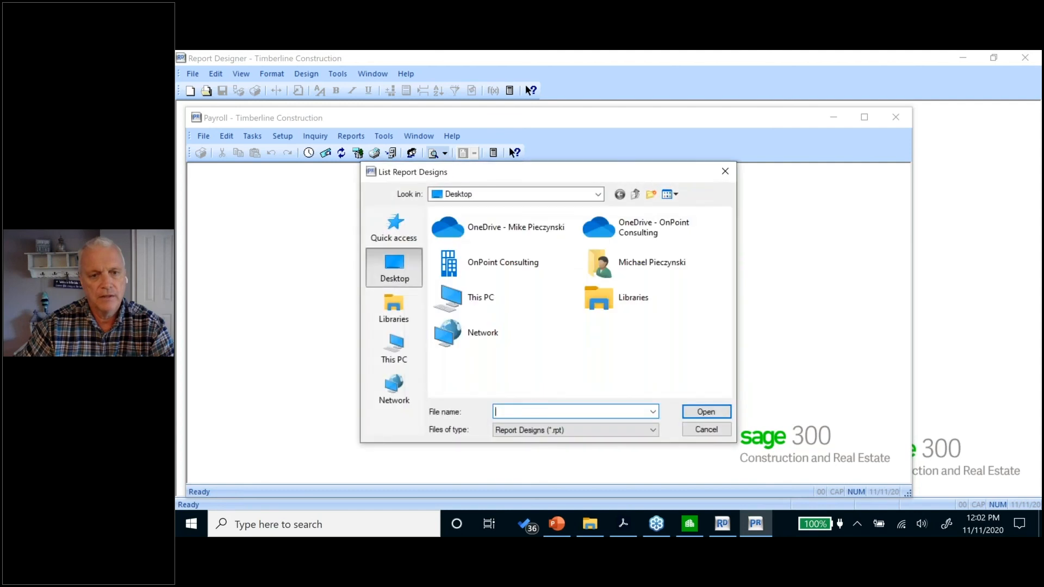
{"action": "left_click", "coordinate": [407, 359]}
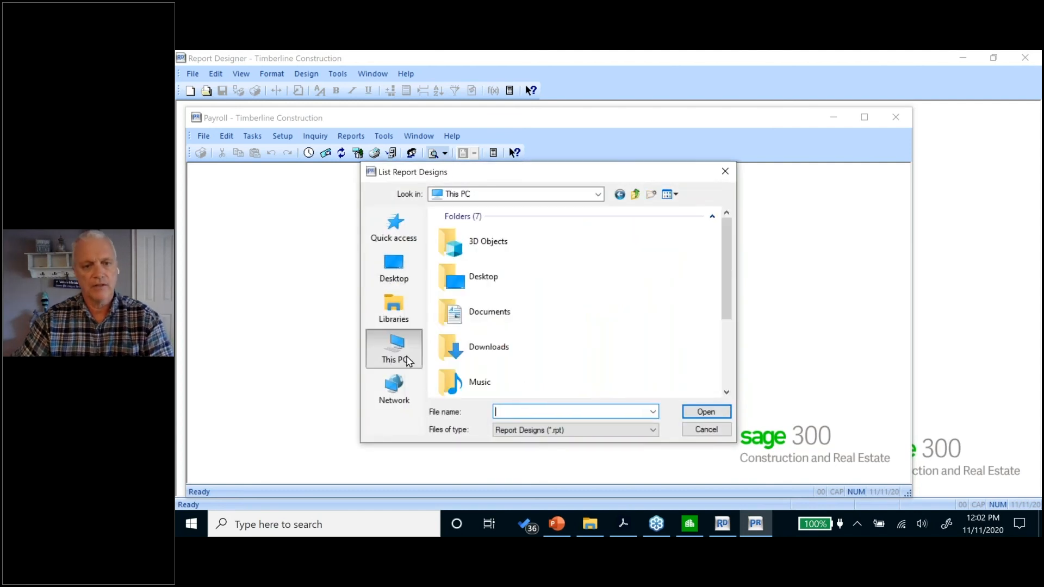
{"action": "left_click", "coordinate": [475, 325]}
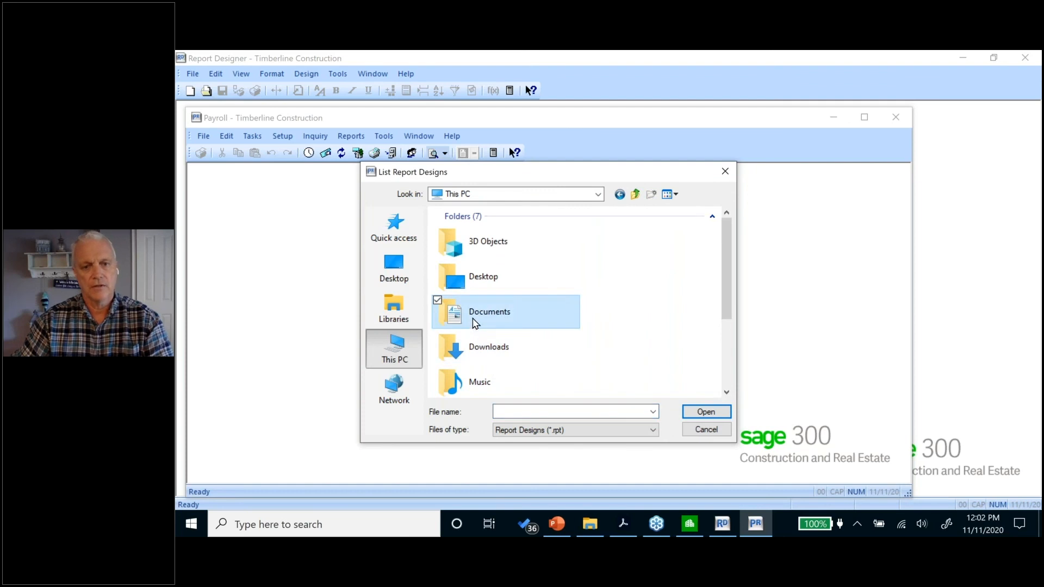
{"action": "double_click", "coordinate": [475, 324]}
{"action": "double_click", "coordinate": [478, 229]}
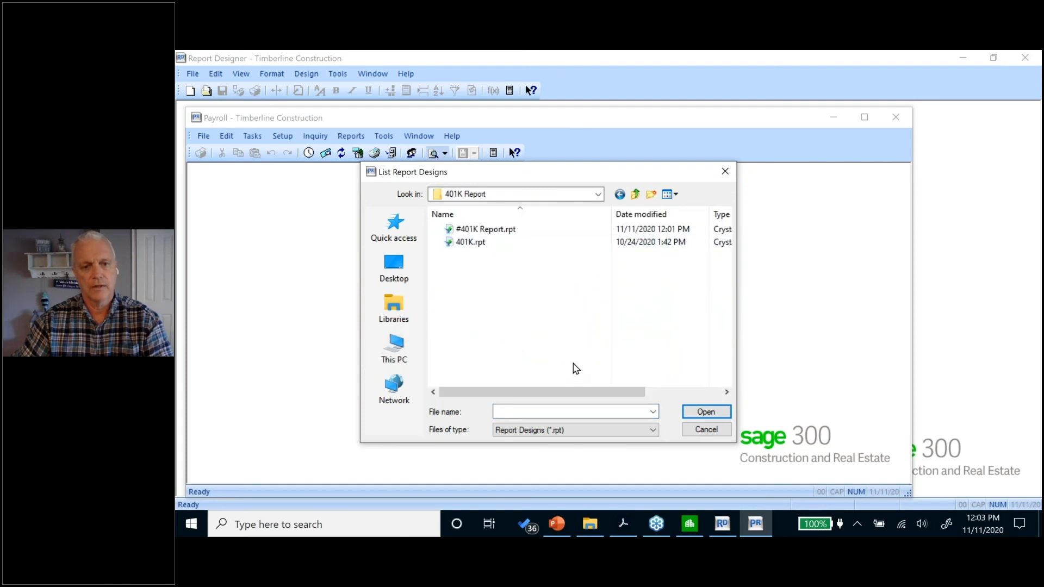
{"action": "left_click", "coordinate": [485, 229]}
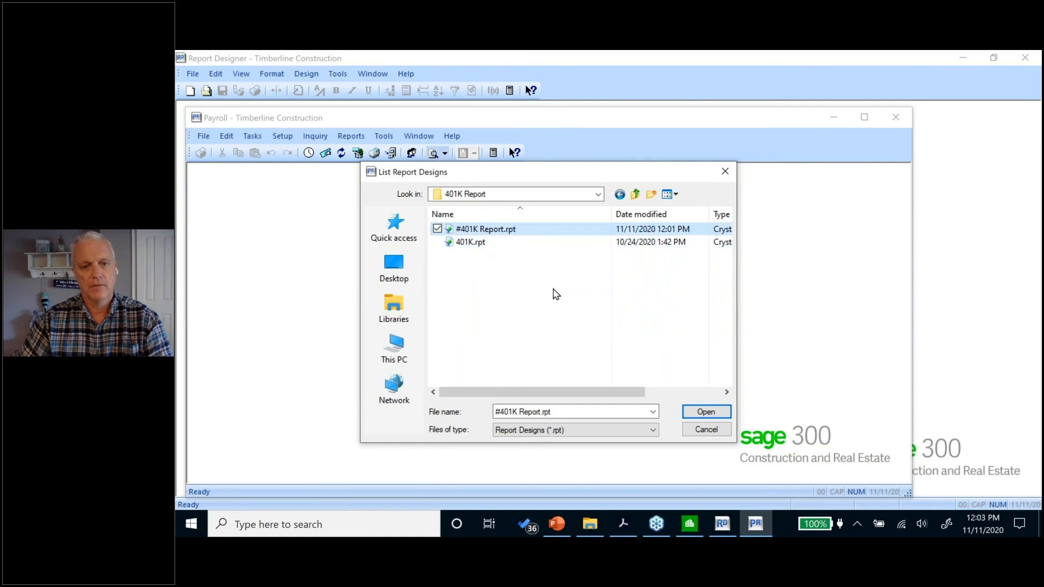
{"action": "left_click", "coordinate": [705, 415]}
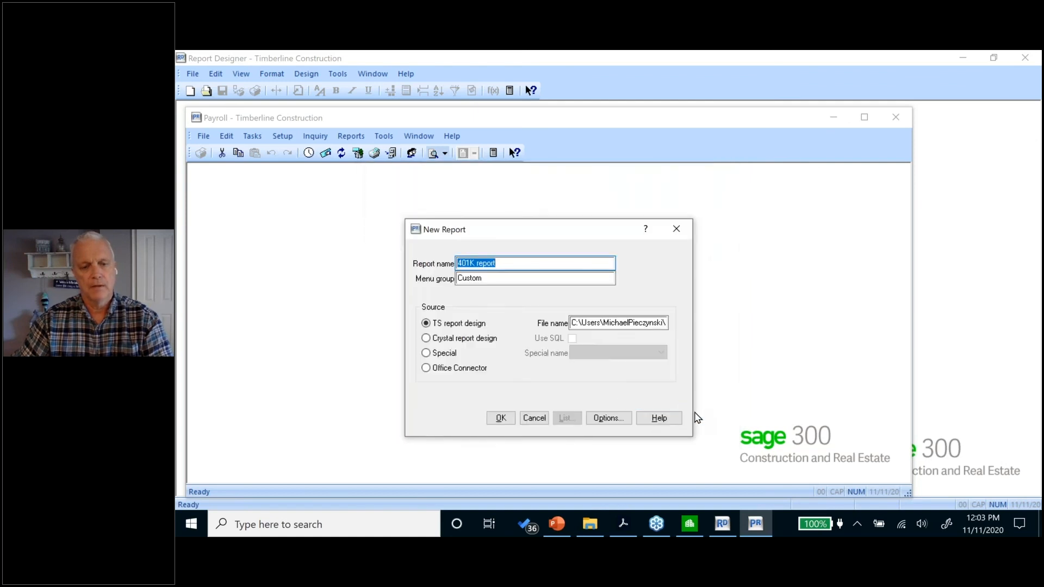
{"action": "left_click", "coordinate": [500, 418]}
{"action": "left_click", "coordinate": [501, 418]}
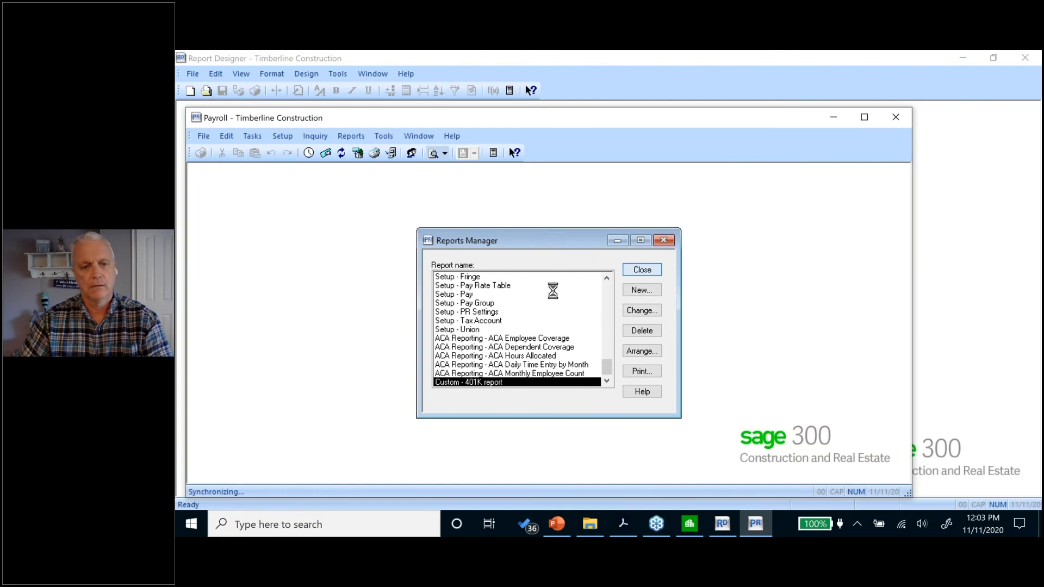
Start the custom 401K report with PR Transactions (new) and (current) as data files for the check records, and cancel it.
{"action": "left_click", "coordinate": [351, 136]}
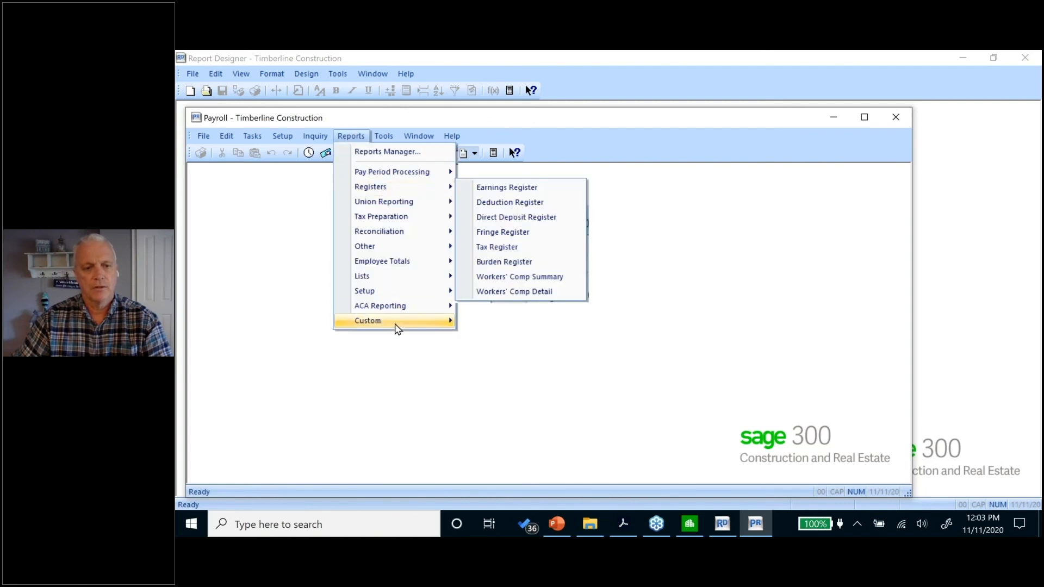
{"action": "mouse_move", "coordinate": [424, 324]}
{"action": "left_click", "coordinate": [476, 323]}
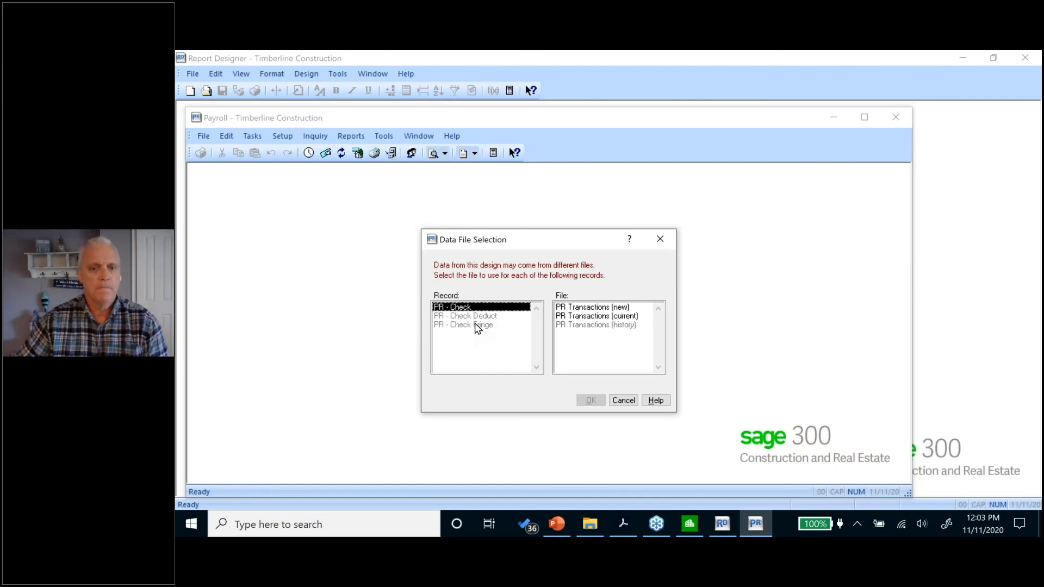
{"action": "left_click", "coordinate": [593, 309]}
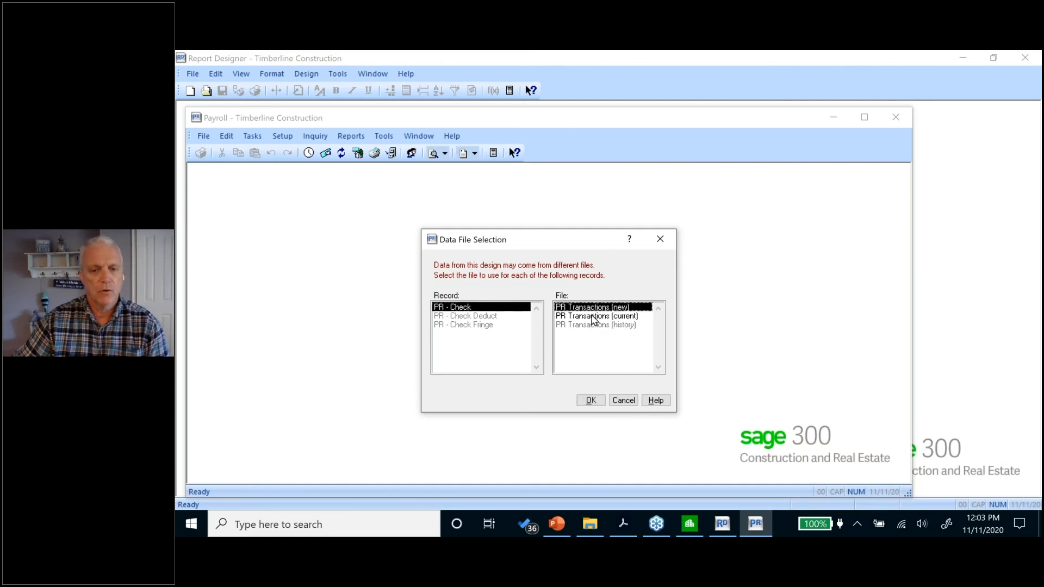
{"action": "left_click", "coordinate": [592, 316]}
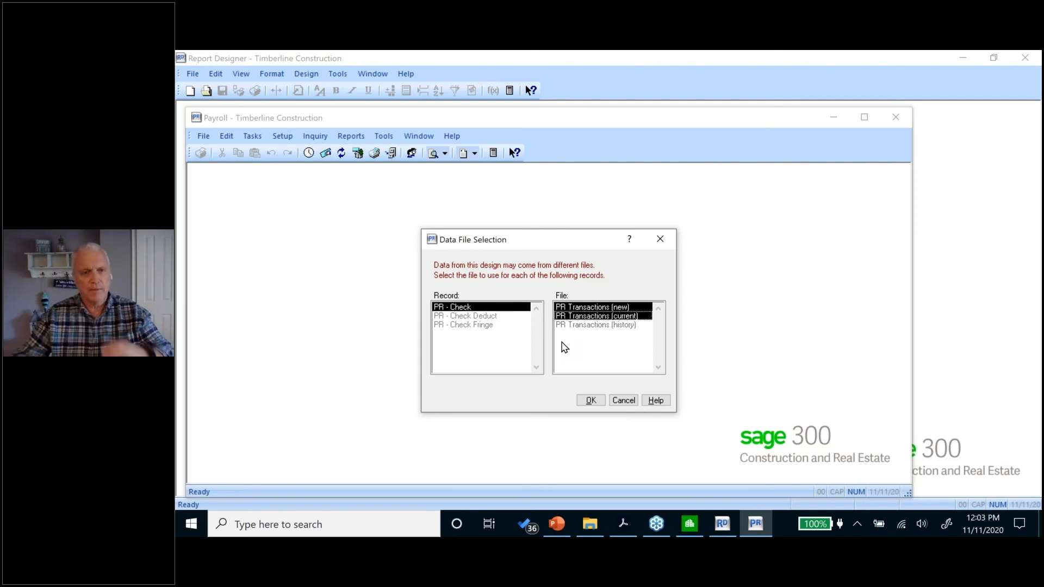
{"action": "left_click", "coordinate": [624, 400]}
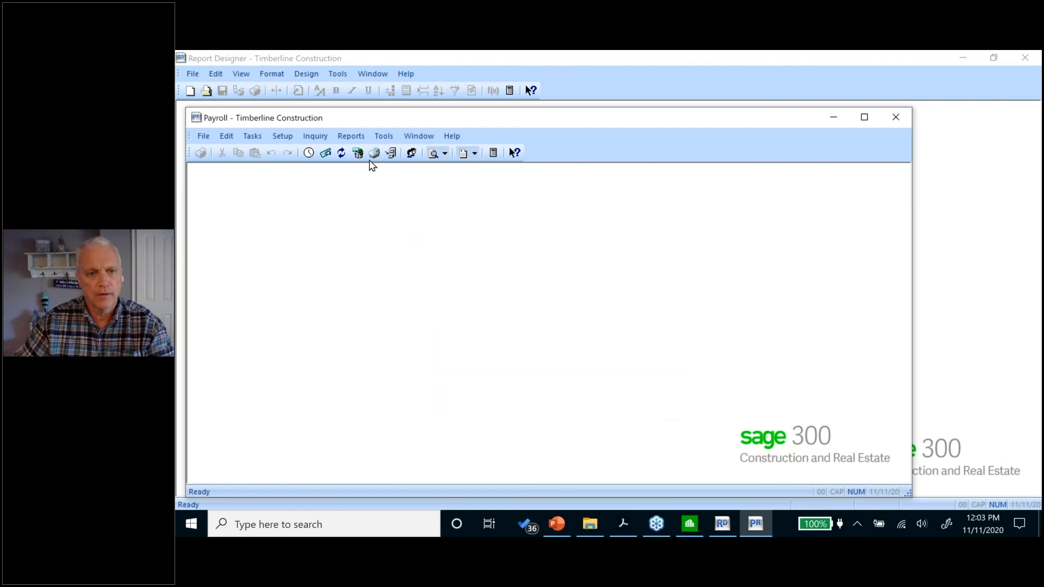
Check the 401K report's entry in Payroll's Custom report group.
{"action": "left_click", "coordinate": [351, 136]}
{"action": "mouse_move", "coordinate": [380, 323]}
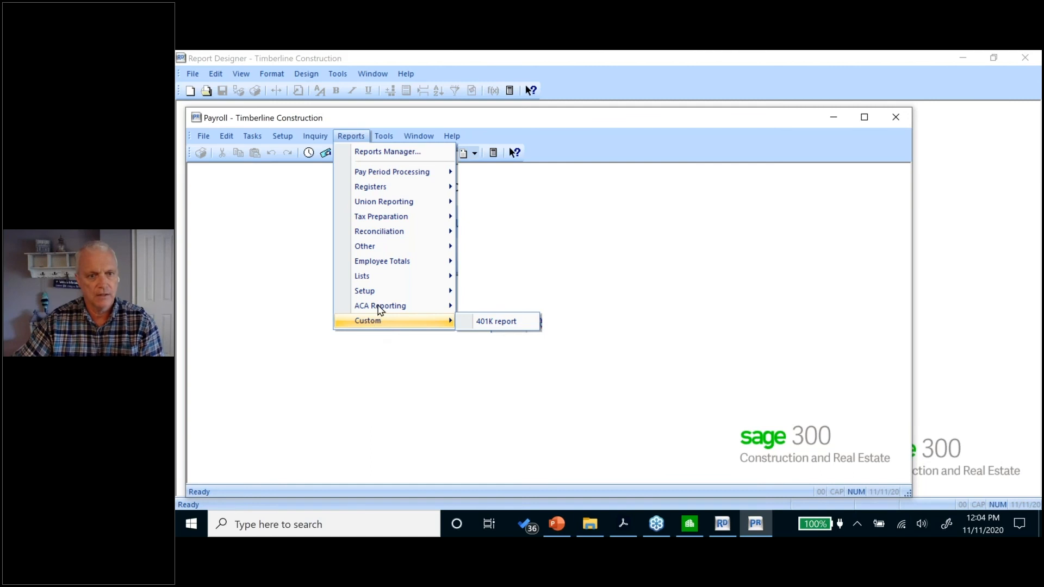
{"action": "mouse_move", "coordinate": [381, 278]}
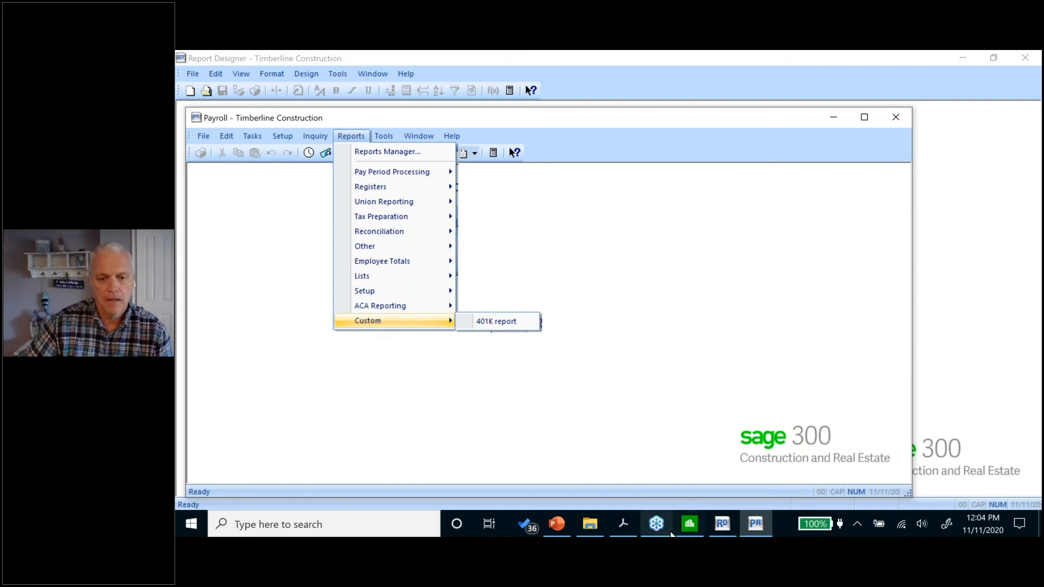
Switch to the PowerPoint presentation and start the slide show from the Recap slide.
{"action": "left_click", "coordinate": [559, 524]}
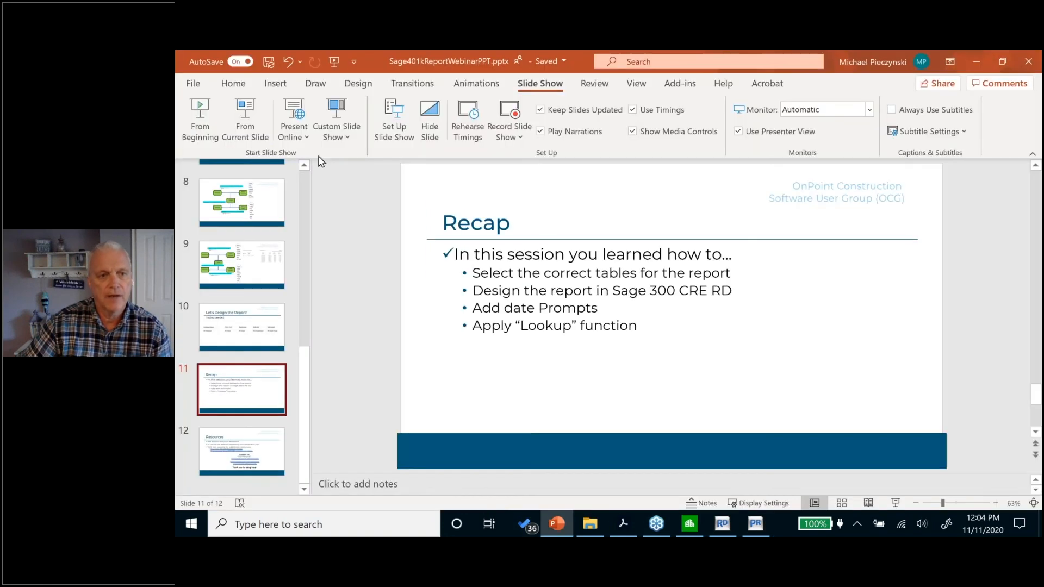
{"action": "left_click", "coordinate": [243, 114]}
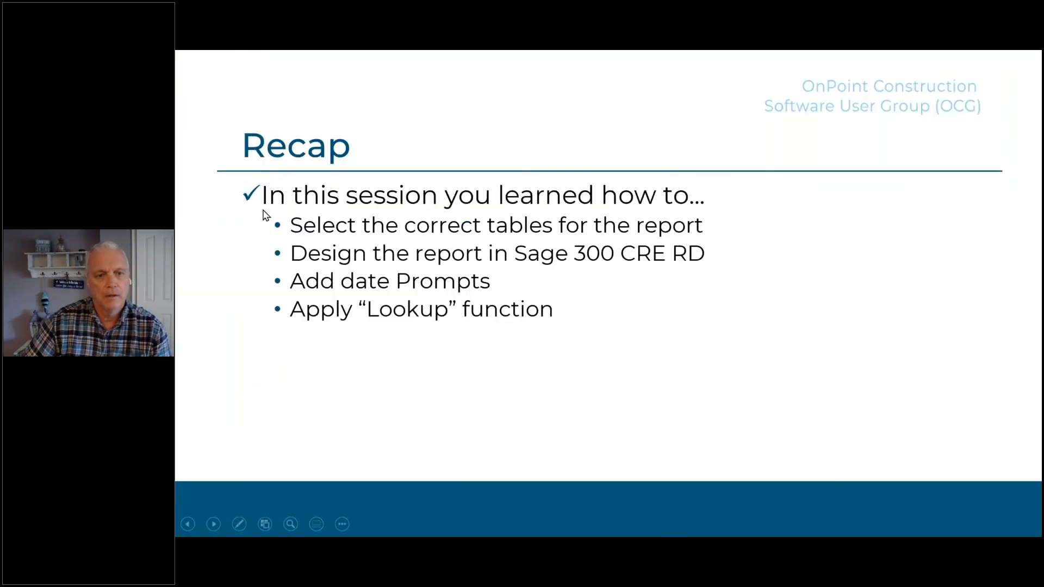